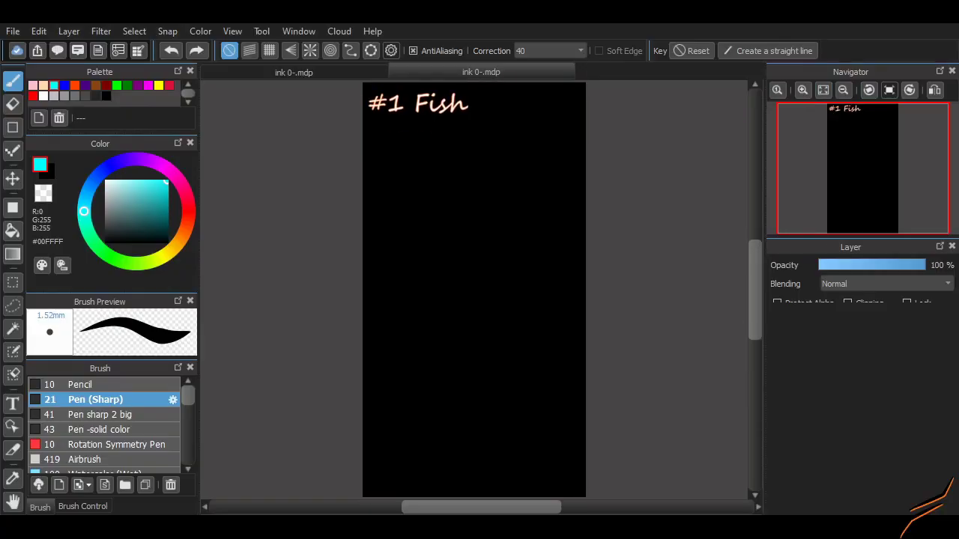
# Try the Rotation Symmetry Pen with curved cyan strokes on the canvas, and undo them
pyautogui.hotkey('ctrl', '+')
pyautogui.scroll(3, 746, 287)
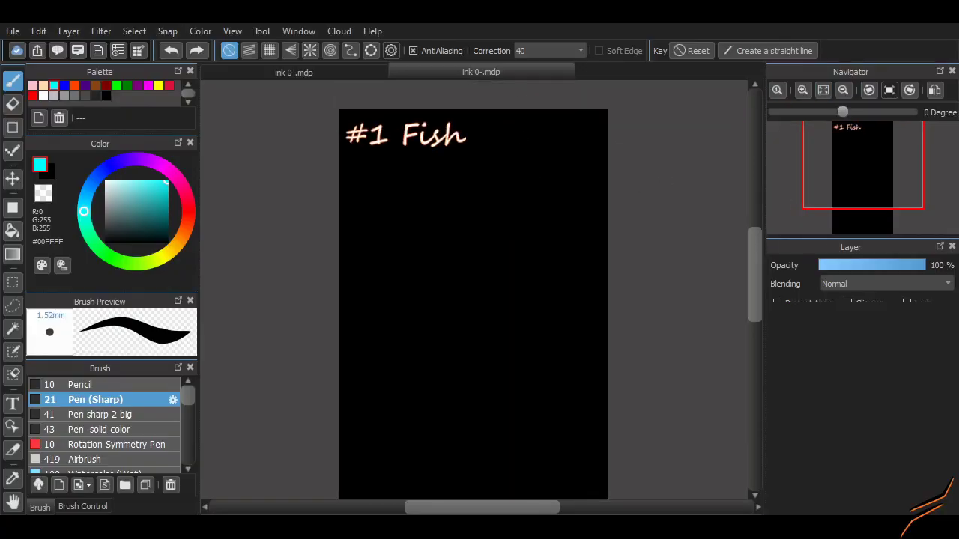
pyautogui.hotkey('ctrl', '-')
pyautogui.scroll(-5, 105, 420)
pyautogui.click(120, 466)
pyautogui.moveTo(478, 264); pyautogui.dragTo(525, 192)
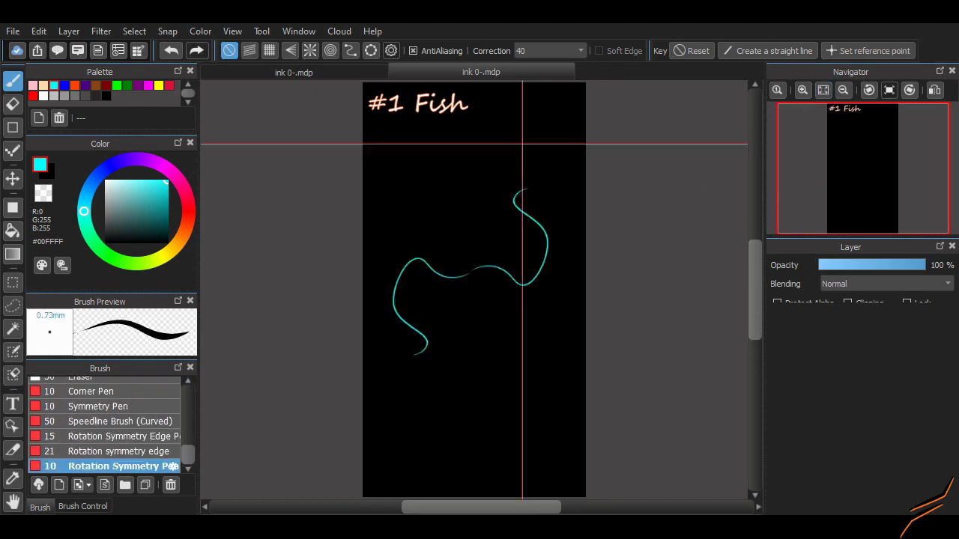
pyautogui.hotkey('ctrl', 'z')
pyautogui.moveTo(511, 141); pyautogui.dragTo(558, 126)
pyautogui.moveTo(512, 97)
pyautogui.mouseDown()
pyautogui.moveTo(541, 153)
pyautogui.moveTo(566, 252)
pyautogui.mouseUp()
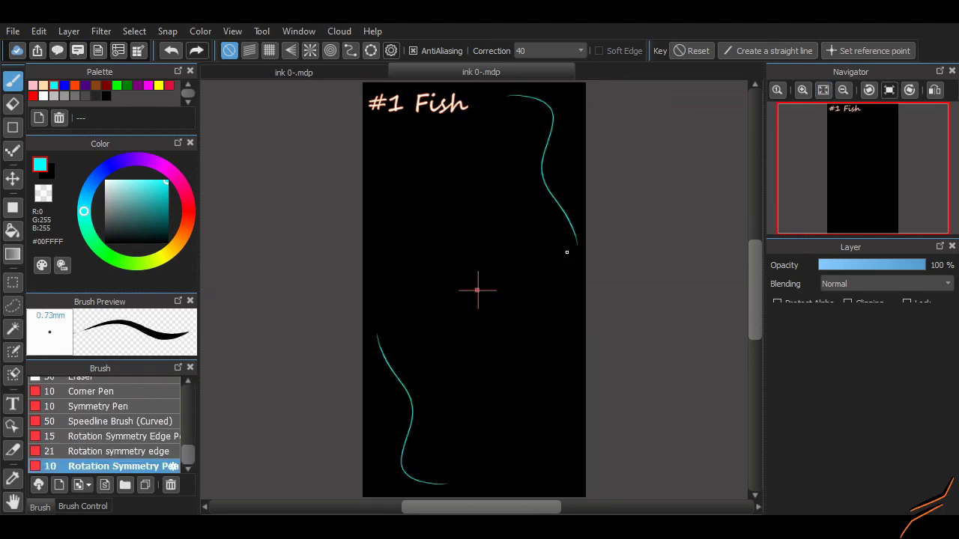
pyautogui.hotkey('ctrl', 'z')
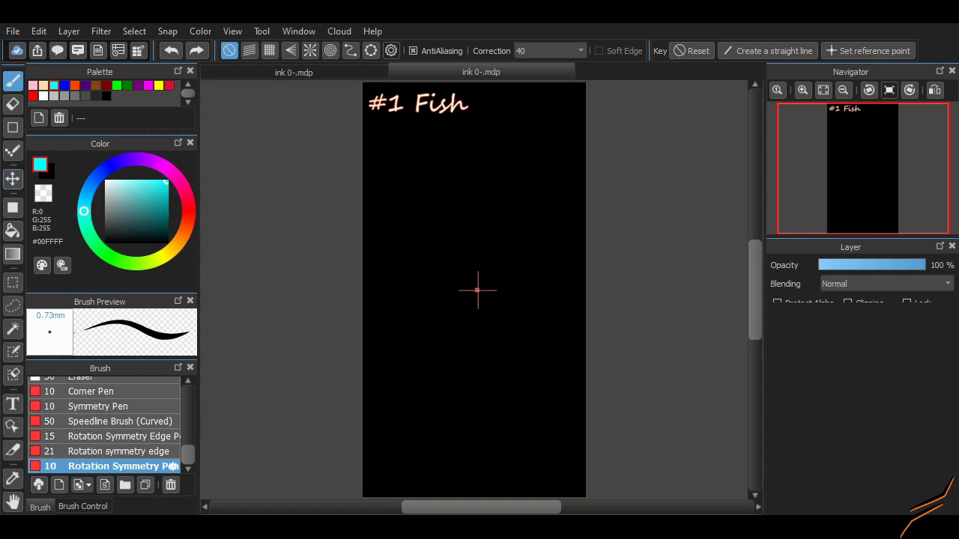
# Draw a cyan grid of 3 by 3 segments across the canvas with the Segment brush
pyautogui.click(98, 407)
pyautogui.scroll(5, 105, 423)
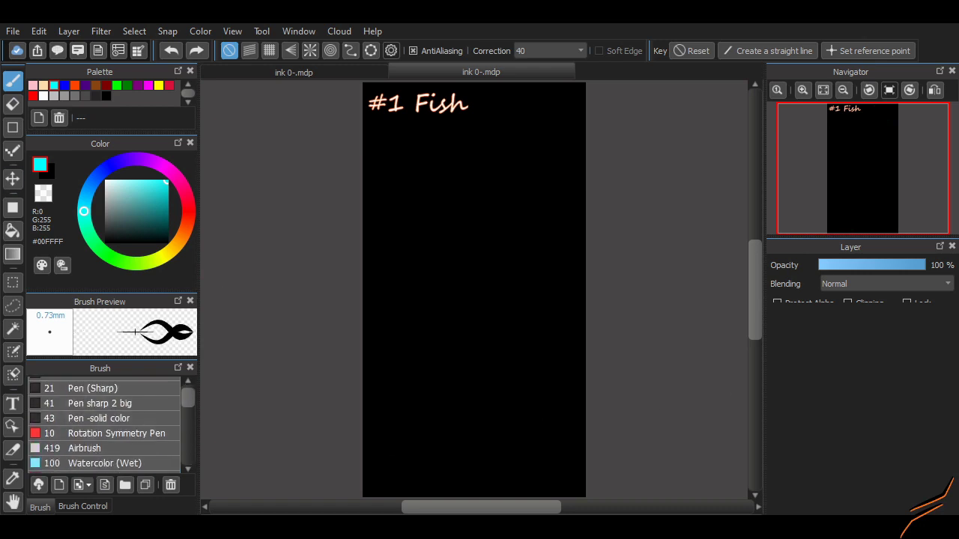
pyautogui.scroll(-1, 105, 427)
pyautogui.click(90, 463)
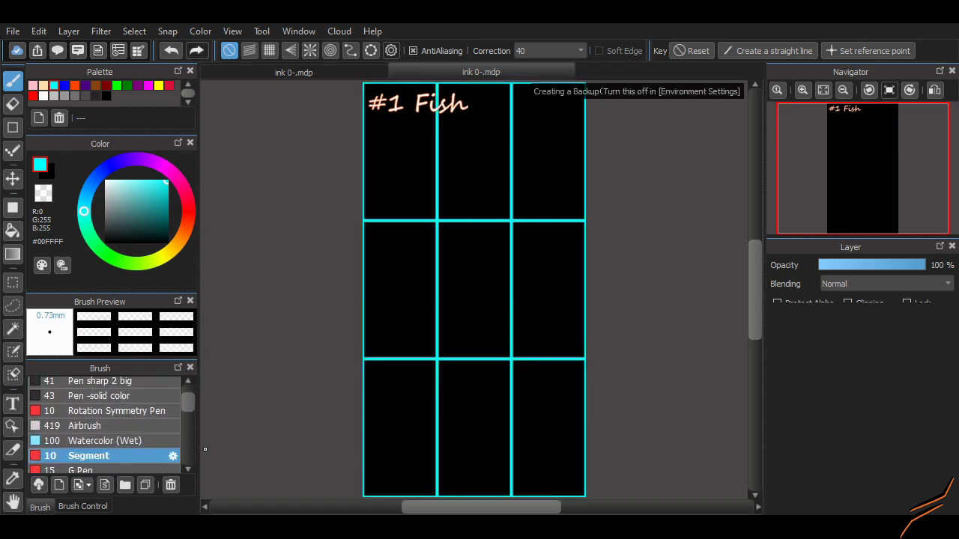
# Set the Segment brush to 4 vertical and 4 horizontal segments
pyautogui.click(83, 507)
pyautogui.moveTo(135, 486); pyautogui.dragTo(144, 486)
pyautogui.moveTo(199, 300); pyautogui.dragTo(262, 299)
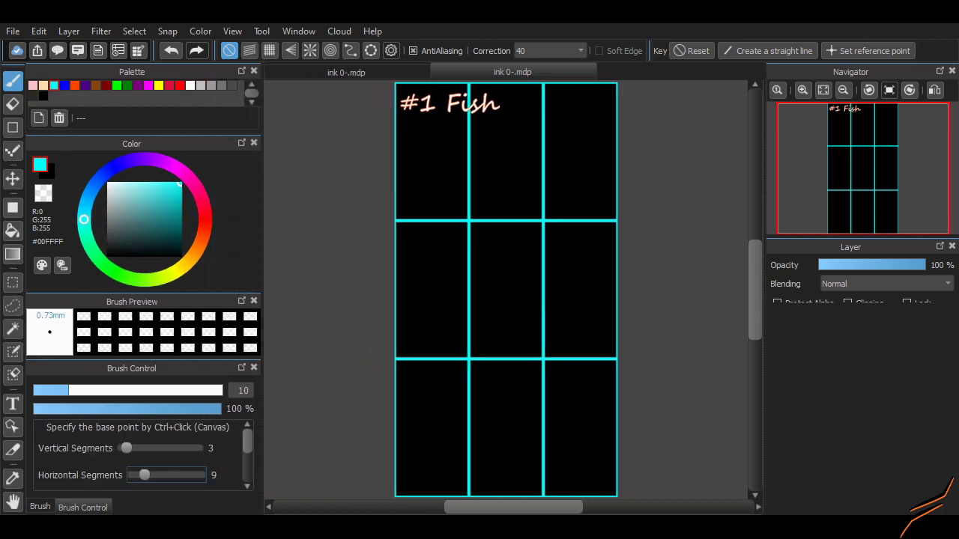
pyautogui.moveTo(135, 475); pyautogui.dragTo(137, 475)
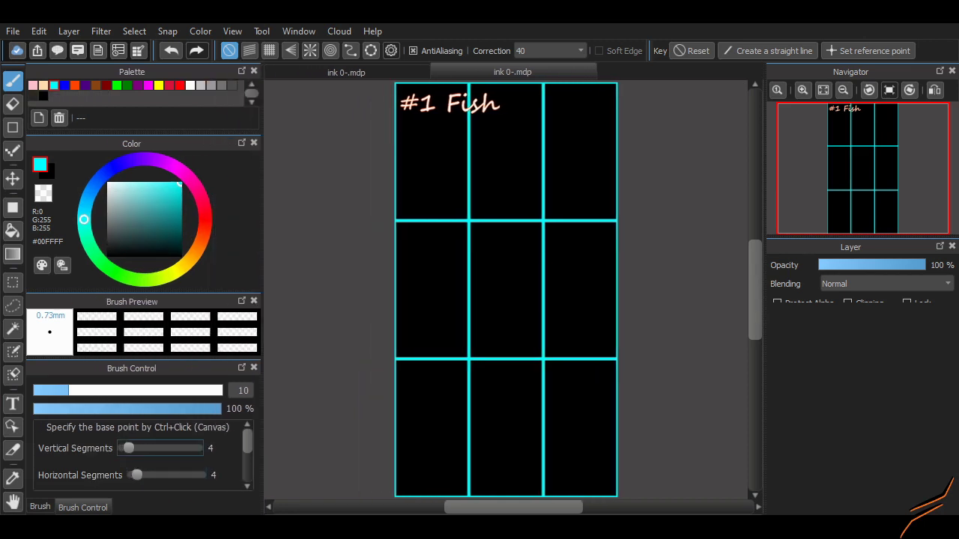
pyautogui.click(40, 507)
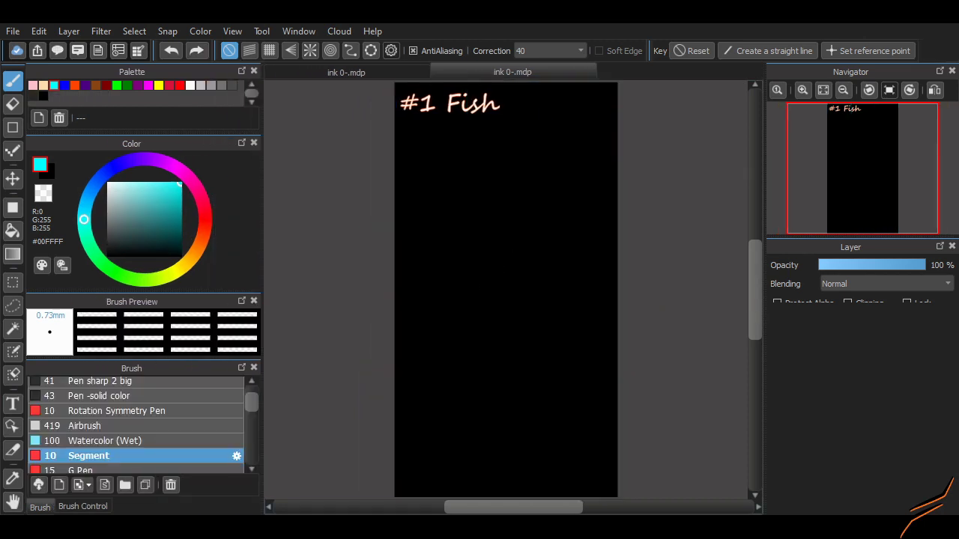
# Set the brush colour to blue (#0000FF) and turn off the Segment brush's added border
pyautogui.click(83, 506)
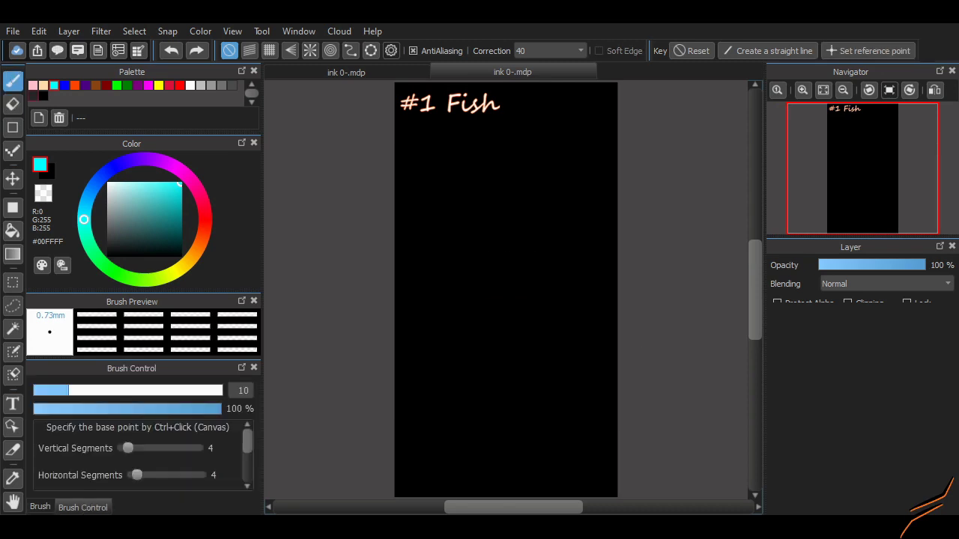
pyautogui.click(65, 84)
pyautogui.scroll(-2, 142, 453)
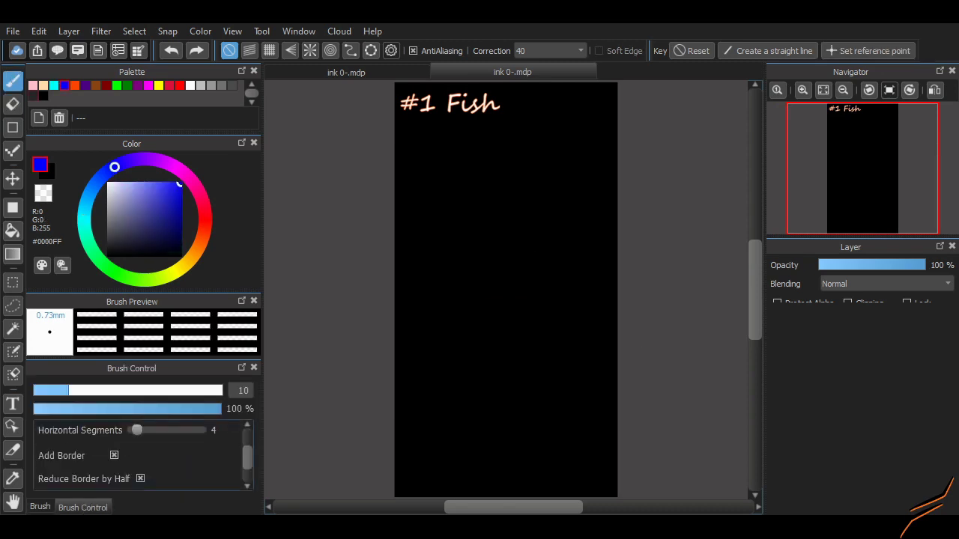
pyautogui.click(114, 456)
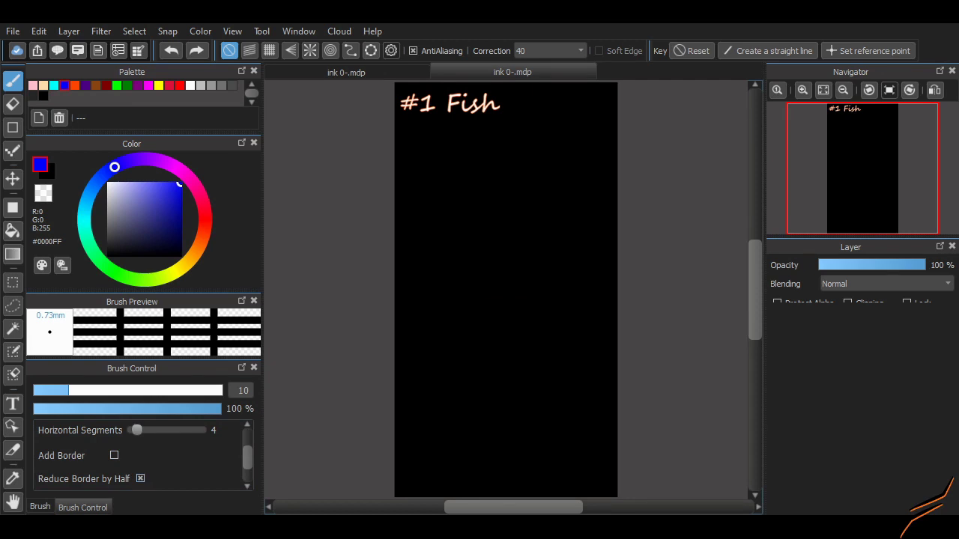
# Draw a blue 4 by 4 grid over the canvas with the Segment brush at size 6.1
pyautogui.click(39, 507)
pyautogui.click(105, 440)
pyautogui.click(88, 455)
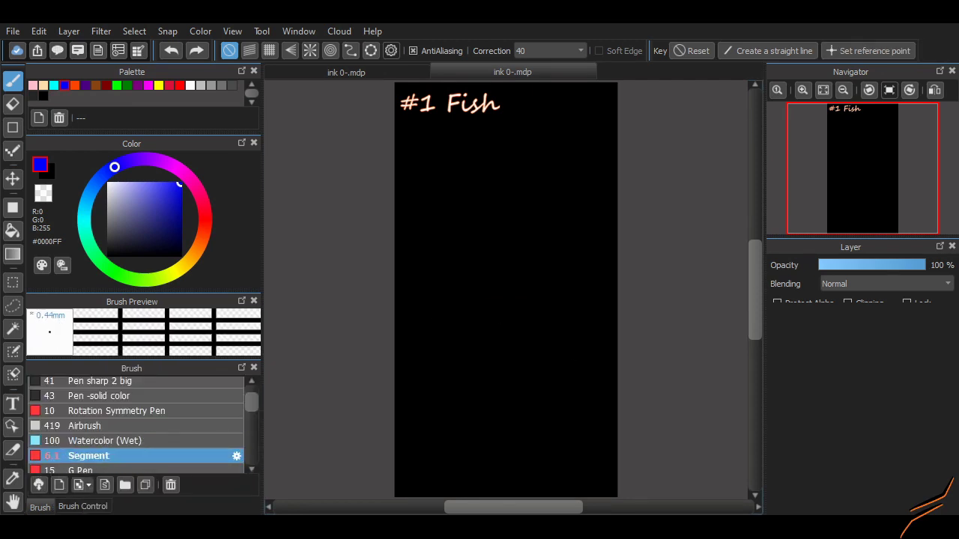
pyautogui.hotkey('ctrl', 'y')
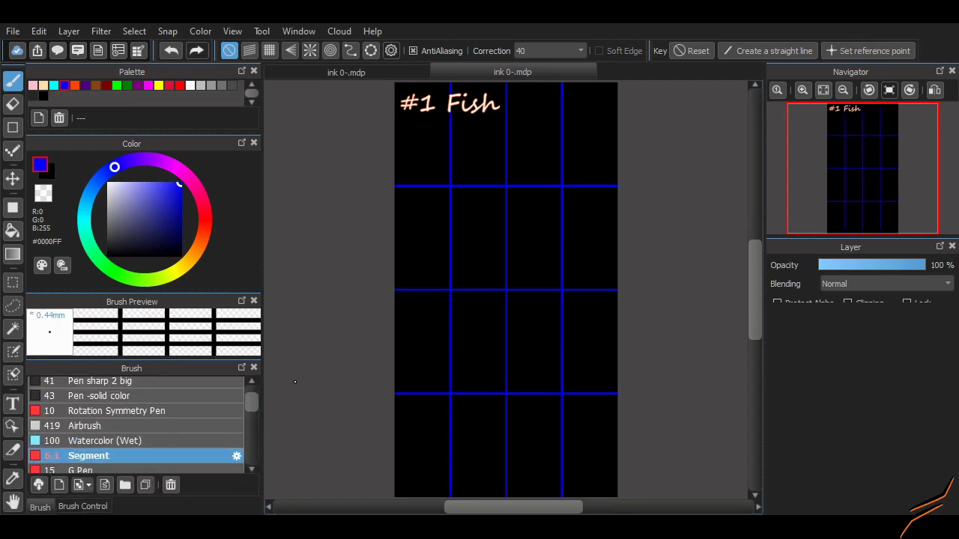
# Set up the Rotation Symmetry Pen in red (#FF0000) with a brush size of 30
pyautogui.scroll(-10, 135, 423)
pyautogui.click(123, 466)
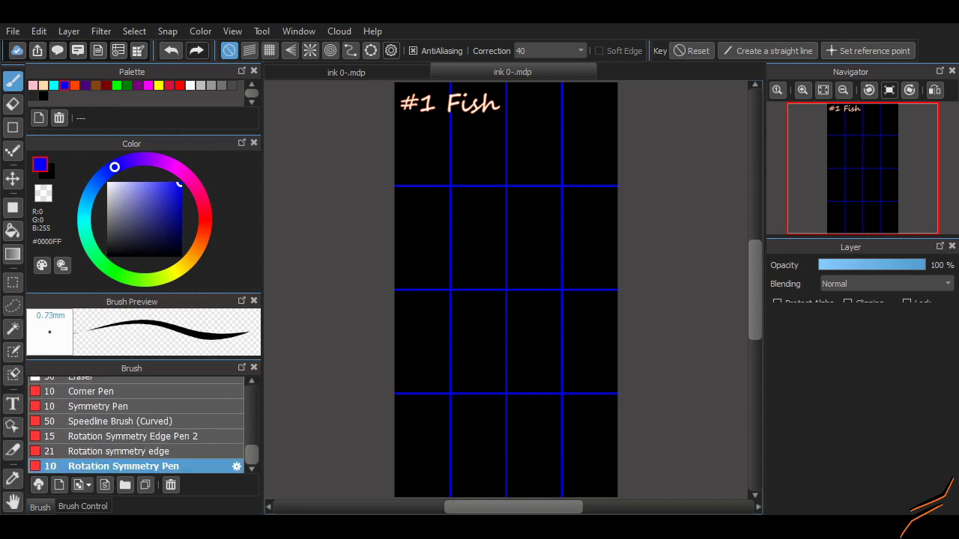
pyautogui.scroll(-1, 506, 300)
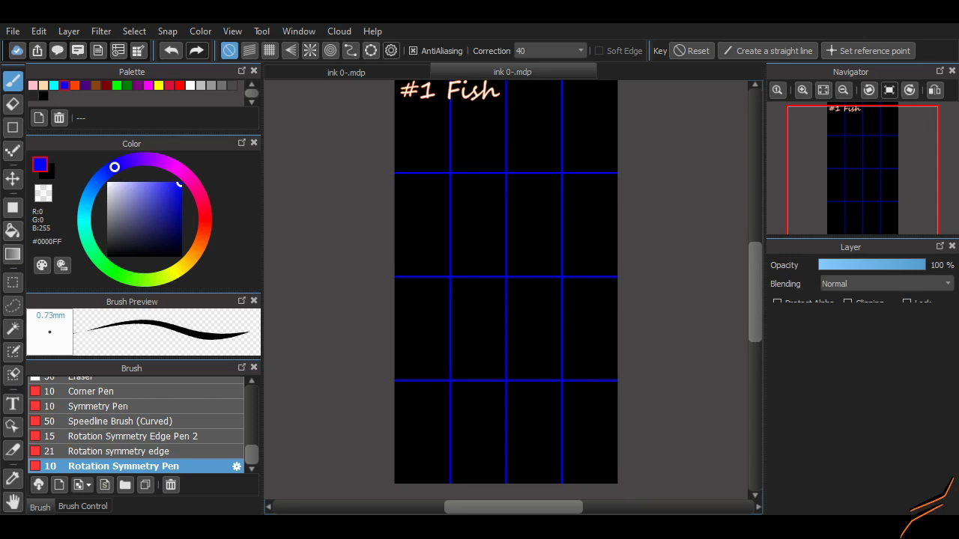
pyautogui.scroll(1, 505, 292)
pyautogui.click(190, 84)
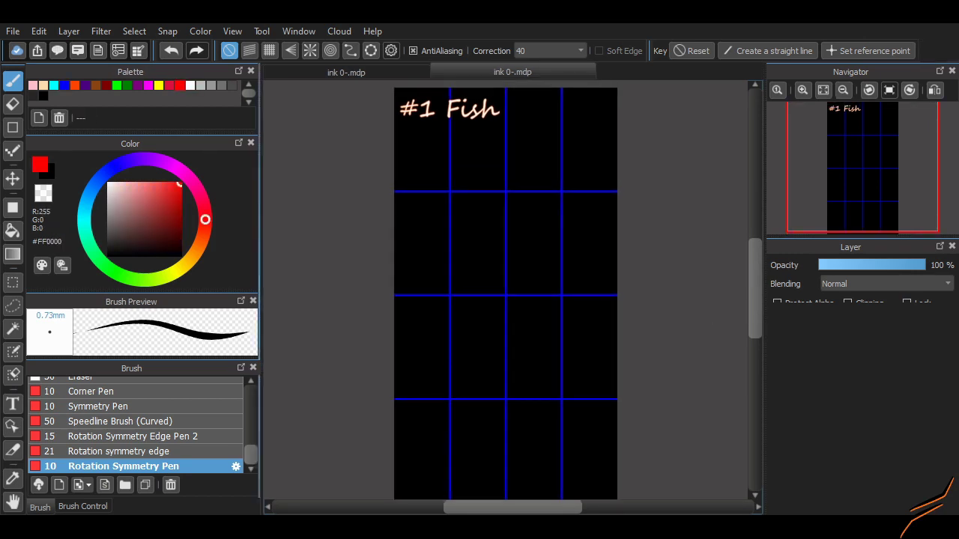
pyautogui.moveTo(263, 296); pyautogui.dragTo(194, 296)
pyautogui.moveTo(514, 187); pyautogui.dragTo(543, 186)
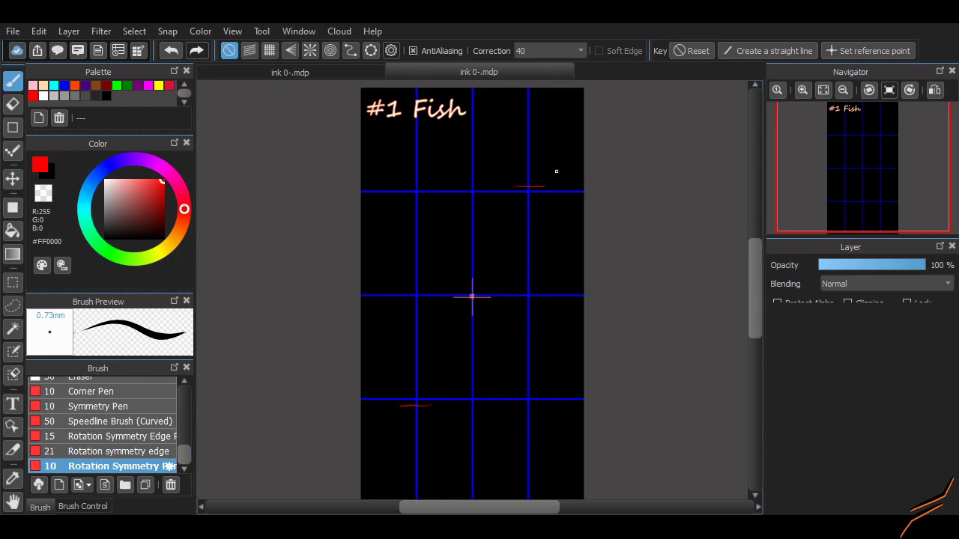
pyautogui.hotkey('ctrl', 'z')
pyautogui.click(83, 506)
pyautogui.click(101, 390)
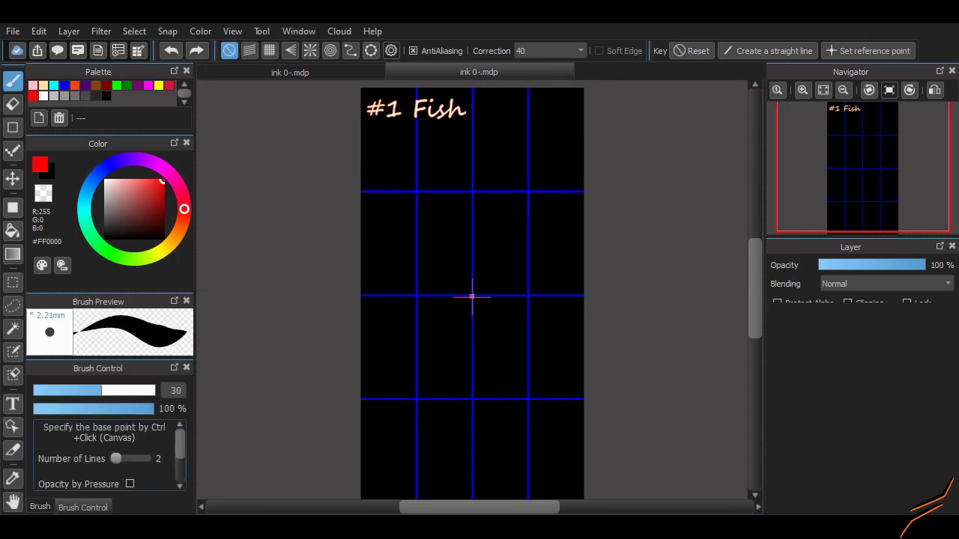
# Try wavy red border strokes around the canvas edges with the Rotation Symmetry Pen
pyautogui.moveTo(497, 104)
pyautogui.mouseDown()
pyautogui.moveTo(553, 156)
pyautogui.moveTo(564, 395)
pyautogui.moveTo(482, 492)
pyautogui.mouseUp()
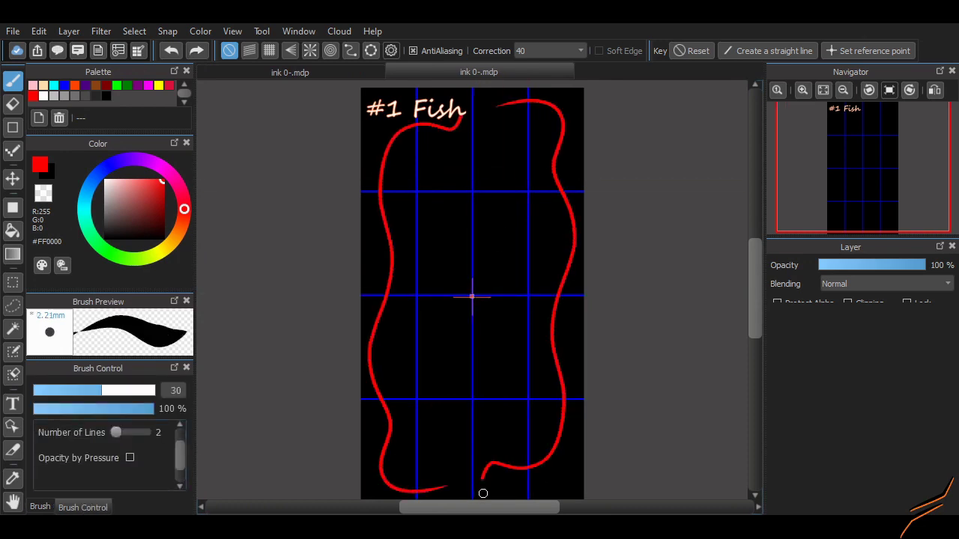
pyautogui.moveTo(488, 107)
pyautogui.mouseDown()
pyautogui.moveTo(575, 117)
pyautogui.moveTo(518, 112)
pyautogui.mouseUp()
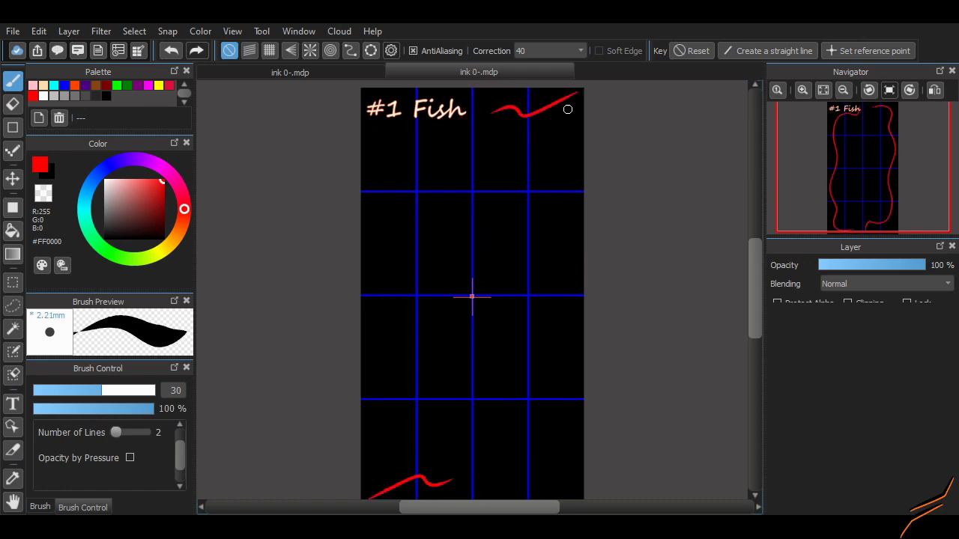
pyautogui.moveTo(546, 196); pyautogui.dragTo(561, 206)
pyautogui.hotkey('ctrl', 'z')
pyautogui.moveTo(479, 106)
pyautogui.mouseDown()
pyautogui.moveTo(558, 187)
pyautogui.moveTo(551, 429)
pyautogui.moveTo(525, 486)
pyautogui.mouseUp()
pyautogui.hotkey('ctrl', 'z')
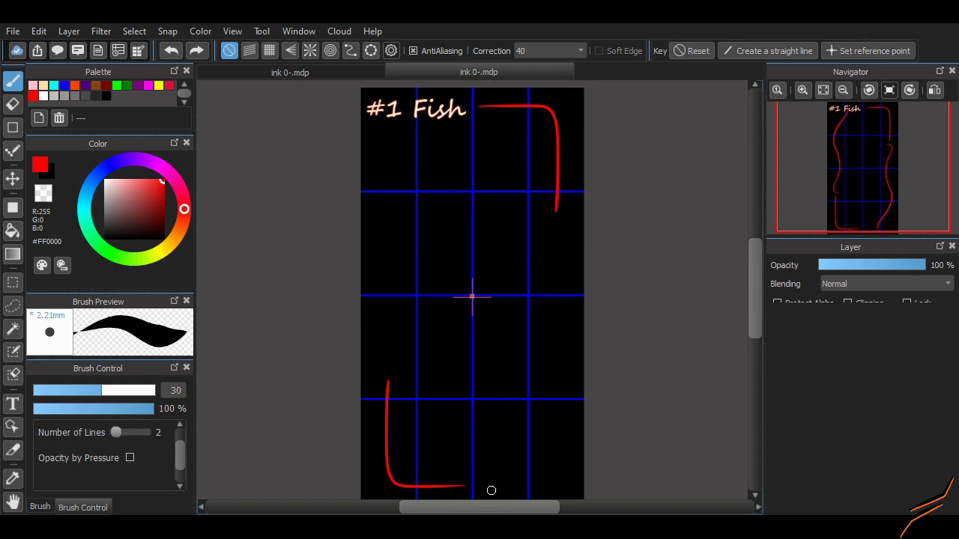
# Try curved red strokes beneath the title and down the left edge, and undo them with the corner strokes
pyautogui.moveTo(431, 127); pyautogui.dragTo(372, 386)
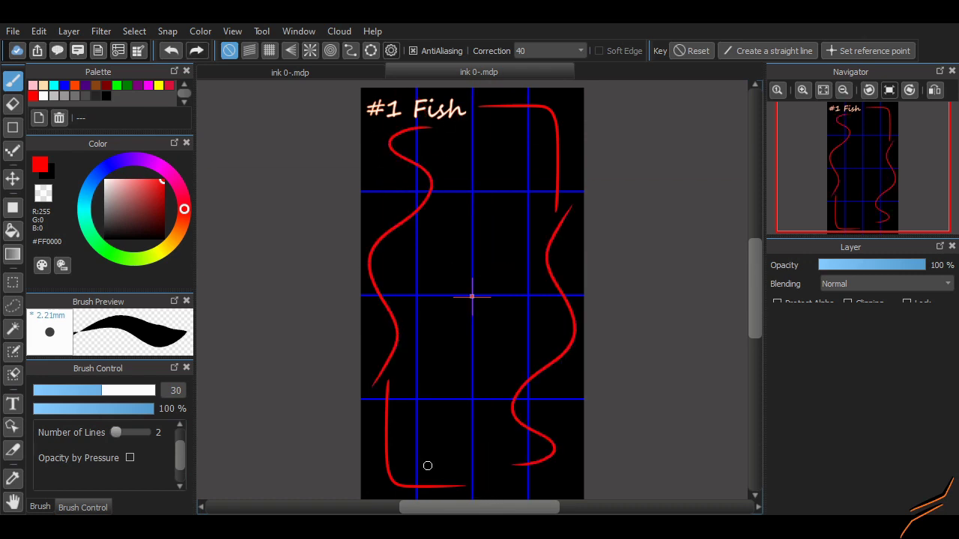
pyautogui.hotkey('ctrl', 'z')
pyautogui.moveTo(463, 126)
pyautogui.mouseDown()
pyautogui.moveTo(364, 128)
pyautogui.moveTo(365, 141)
pyautogui.mouseUp()
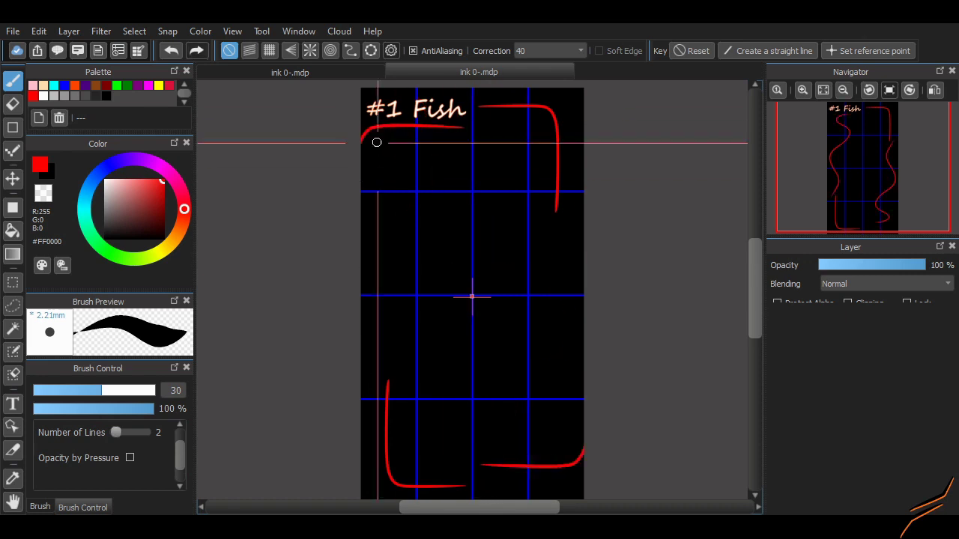
pyautogui.hotkey('ctrl', 'z')
pyautogui.hotkey('ctrl', 'z')
# Try squared red corner strokes at opposite corners of the canvas with lines down the sides, and undo them
pyautogui.moveTo(485, 95)
pyautogui.mouseDown()
pyautogui.moveTo(567, 117)
pyautogui.moveTo(552, 228)
pyautogui.moveTo(563, 99)
pyautogui.moveTo(566, 224)
pyautogui.mouseUp()
pyautogui.hotkey('ctrl', 'z')
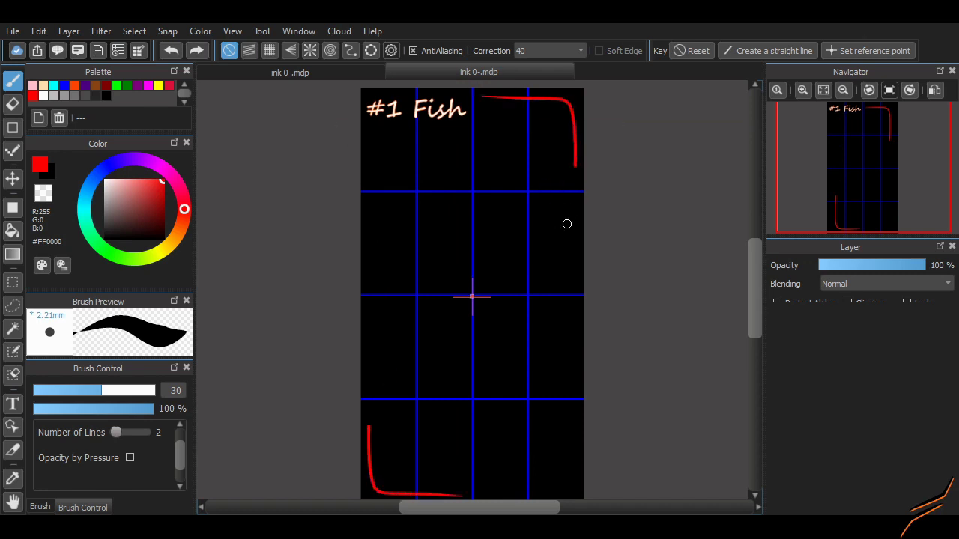
pyautogui.hotkey('ctrl', 'z')
pyautogui.moveTo(483, 96)
pyautogui.mouseDown()
pyautogui.moveTo(549, 97)
pyautogui.moveTo(563, 198)
pyautogui.moveTo(556, 229)
pyautogui.mouseUp()
pyautogui.moveTo(457, 124); pyautogui.dragTo(373, 198)
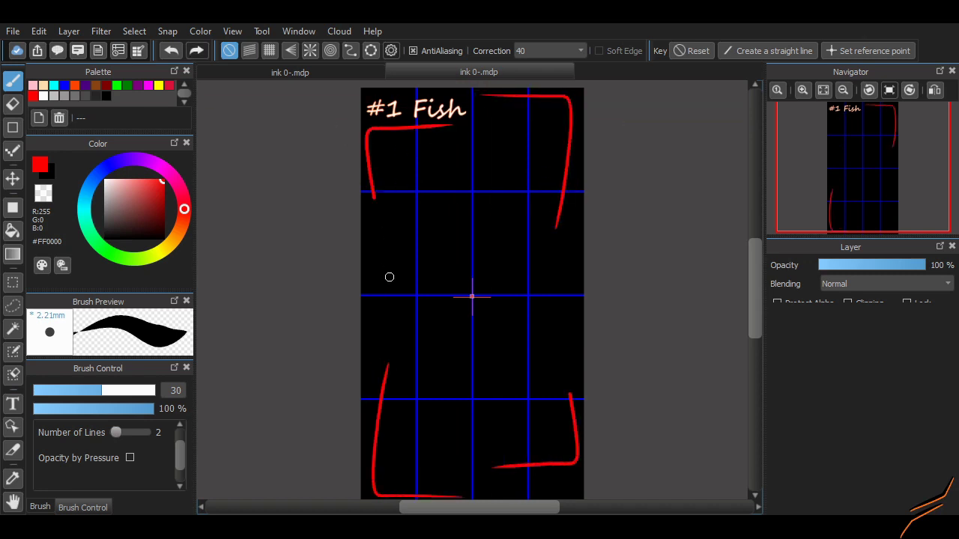
pyautogui.hotkey('ctrl', 'z')
pyautogui.moveTo(375, 98); pyautogui.dragTo(400, 405)
pyautogui.hotkey('ctrl', 'z')
pyautogui.hotkey('ctrl', 'z')
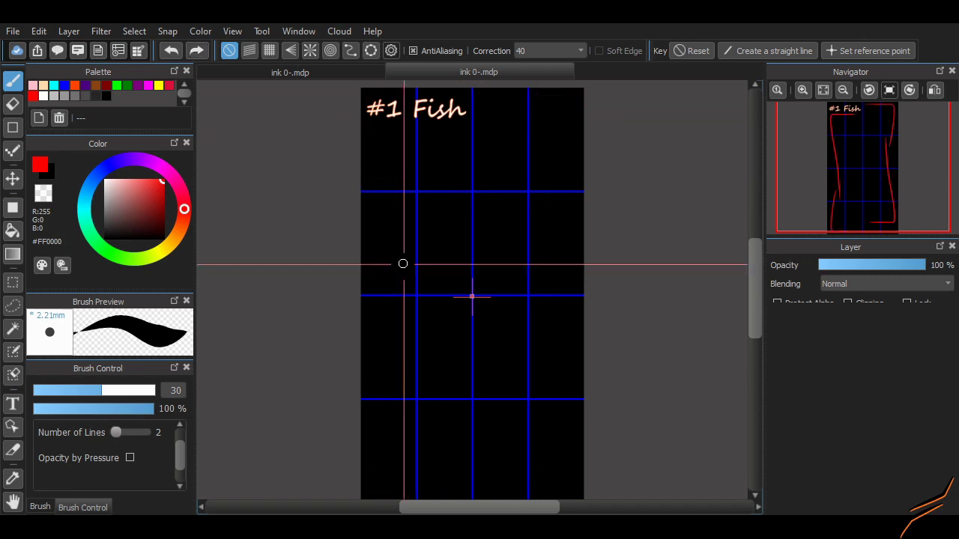
# Try framing the canvas with L-shaped red strokes that have long slanted sides, and undo them
pyautogui.moveTo(393, 255)
pyautogui.mouseDown()
pyautogui.moveTo(369, 331)
pyautogui.moveTo(352, 432)
pyautogui.moveTo(384, 253)
pyautogui.moveTo(359, 432)
pyautogui.moveTo(369, 479)
pyautogui.moveTo(461, 483)
pyautogui.mouseUp()
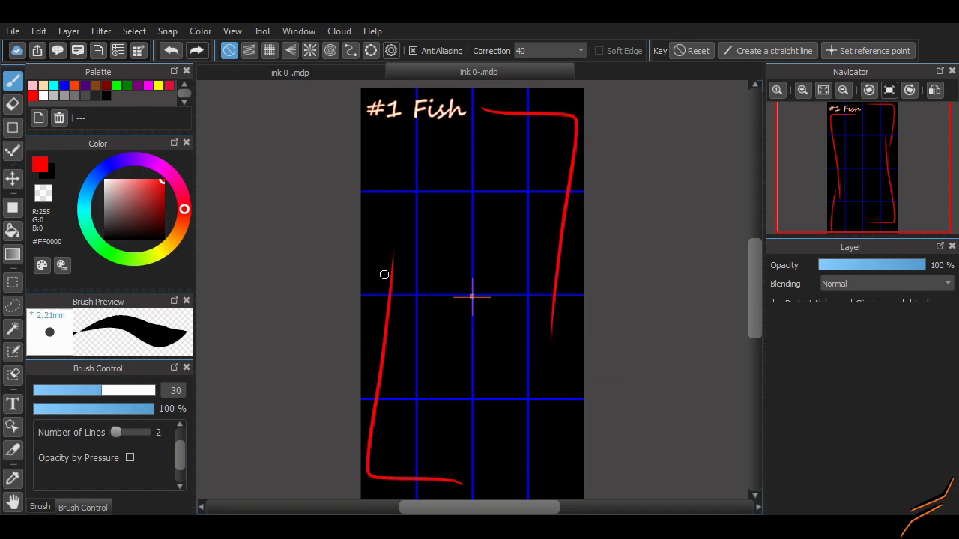
pyautogui.moveTo(384, 275)
pyautogui.mouseDown()
pyautogui.moveTo(372, 142)
pyautogui.moveTo(449, 163)
pyautogui.mouseUp()
pyautogui.hotkey('ctrl', 'z')
pyautogui.hotkey('ctrl', 'z')
pyautogui.moveTo(487, 104); pyautogui.dragTo(529, 300)
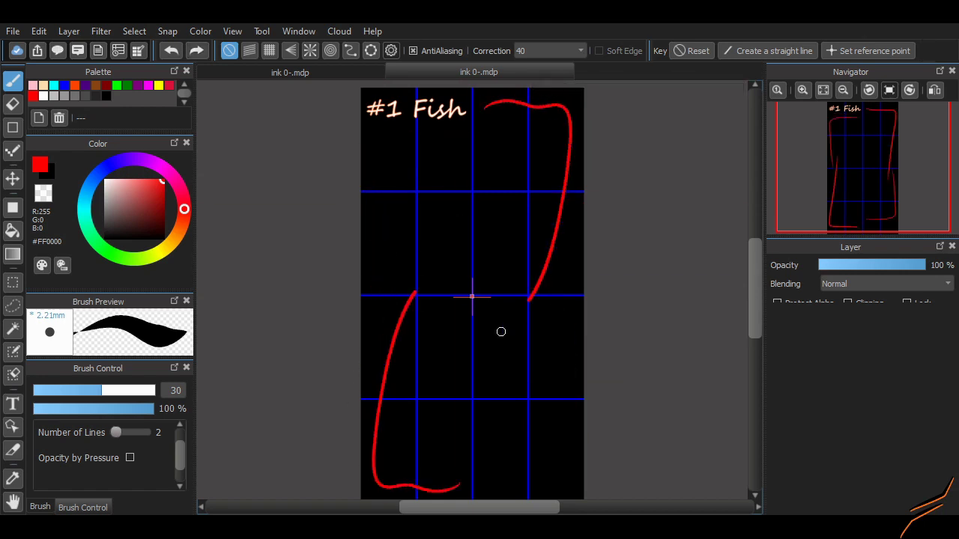
pyautogui.moveTo(501, 331)
pyautogui.mouseDown()
pyautogui.moveTo(482, 290)
pyautogui.moveTo(490, 208)
pyautogui.mouseUp()
pyautogui.hotkey('ctrl', 'z')
pyautogui.hotkey('ctrl', 'z')
# Try a rounded red frame running the full height of the canvas, and undo it
pyautogui.moveTo(491, 101)
pyautogui.mouseDown()
pyautogui.moveTo(581, 168)
pyautogui.moveTo(558, 428)
pyautogui.moveTo(511, 469)
pyautogui.mouseUp()
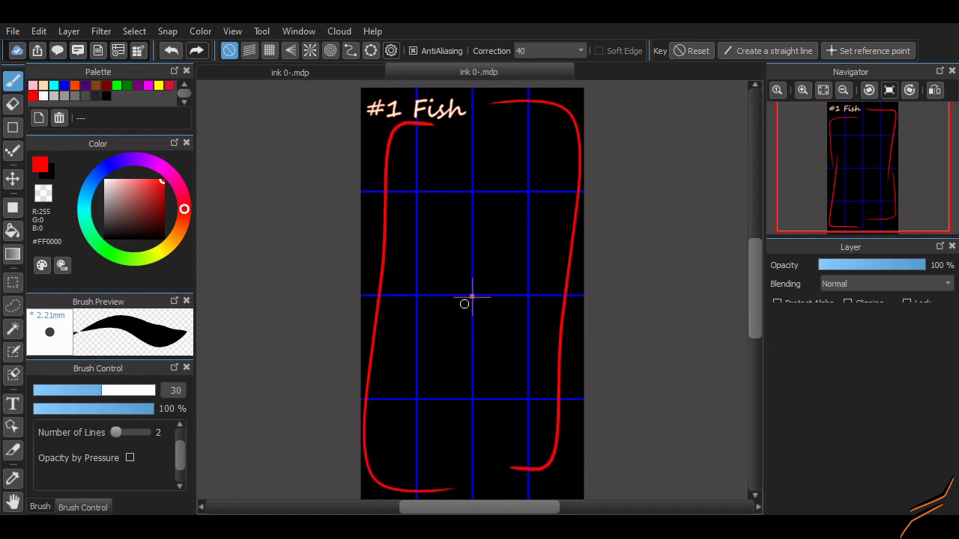
pyautogui.hotkey('ctrl', 'z')
pyautogui.moveTo(460, 122)
pyautogui.mouseDown()
pyautogui.moveTo(379, 127)
pyautogui.moveTo(374, 273)
pyautogui.moveTo(392, 476)
pyautogui.moveTo(412, 400)
pyautogui.moveTo(410, 134)
pyautogui.moveTo(386, 214)
pyautogui.moveTo(386, 412)
pyautogui.moveTo(435, 490)
pyautogui.mouseUp()
pyautogui.hotkey('ctrl', 'z')
pyautogui.scroll(-1, 452, 330)
pyautogui.hotkey('ctrl', 'z')
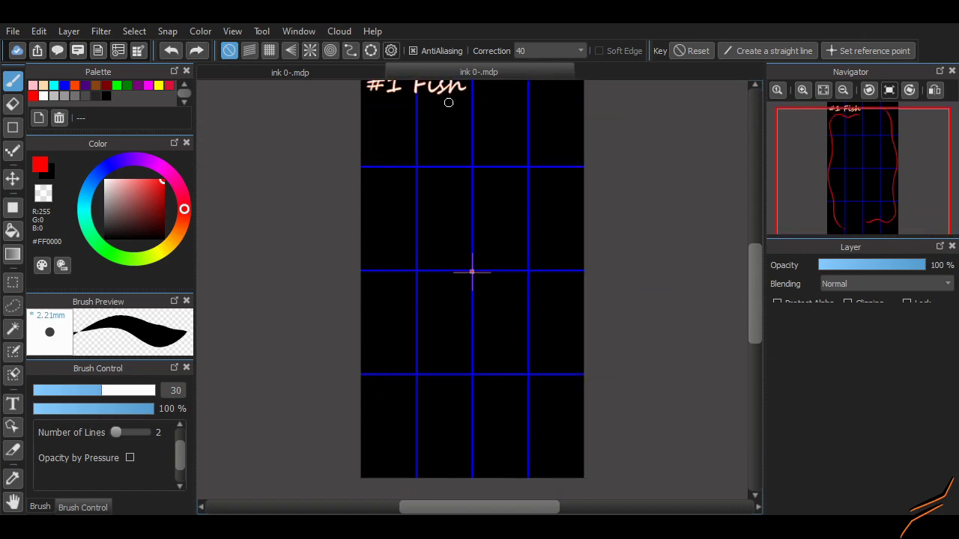
# Try a red underline beneath the "#1 Fish" title and straight lines down the canvas sides
pyautogui.moveTo(448, 102)
pyautogui.mouseDown()
pyautogui.moveTo(366, 105)
pyautogui.moveTo(460, 107)
pyautogui.mouseUp()
pyautogui.hotkey('ctrl', 'z')
pyautogui.hotkey('ctrl', 'z')
pyautogui.moveTo(372, 168); pyautogui.dragTo(377, 223)
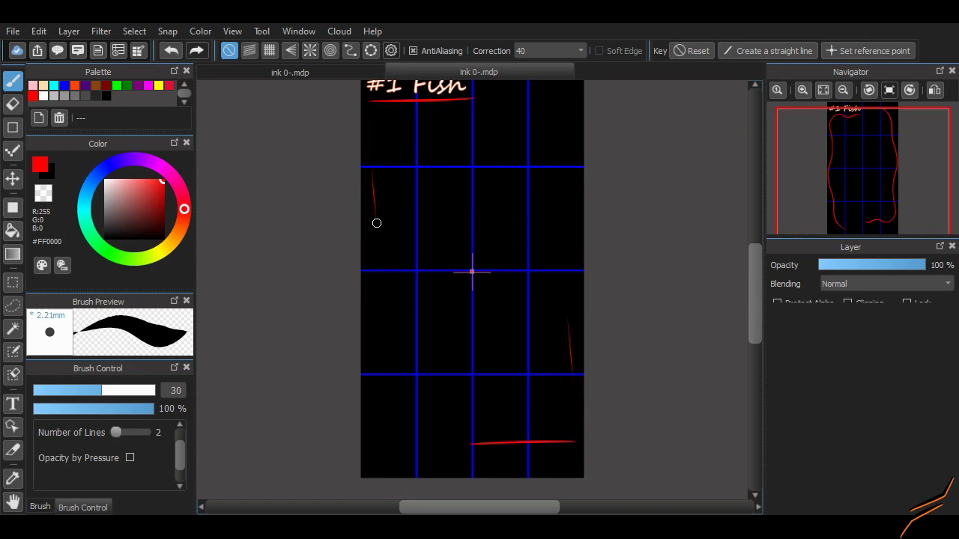
pyautogui.hotkey('ctrl', 'z')
pyautogui.moveTo(374, 157); pyautogui.dragTo(388, 478)
pyautogui.hotkey('ctrl', 'z')
pyautogui.scroll(1, 740, 297)
pyautogui.keyDown('shift'); pyautogui.click(375, 172); pyautogui.keyUp('shift')
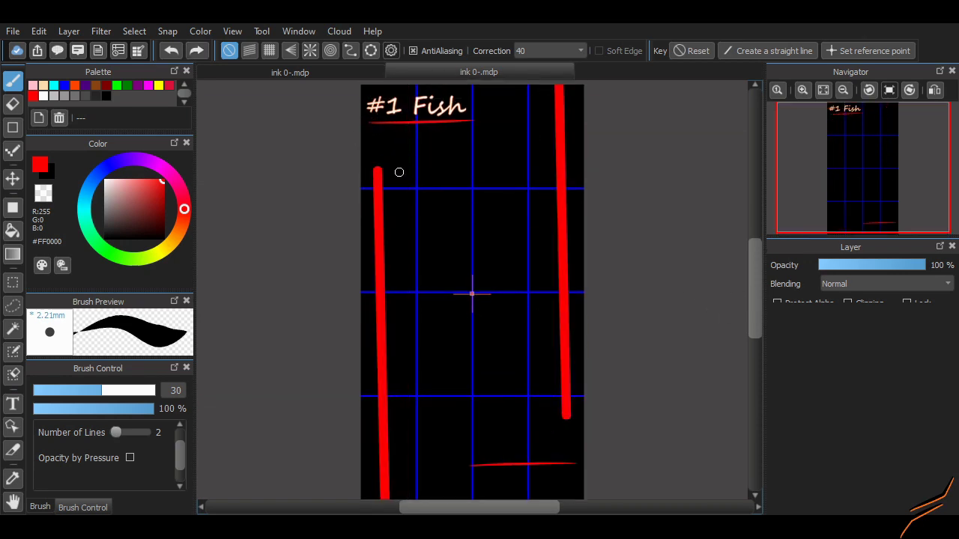
pyautogui.hotkey('ctrl', 'z')
# Try slanted red lines down the canvas sides, and undo them together with the title underline
pyautogui.moveTo(367, 125); pyautogui.dragTo(397, 282)
pyautogui.moveTo(377, 224); pyautogui.dragTo(381, 412)
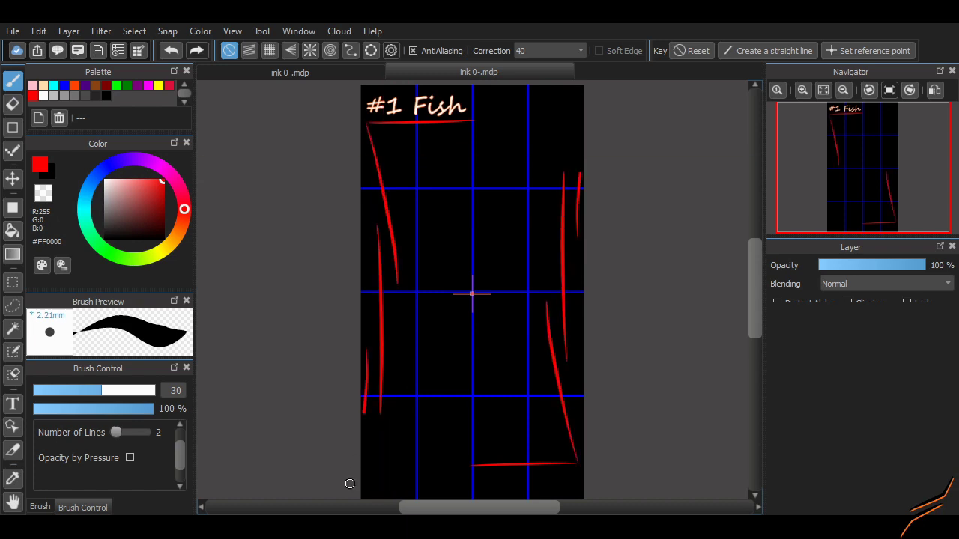
pyautogui.hotkey('ctrl', 'z')
pyautogui.hotkey('ctrl', 'z')
pyautogui.hotkey('ctrl', 'z')
# Draw a red looped fish outline just above the canvas centre with the Rotation Symmetry Pen, mirrored by rotation below
pyautogui.moveTo(463, 254)
pyautogui.mouseDown()
pyautogui.moveTo(491, 248)
pyautogui.moveTo(509, 330)
pyautogui.mouseUp()
pyautogui.hotkey('ctrl', 'z')
pyautogui.moveTo(510, 285); pyautogui.dragTo(429, 279)
pyautogui.hotkey('ctrl', 'z')
pyautogui.moveTo(523, 261); pyautogui.dragTo(525, 235)
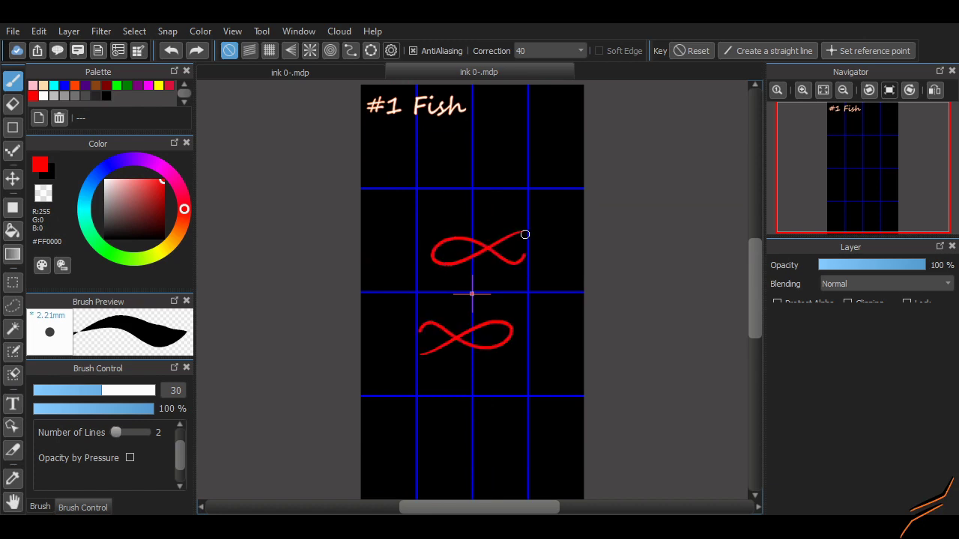
# Undo the red looped fish outline, and try and undo curved red fish bodies around the canvas centre
pyautogui.hotkey('ctrl', 'z')
pyautogui.moveTo(442, 367)
pyautogui.mouseDown()
pyautogui.moveTo(515, 325)
pyautogui.moveTo(567, 317)
pyautogui.moveTo(454, 378)
pyautogui.moveTo(515, 342)
pyautogui.moveTo(537, 425)
pyautogui.moveTo(534, 359)
pyautogui.mouseUp()
pyautogui.hotkey('ctrl', 'z')
pyautogui.hotkey('ctrl', 'z')
pyautogui.hotkey('ctrl', 'z')
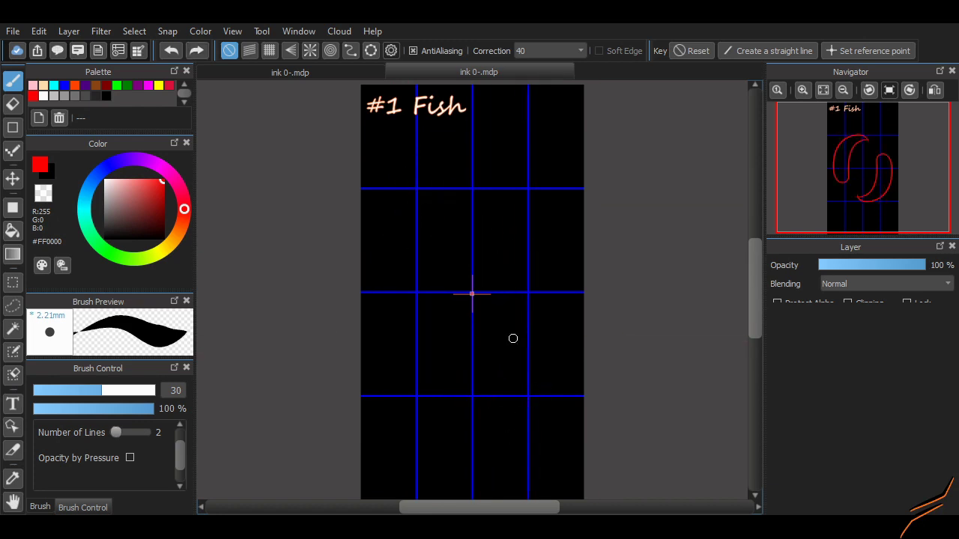
# Draw a curved cyan fish body beside the canvas centre, repeated on the opposite side with rotation symmetry
pyautogui.click(54, 85)
pyautogui.moveTo(516, 273); pyautogui.dragTo(522, 293)
pyautogui.hotkey('ctrl', 'z')
pyautogui.moveTo(462, 374)
pyautogui.mouseDown()
pyautogui.moveTo(529, 351)
pyautogui.moveTo(448, 401)
pyautogui.moveTo(483, 376)
pyautogui.moveTo(499, 475)
pyautogui.moveTo(552, 262)
pyautogui.moveTo(451, 397)
pyautogui.mouseUp()
pyautogui.hotkey('ctrl', 'z')
pyautogui.hotkey('ctrl', 'z')
pyautogui.moveTo(544, 278); pyautogui.dragTo(465, 410)
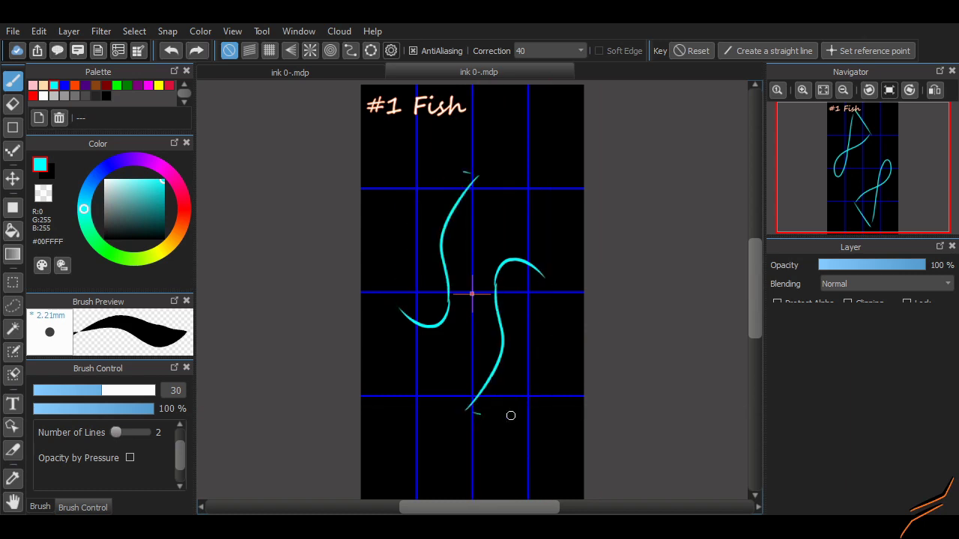
pyautogui.moveTo(548, 271)
pyautogui.mouseDown()
pyautogui.moveTo(541, 417)
pyautogui.moveTo(472, 414)
pyautogui.mouseUp()
# Sketch crossing cyan side-fin strokes on the outer side of the body and three straight tail-fin lines at its narrow end
pyautogui.moveTo(525, 333); pyautogui.dragTo(540, 414)
pyautogui.moveTo(572, 344); pyautogui.dragTo(548, 400)
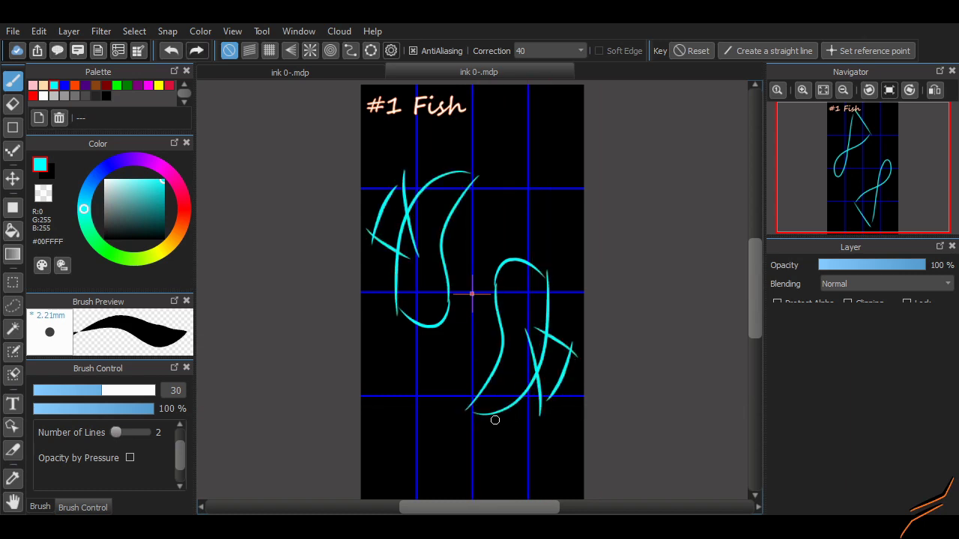
pyautogui.moveTo(457, 410)
pyautogui.mouseDown()
pyautogui.moveTo(411, 364)
pyautogui.moveTo(421, 370)
pyautogui.moveTo(400, 442)
pyautogui.moveTo(479, 413)
pyautogui.mouseUp()
pyautogui.hotkey('ctrl', 'z')
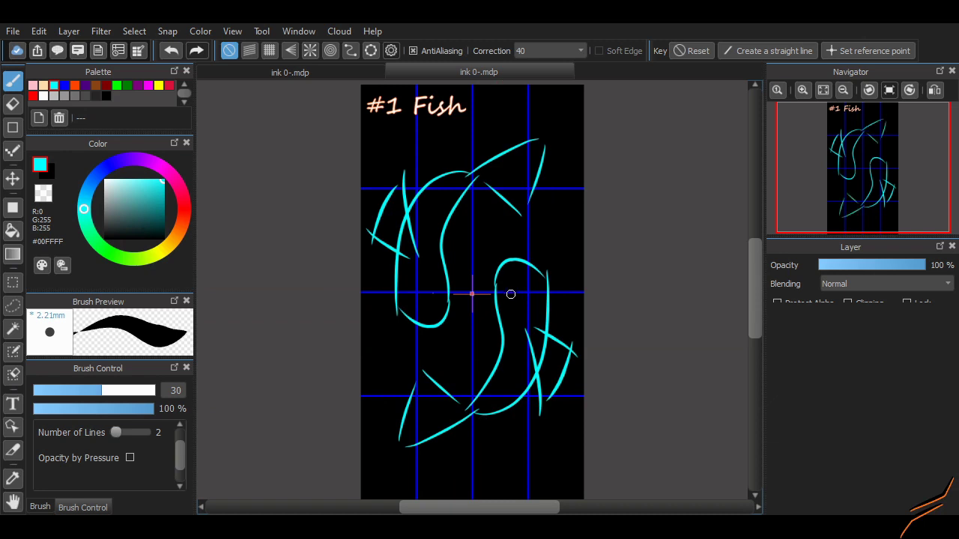
# Add cyan facial details inside the head, a rounded fin on the inner side, and a looped end to the outer fin
pyautogui.moveTo(510, 295); pyautogui.dragTo(514, 284)
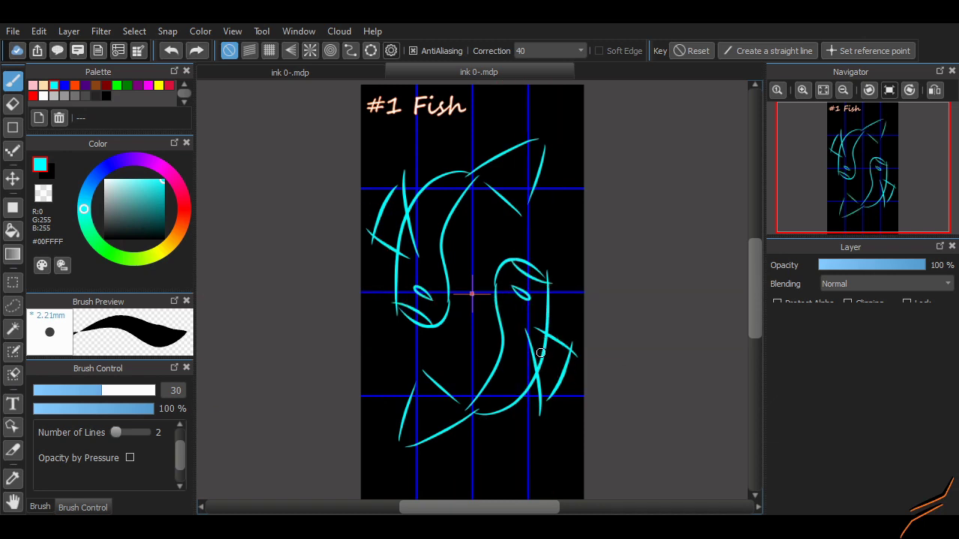
pyautogui.moveTo(465, 331)
pyautogui.mouseDown()
pyautogui.moveTo(468, 363)
pyautogui.moveTo(510, 344)
pyautogui.mouseUp()
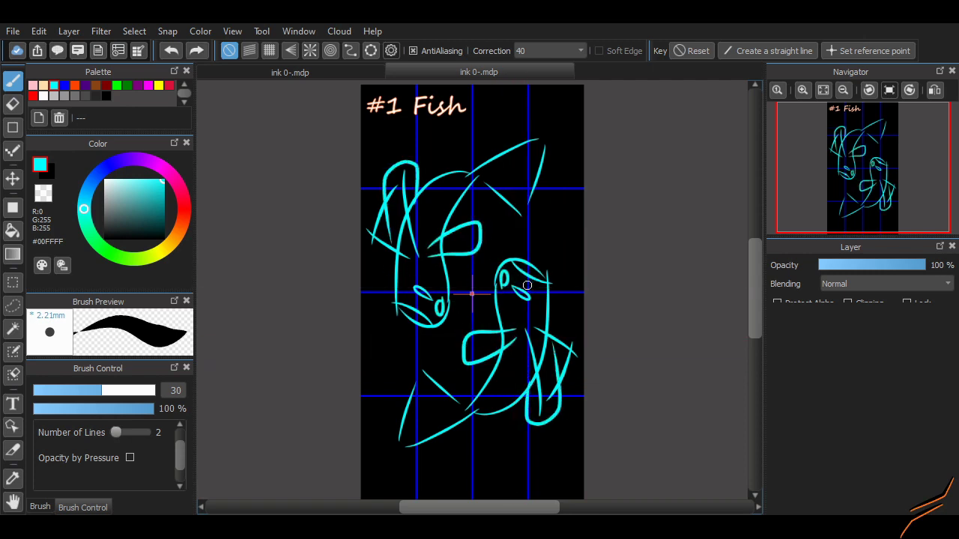
pyautogui.moveTo(527, 286); pyautogui.dragTo(521, 278)
pyautogui.scroll(3, 472, 293)
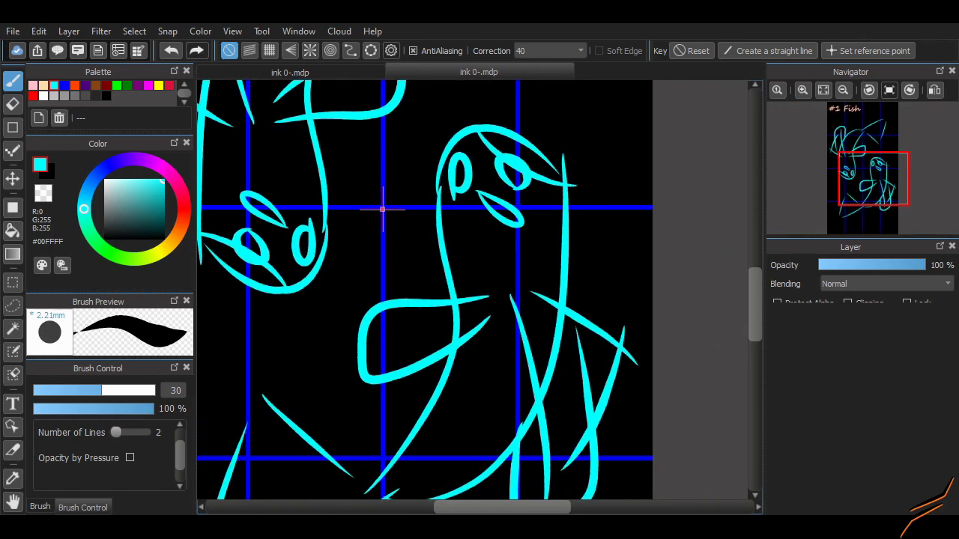
pyautogui.scroll(-3, 382, 209)
pyautogui.scroll(3, 376, 237)
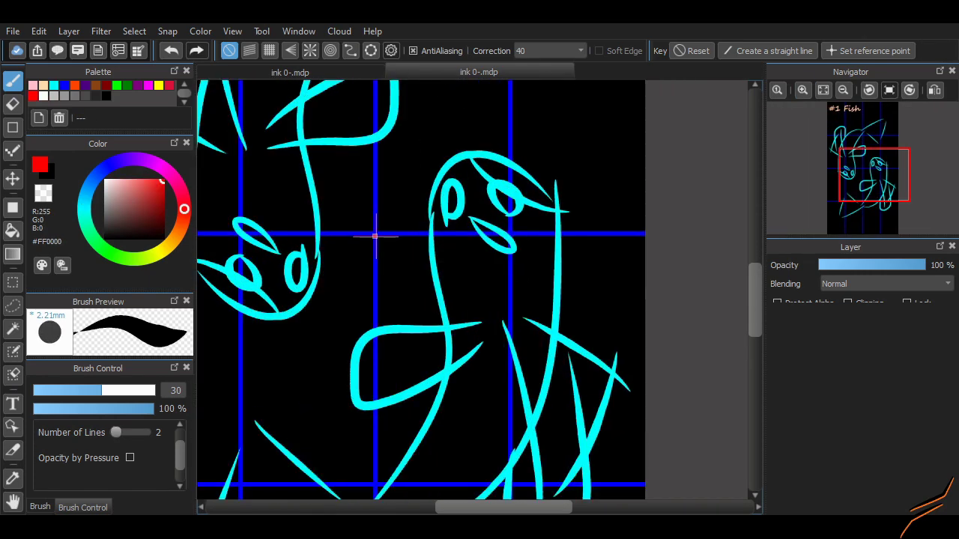
# Try a thick white curve along the outer side of the cyan fish body, and undo it
pyautogui.scroll(-2, 662, 303)
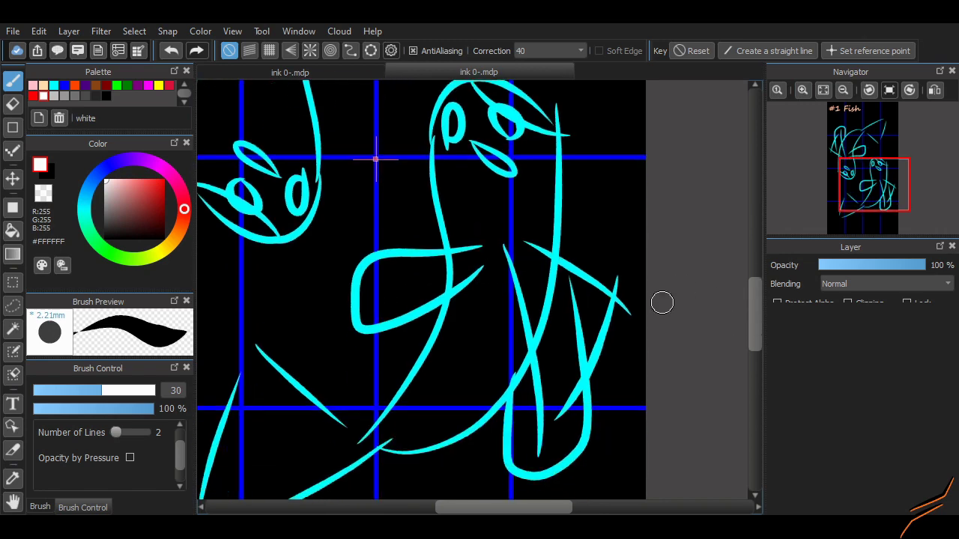
pyautogui.moveTo(502, 217)
pyautogui.mouseDown()
pyautogui.moveTo(546, 349)
pyautogui.moveTo(496, 426)
pyautogui.moveTo(505, 416)
pyautogui.moveTo(496, 301)
pyautogui.mouseUp()
pyautogui.hotkey('ctrl', 'z')
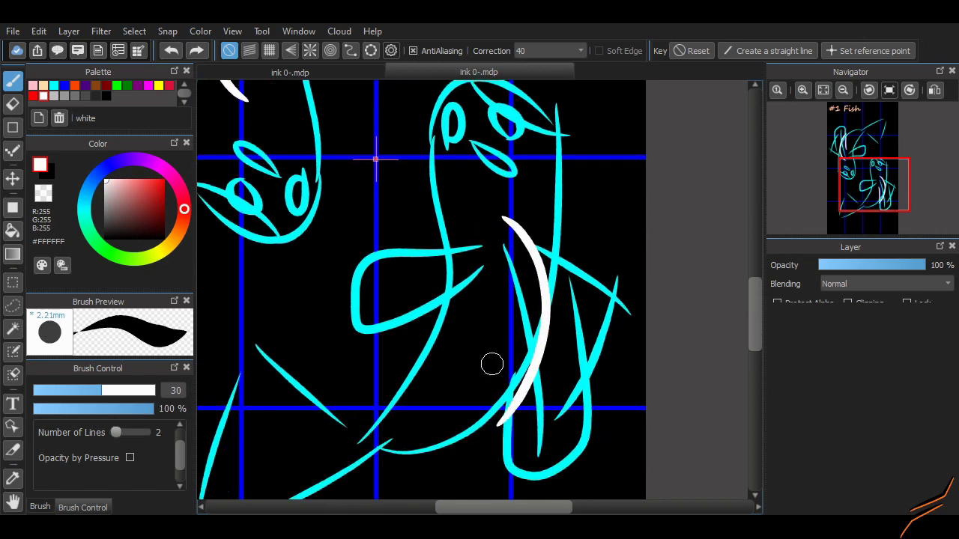
pyautogui.hotkey('ctrl', 'z')
pyautogui.hotkey('ctrl', 'z')
# Lower the cyan sketch's layer opacity to 45 % and return to a fully opaque layer for the white lines
pyautogui.moveTo(925, 265); pyautogui.dragTo(843, 265)
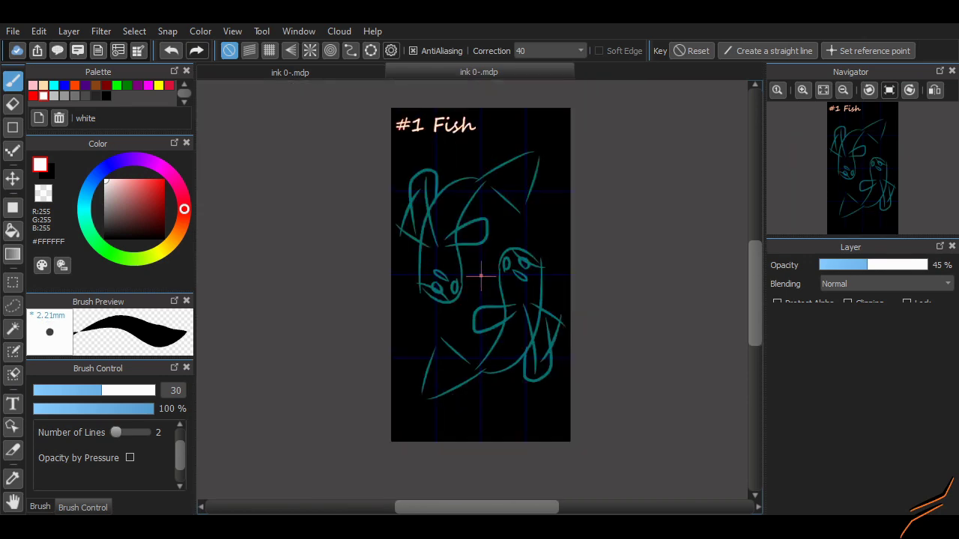
pyautogui.scroll(2, 460, 252)
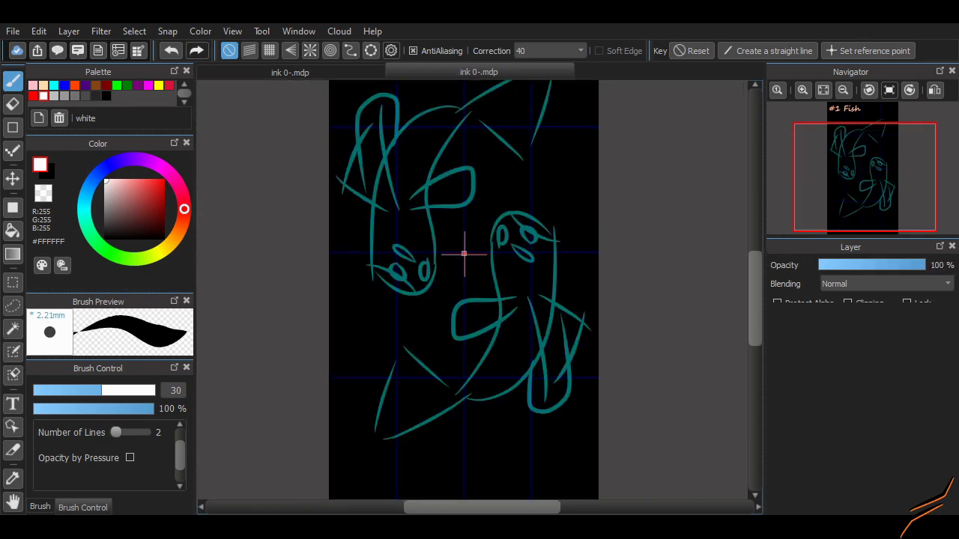
pyautogui.scroll(3, 479, 257)
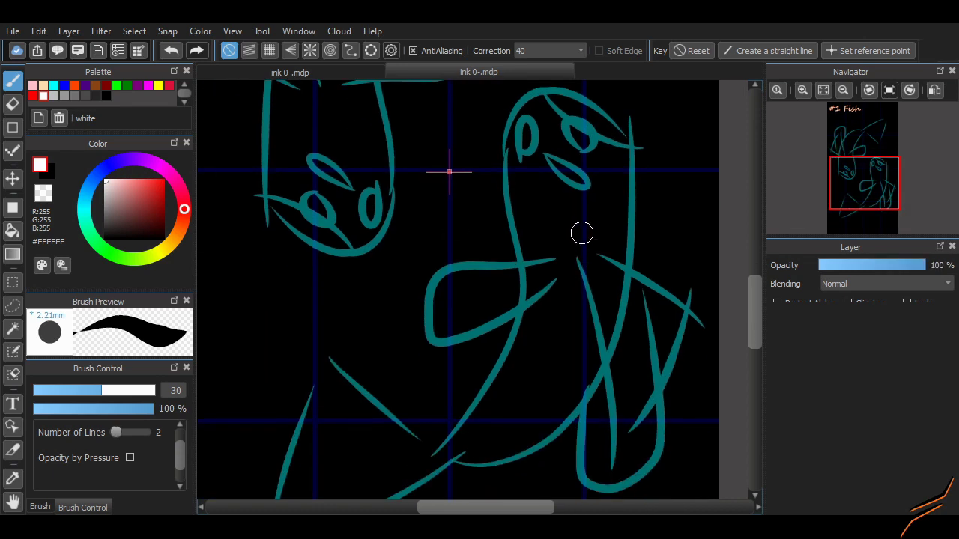
# Try white strokes along the body, over the inner fin and at the edge of the head, and undo them
pyautogui.moveTo(582, 225); pyautogui.dragTo(550, 397)
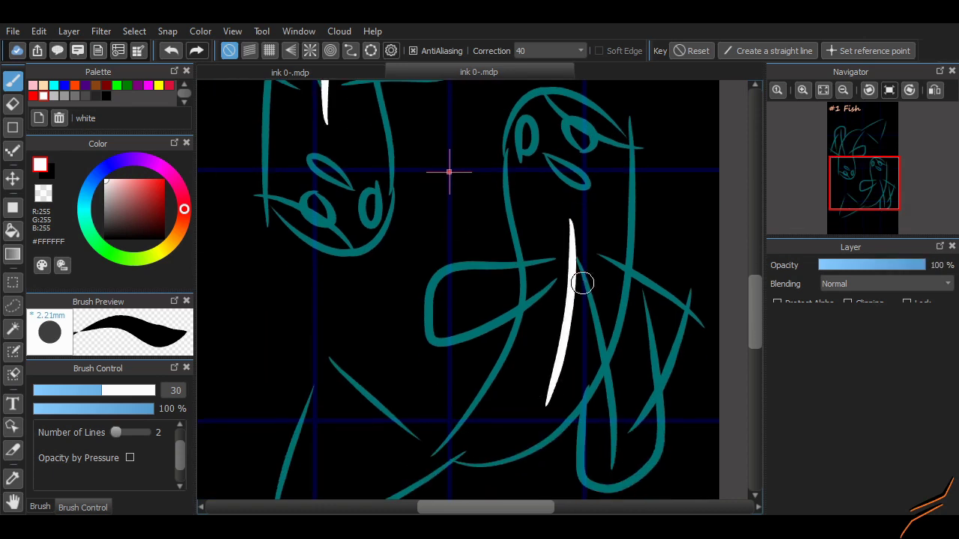
pyautogui.hotkey('ctrl', 'z')
pyautogui.moveTo(526, 232); pyautogui.dragTo(438, 343)
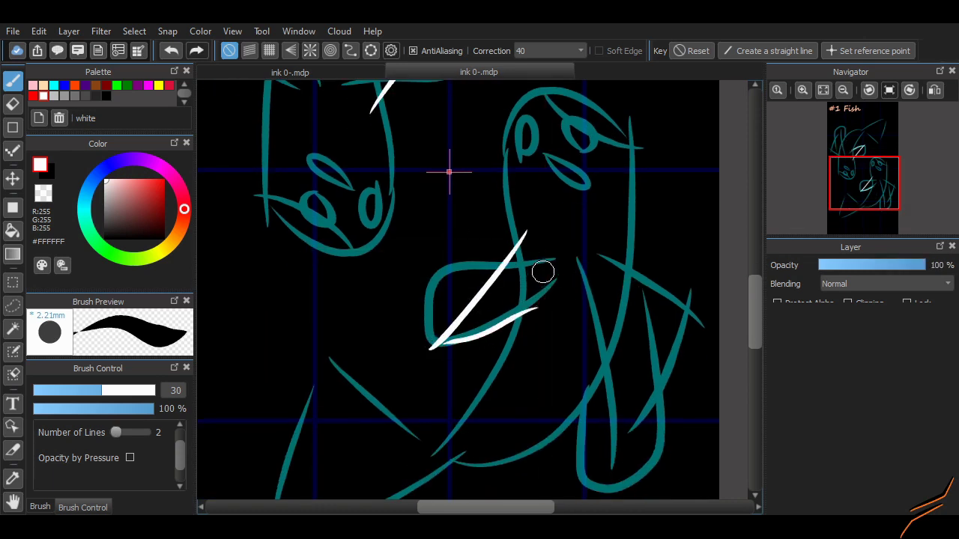
pyautogui.hotkey('ctrl', 'z')
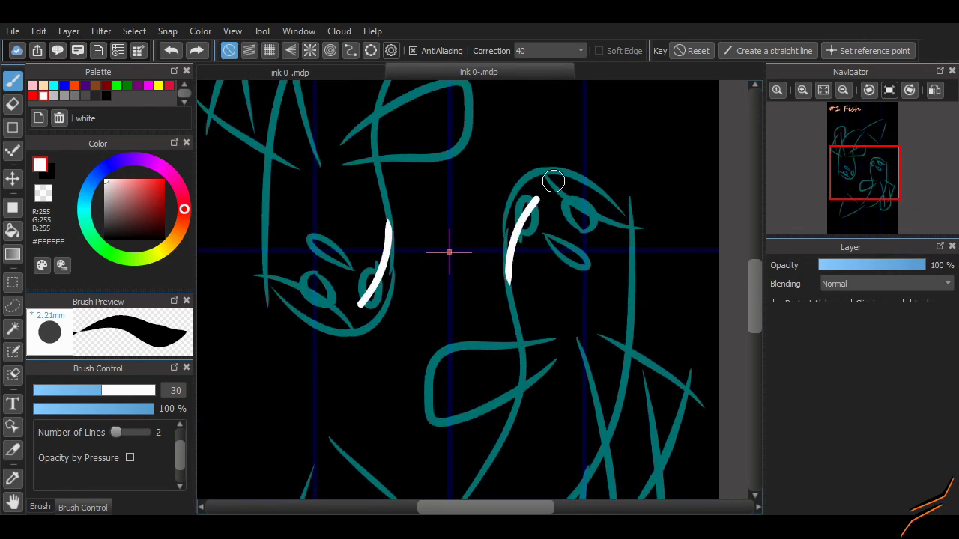
pyautogui.hotkey('ctrl', 'z')
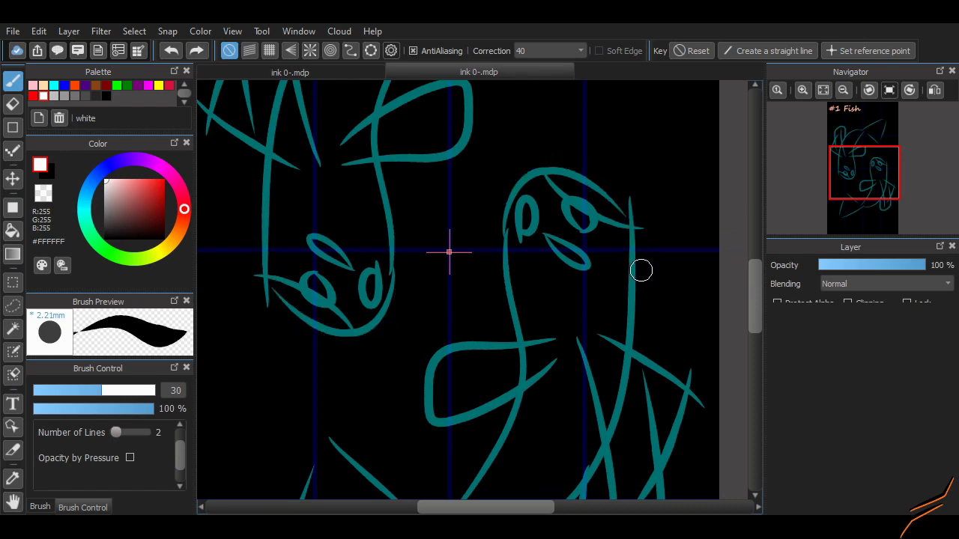
# Draw the rounded head outline in white over the sketch and add an oval eye on each side of it
pyautogui.moveTo(641, 271)
pyautogui.mouseDown()
pyautogui.moveTo(494, 227)
pyautogui.moveTo(578, 295)
pyautogui.moveTo(516, 275)
pyautogui.mouseUp()
pyautogui.hotkey('ctrl', 'z')
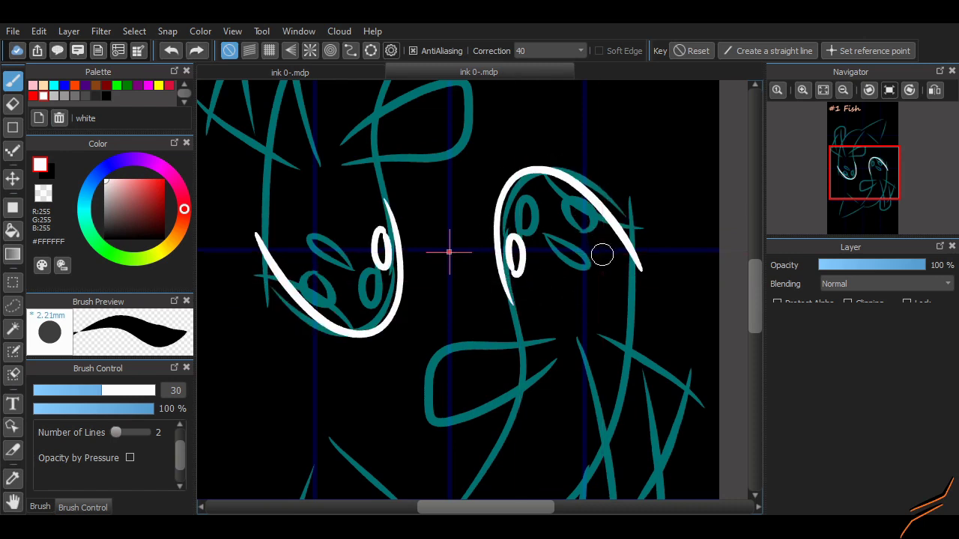
pyautogui.moveTo(599, 226); pyautogui.dragTo(603, 253)
pyautogui.scroll(-2, 707, 285)
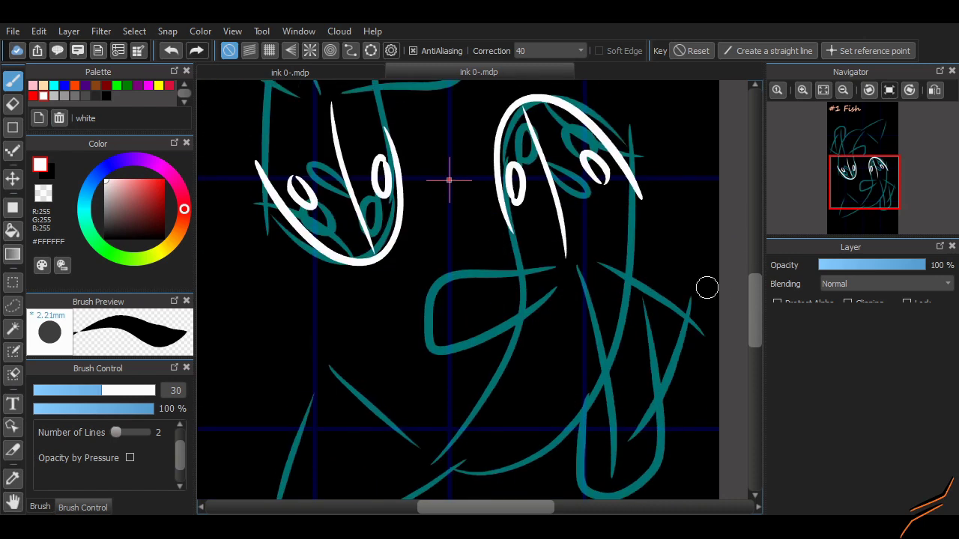
# Try white strokes running from the head down the middle of the body, and undo them
pyautogui.moveTo(506, 255); pyautogui.dragTo(462, 318)
pyautogui.hotkey('ctrl', 'z')
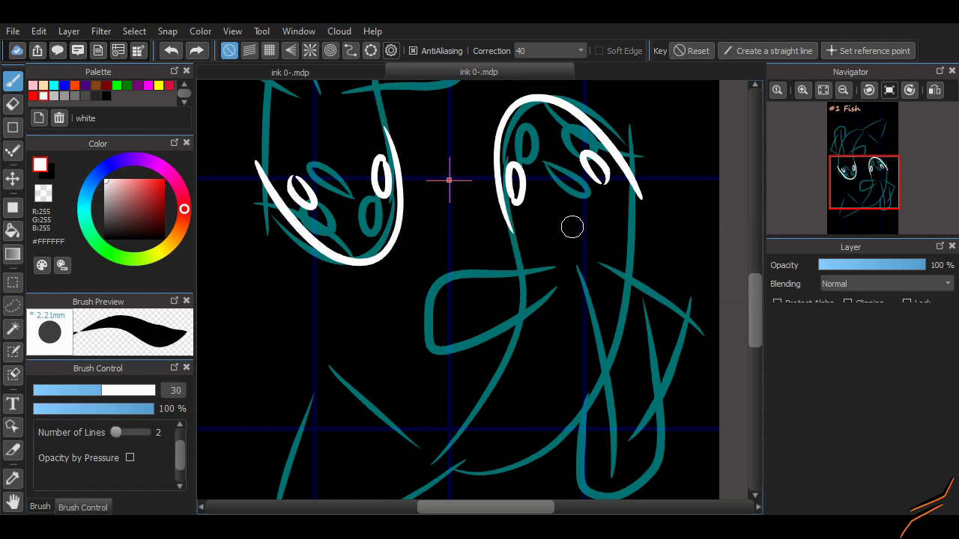
pyautogui.moveTo(587, 247); pyautogui.dragTo(592, 427)
pyautogui.hotkey('ctrl', 'z')
# Draw a pointed white dorsal fin on the fish's back, with a long curved edge and shorter inner strokes
pyautogui.moveTo(577, 226); pyautogui.dragTo(607, 429)
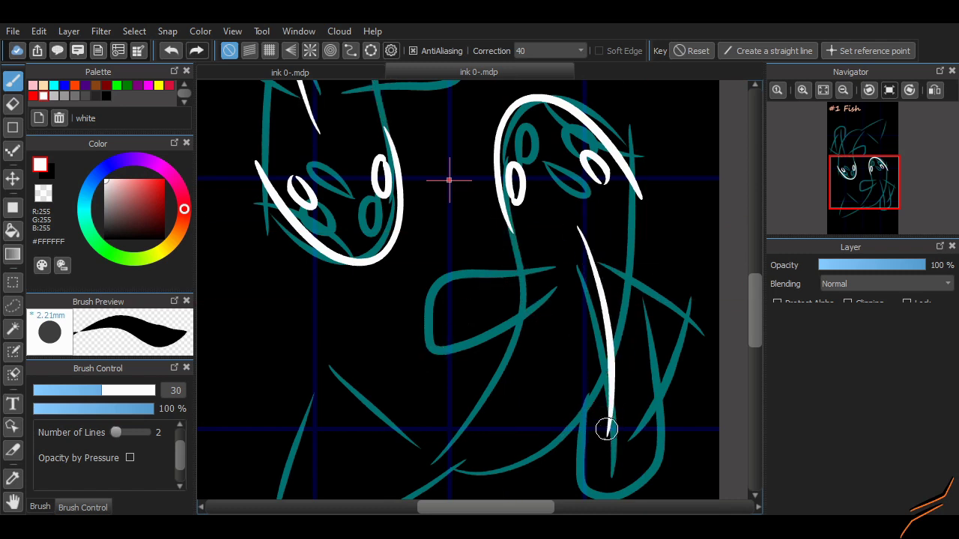
pyautogui.moveTo(576, 295); pyautogui.dragTo(607, 399)
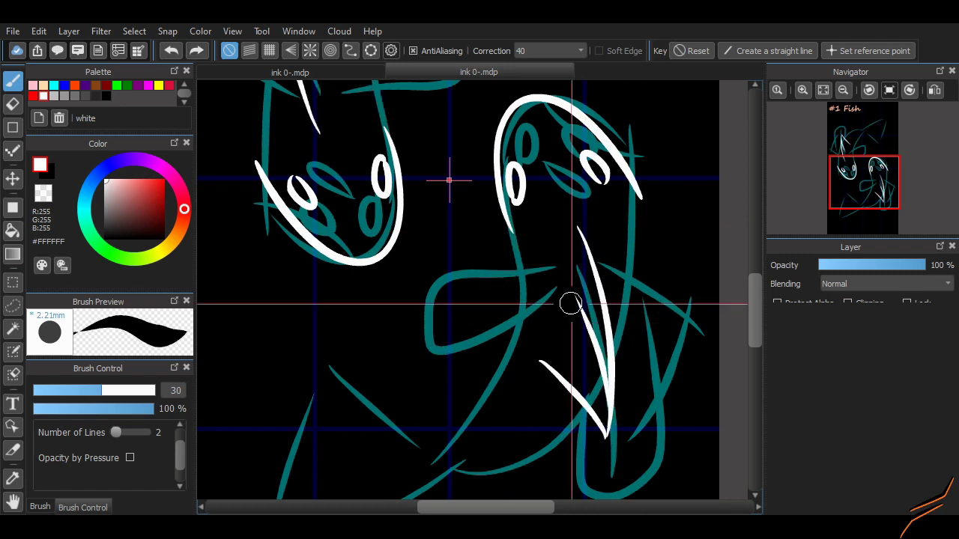
pyautogui.hotkey('ctrl', 'z')
pyautogui.moveTo(558, 367); pyautogui.dragTo(607, 440)
pyautogui.hotkey('ctrl', 'z')
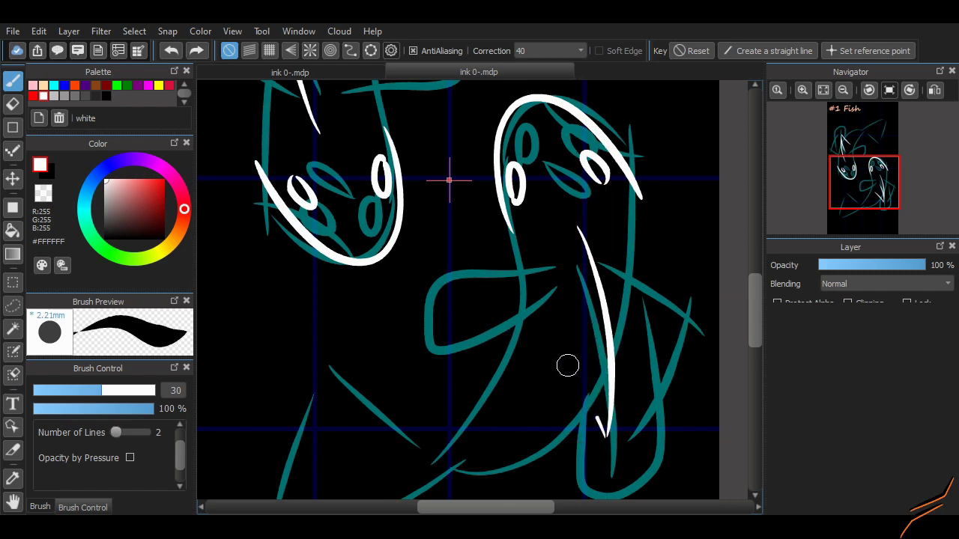
pyautogui.moveTo(567, 364); pyautogui.dragTo(607, 437)
pyautogui.moveTo(572, 338); pyautogui.dragTo(612, 409)
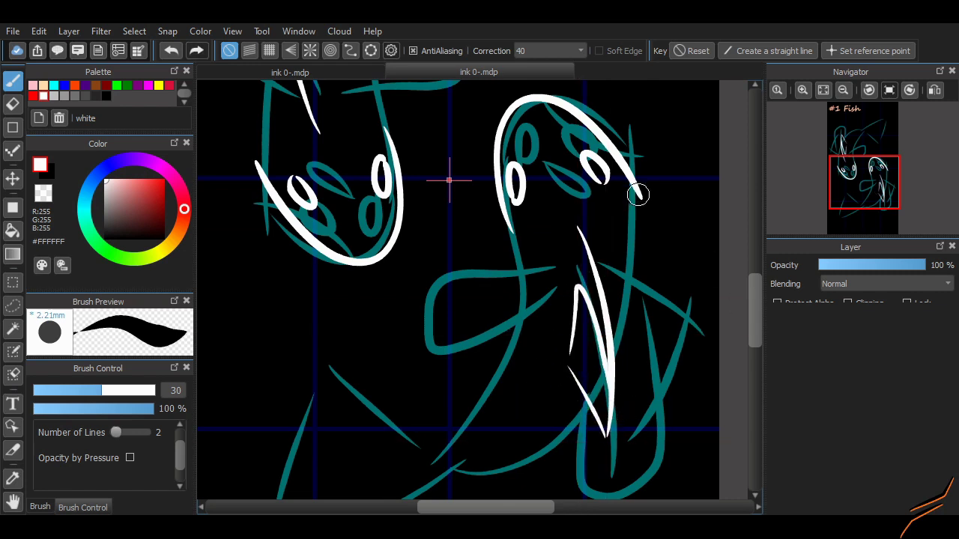
# Draw the outer side of the body in white from the edge of the head to the dorsal fin
pyautogui.hotkey('ctrl', 'z')
pyautogui.moveTo(637, 194)
pyautogui.mouseDown()
pyautogui.moveTo(636, 322)
pyautogui.moveTo(630, 298)
pyautogui.mouseUp()
pyautogui.hotkey('ctrl', 'z')
pyautogui.moveTo(637, 251); pyautogui.dragTo(616, 339)
pyautogui.hotkey('ctrl', 'z')
pyautogui.moveTo(641, 188); pyautogui.dragTo(613, 349)
# Draw the inner side of the body in white down to the tail base, and add the tail's upper edge
pyautogui.scroll(-2, 619, 164)
pyautogui.moveTo(510, 170)
pyautogui.mouseDown()
pyautogui.moveTo(436, 400)
pyautogui.moveTo(583, 346)
pyautogui.mouseUp()
pyautogui.hotkey('ctrl', 'z')
pyautogui.moveTo(427, 412); pyautogui.dragTo(579, 356)
pyautogui.hotkey('ctrl', 'z')
pyautogui.moveTo(330, 307); pyautogui.dragTo(443, 399)
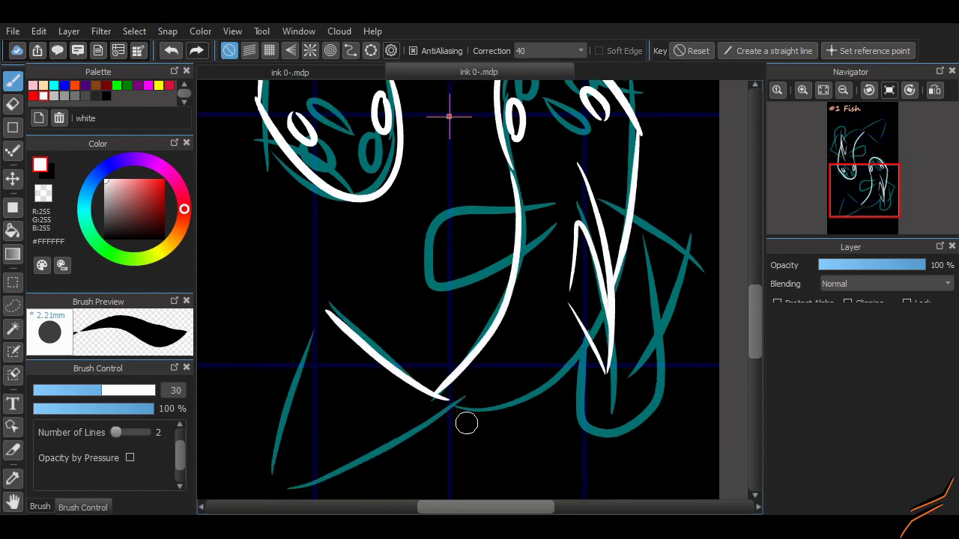
# Draw the tail's curved lower edge and the white body curve joining the tail base to the dorsal fin
pyautogui.scroll(-2, 453, 386)
pyautogui.moveTo(448, 346)
pyautogui.mouseDown()
pyautogui.moveTo(328, 434)
pyautogui.moveTo(567, 326)
pyautogui.mouseUp()
pyautogui.hotkey('ctrl', 'z')
pyautogui.hotkey('ctrl', 'z')
pyautogui.hotkey('ctrl', 'z')
pyautogui.moveTo(460, 349)
pyautogui.mouseDown()
pyautogui.moveTo(539, 330)
pyautogui.moveTo(587, 293)
pyautogui.mouseUp()
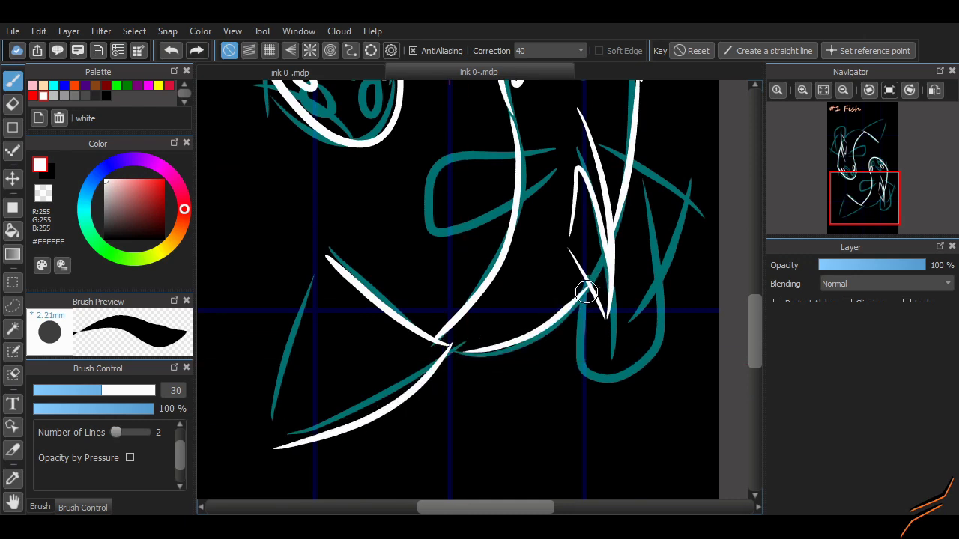
# Close the tail fin with a wavy white edge between its upper and lower tips
pyautogui.moveTo(310, 309); pyautogui.dragTo(267, 438)
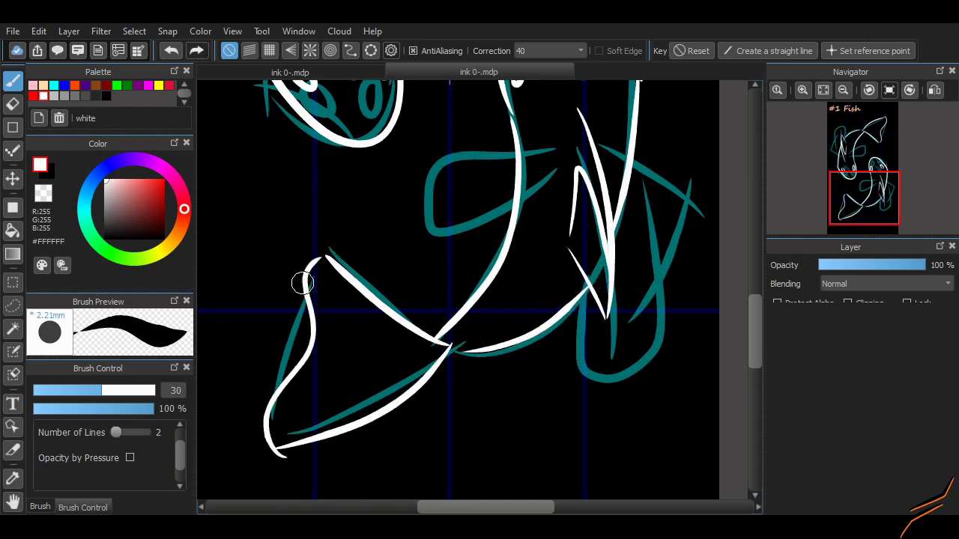
pyautogui.hotkey('ctrl', 'z')
pyautogui.moveTo(321, 260); pyautogui.dragTo(269, 421)
pyautogui.scroll(5, 741, 317)
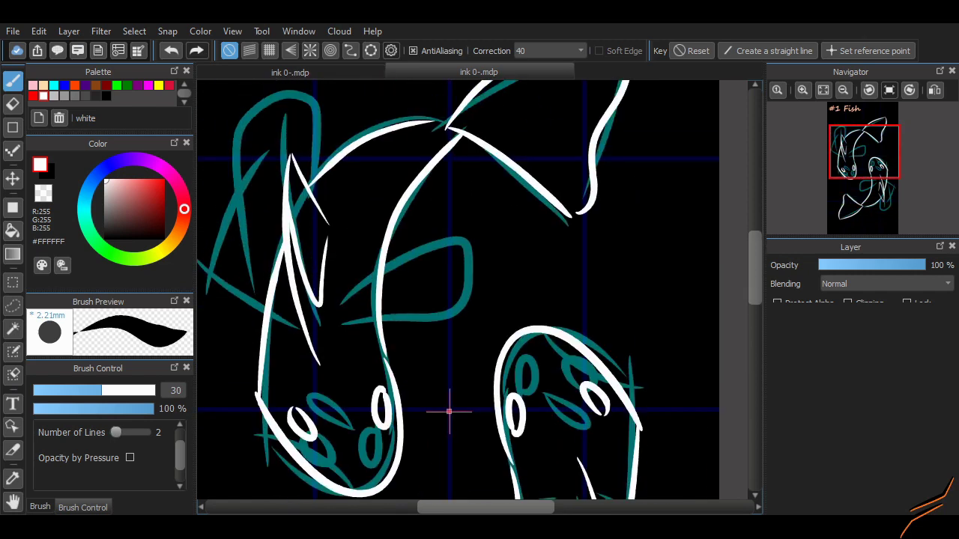
# Draw a pointed white pectoral fin with an inner line on the body's inner side, replacing the rounded attempts
pyautogui.scroll(-3, 633, 252)
pyautogui.moveTo(424, 330); pyautogui.dragTo(507, 321)
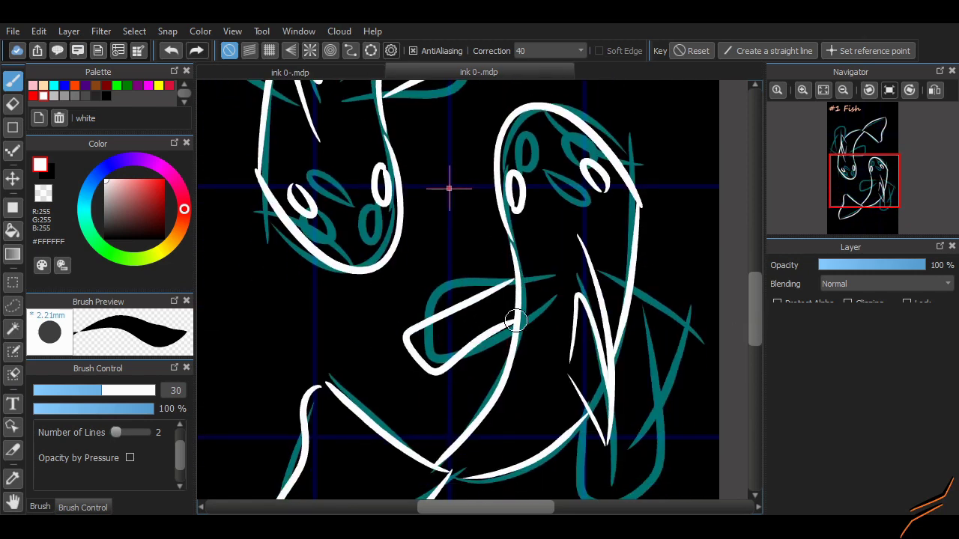
pyautogui.hotkey('ctrl', 'z')
pyautogui.moveTo(513, 281)
pyautogui.mouseDown()
pyautogui.moveTo(443, 336)
pyautogui.moveTo(520, 333)
pyautogui.moveTo(471, 332)
pyautogui.moveTo(510, 336)
pyautogui.mouseUp()
pyautogui.hotkey('ctrl', 'z')
pyautogui.moveTo(457, 334); pyautogui.dragTo(523, 304)
pyautogui.hotkey('ctrl', 'z')
pyautogui.hotkey('ctrl', 'z')
# Draw a slender pointed white fin on the outer side of the body, with short inner strokes at its base
pyautogui.moveTo(675, 328)
pyautogui.mouseDown()
pyautogui.moveTo(649, 276)
pyautogui.moveTo(694, 213)
pyautogui.moveTo(643, 335)
pyautogui.moveTo(686, 236)
pyautogui.moveTo(630, 298)
pyautogui.mouseUp()
pyautogui.hotkey('ctrl', 'z')
pyautogui.hotkey('ctrl', 'z')
pyautogui.hotkey('ctrl', 'z')
pyautogui.moveTo(670, 238); pyautogui.dragTo(617, 306)
pyautogui.hotkey('ctrl', '0')
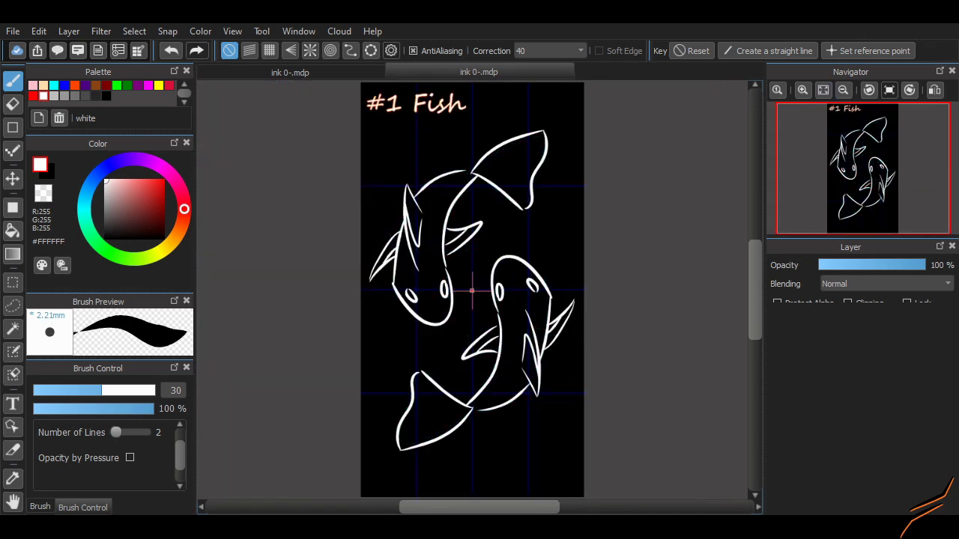
# Paint over the oval eyes in black and draw hooked white eye strokes in their place
pyautogui.scroll(4, 530, 287)
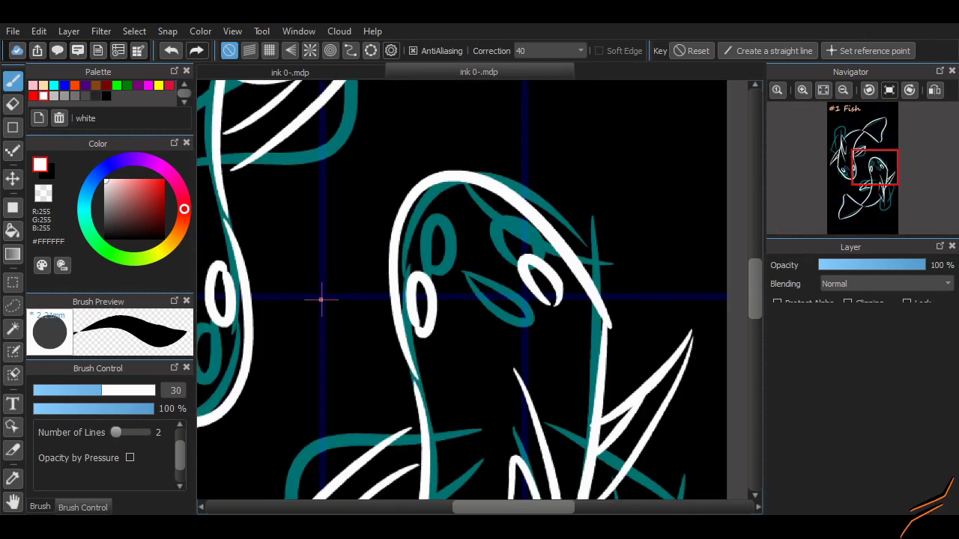
pyautogui.moveTo(467, 282)
pyautogui.mouseDown()
pyautogui.moveTo(407, 267)
pyautogui.moveTo(529, 275)
pyautogui.moveTo(548, 306)
pyautogui.moveTo(428, 285)
pyautogui.mouseUp()
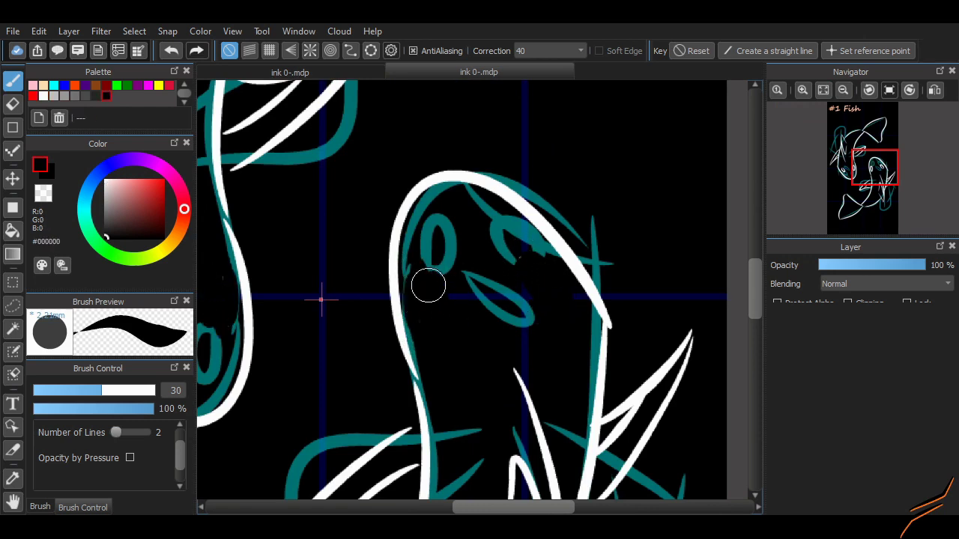
pyautogui.press('x')
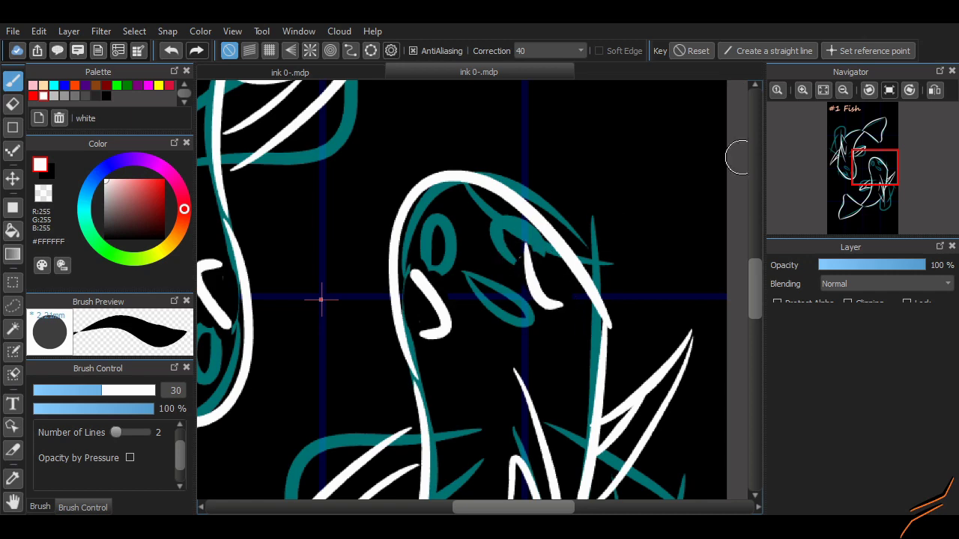
# Redraw both eyes as narrow pointed white strokes with small inner marks, replacing the hooked ones along the sides of the head
pyautogui.click(868, 89)
pyautogui.scroll(-5, 510, 340)
pyautogui.scroll(6, 509, 341)
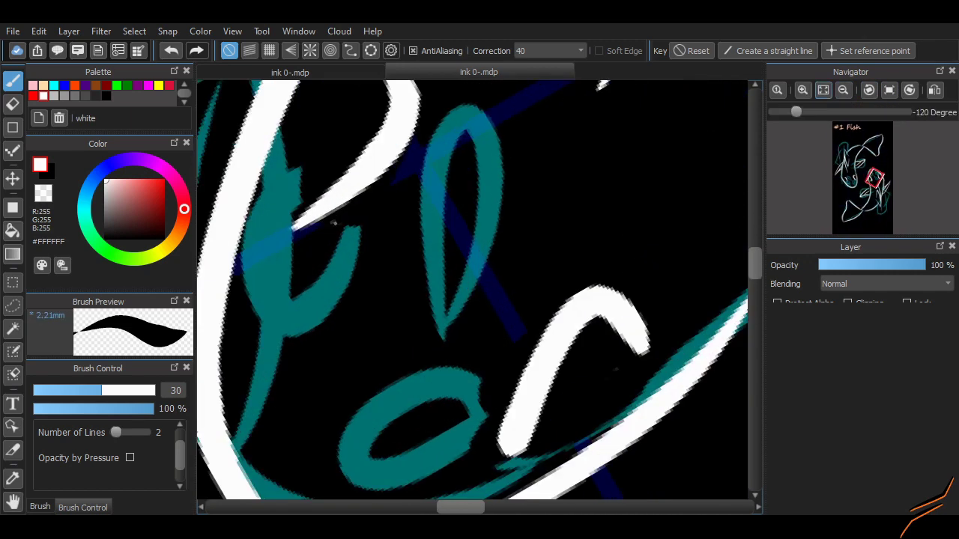
pyautogui.moveTo(498, 366); pyautogui.dragTo(554, 333)
pyautogui.hotkey('ctrl', 'z')
pyautogui.moveTo(498, 366)
pyautogui.mouseDown()
pyautogui.moveTo(555, 331)
pyautogui.moveTo(545, 354)
pyautogui.mouseUp()
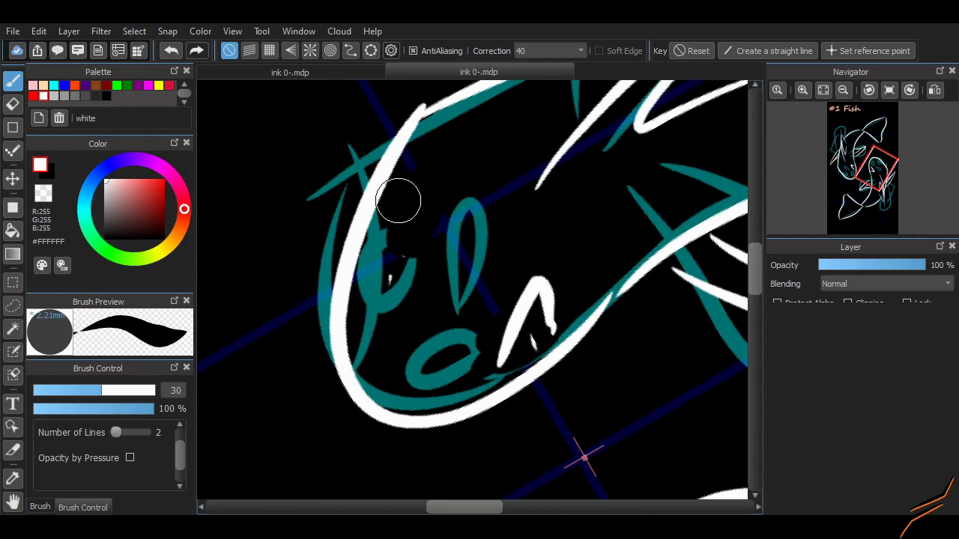
pyautogui.hotkey('ctrl', 'z')
pyautogui.moveTo(397, 201)
pyautogui.mouseDown()
pyautogui.moveTo(374, 283)
pyautogui.moveTo(388, 196)
pyautogui.mouseUp()
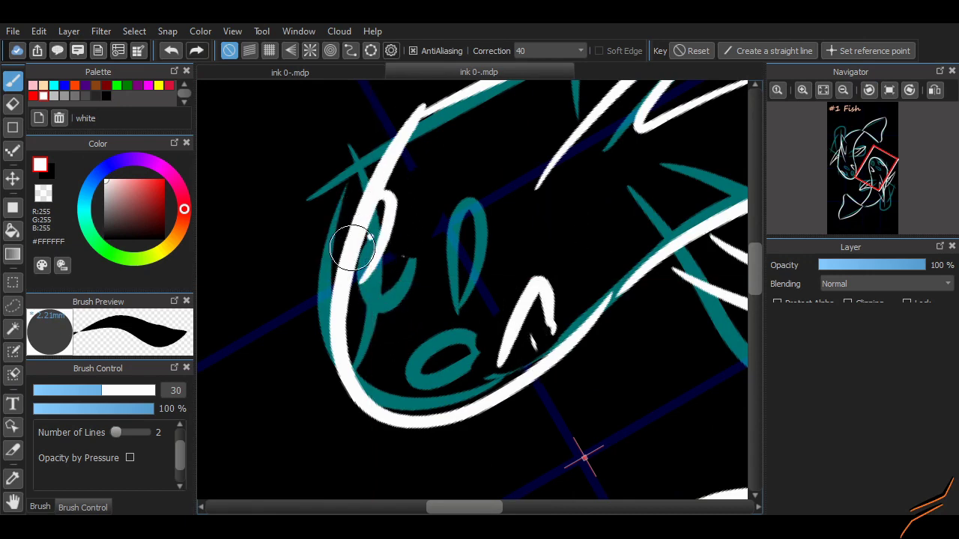
pyautogui.scroll(-5, 479, 285)
pyautogui.scroll(5, 704, 240)
pyautogui.scroll(-4, 705, 240)
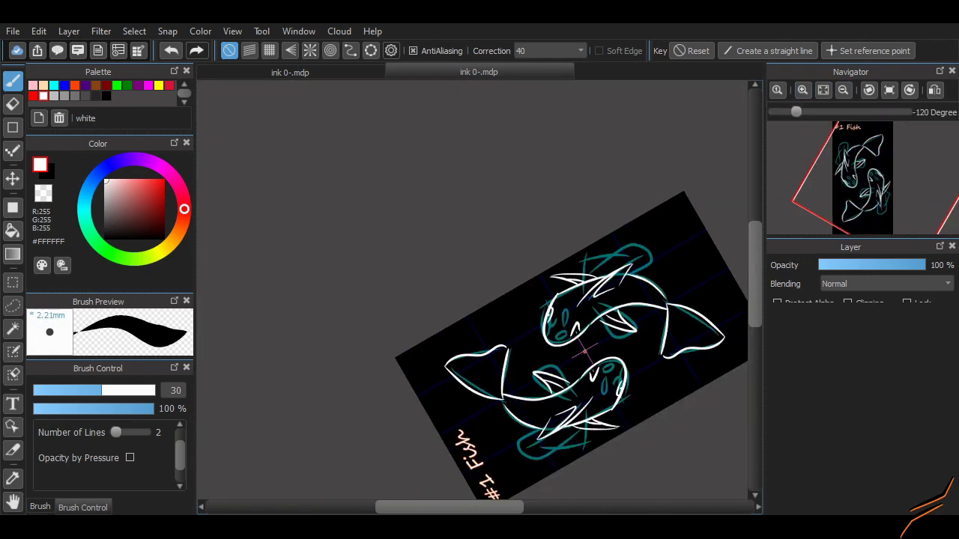
# Hide the cyan sketch and draw two short white lines running inward from the head outline at the snout
pyautogui.scroll(2, 479, 285)
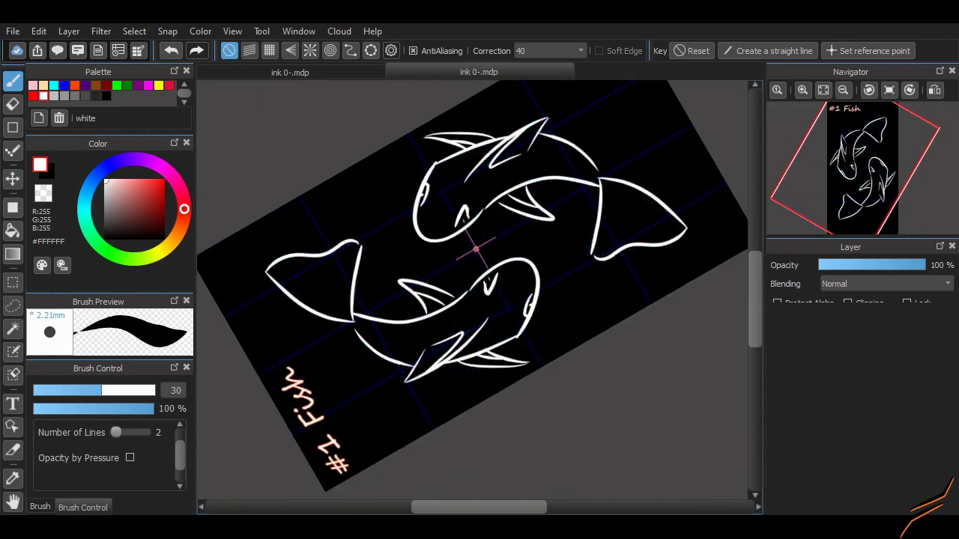
pyautogui.scroll(4, 479, 200)
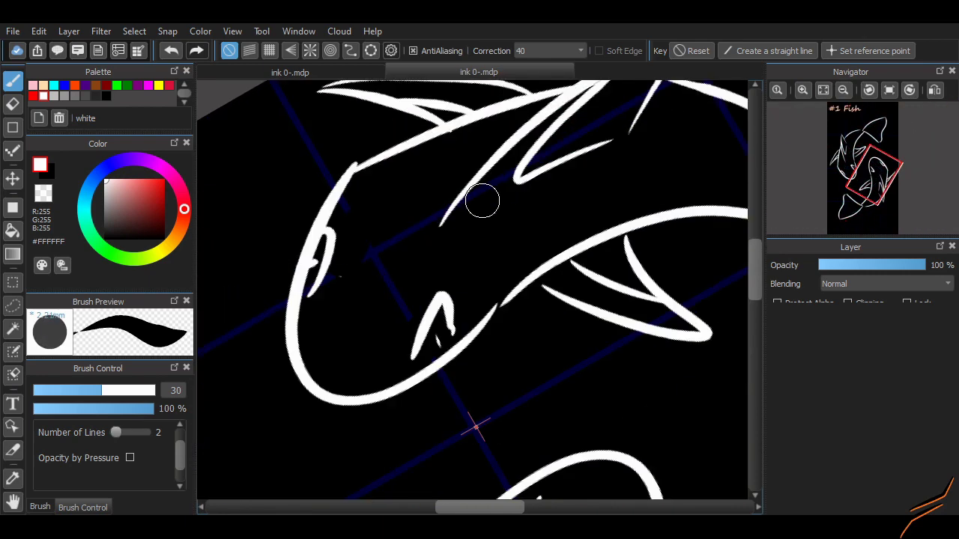
pyautogui.moveTo(338, 326); pyautogui.dragTo(303, 354)
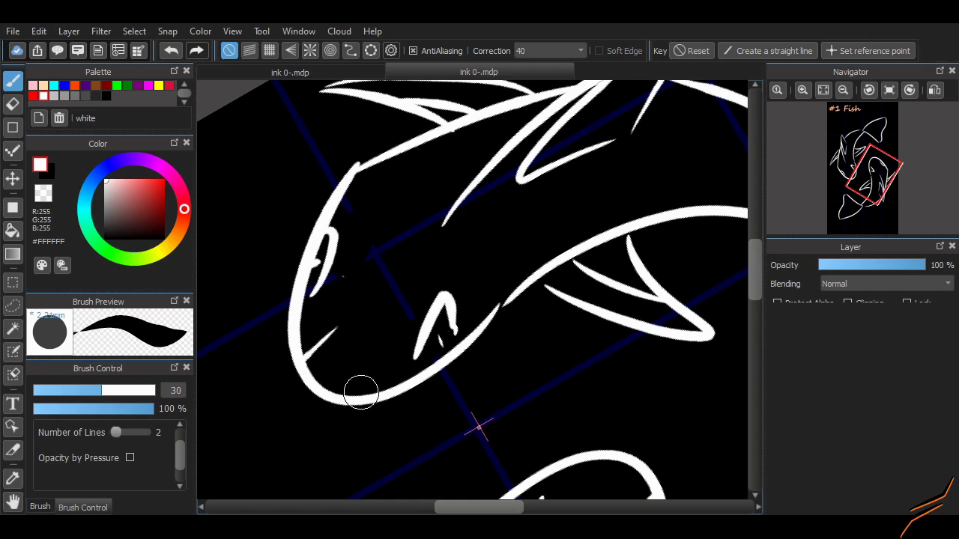
pyautogui.moveTo(360, 392); pyautogui.dragTo(361, 335)
pyautogui.hotkey('ctrl', 'z')
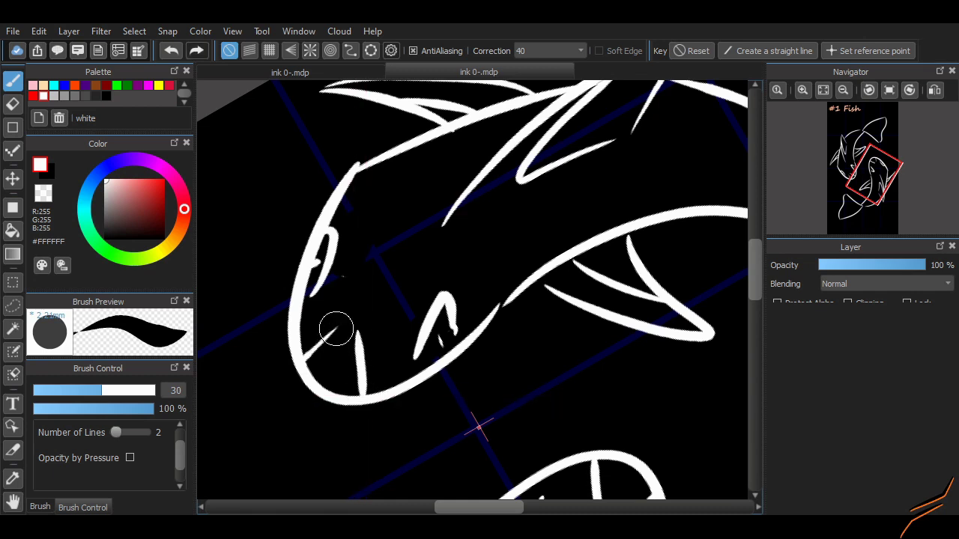
# Extend the snout lines into an angular white pattern across the middle of the head between the eyes
pyautogui.moveTo(334, 267)
pyautogui.mouseDown()
pyautogui.moveTo(359, 329)
pyautogui.moveTo(415, 290)
pyautogui.mouseUp()
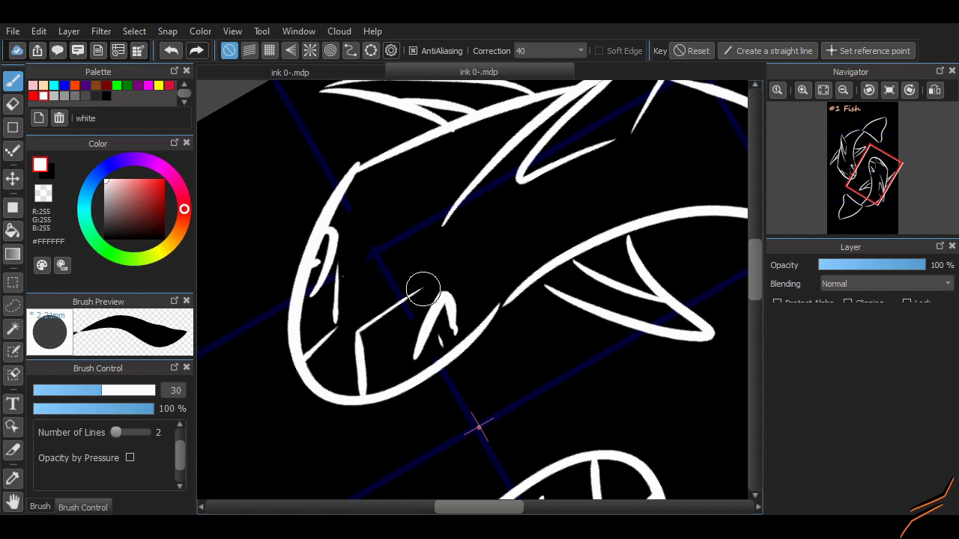
pyautogui.hotkey('ctrl', 'z')
pyautogui.hotkey('ctrl', 'z')
pyautogui.hotkey('ctrl', 'y')
pyautogui.hotkey('ctrl', 'y')
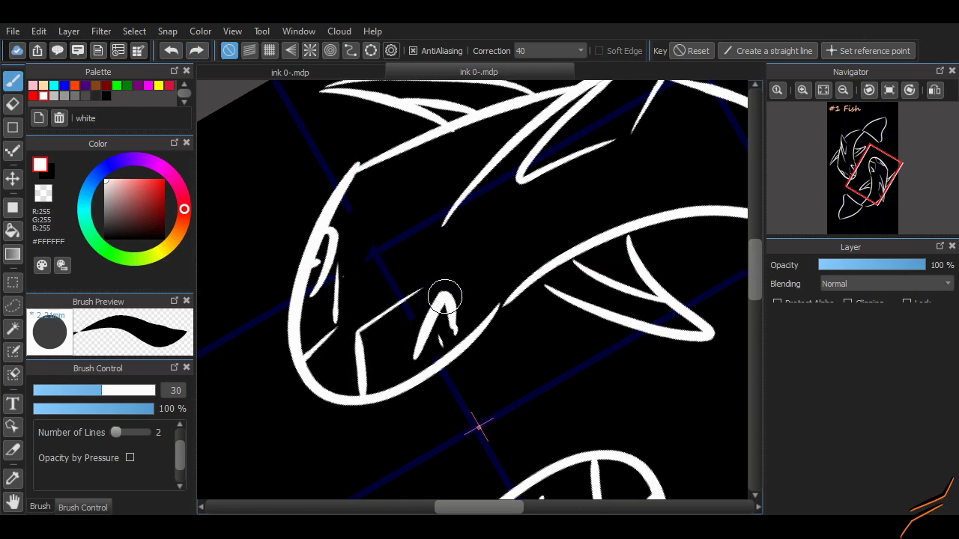
pyautogui.moveTo(343, 260); pyautogui.dragTo(427, 289)
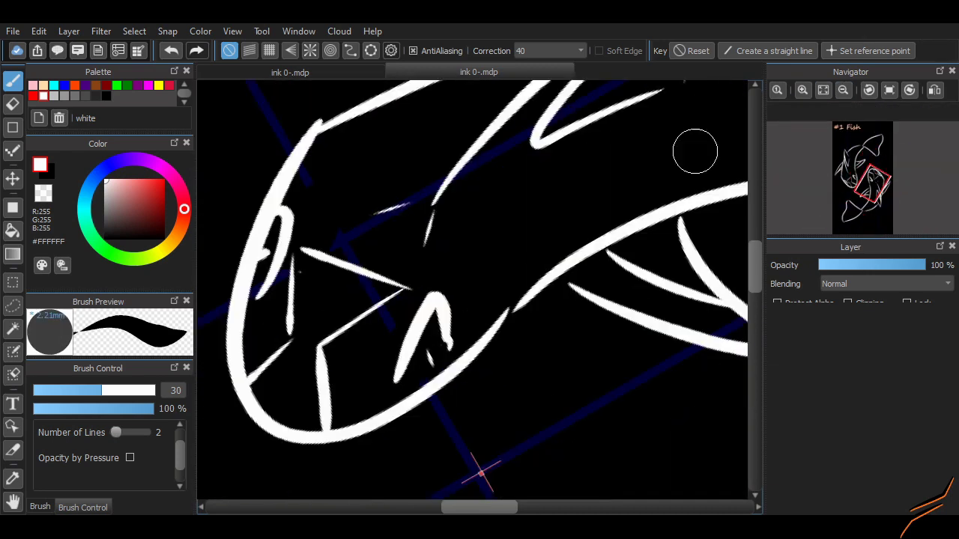
pyautogui.moveTo(430, 217)
pyautogui.mouseDown()
pyautogui.moveTo(410, 288)
pyautogui.moveTo(433, 290)
pyautogui.mouseUp()
pyautogui.hotkey('ctrl', 'z')
pyautogui.hotkey('ctrl', 'y')
pyautogui.hotkey('ctrl', '-')
pyautogui.hotkey('ctrl', 'z')
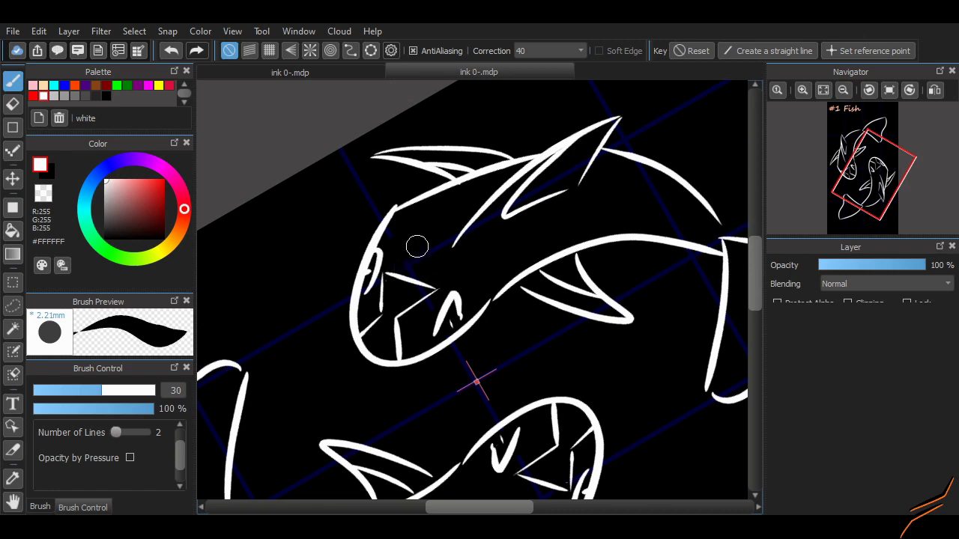
pyautogui.hotkey('ctrl', 'z')
# Draw further short angular white strokes at the back of the head and beside the outer eye, completing the faceted pattern
pyautogui.moveTo(395, 262); pyautogui.dragTo(433, 240)
pyautogui.hscroll(2, 504, 473)
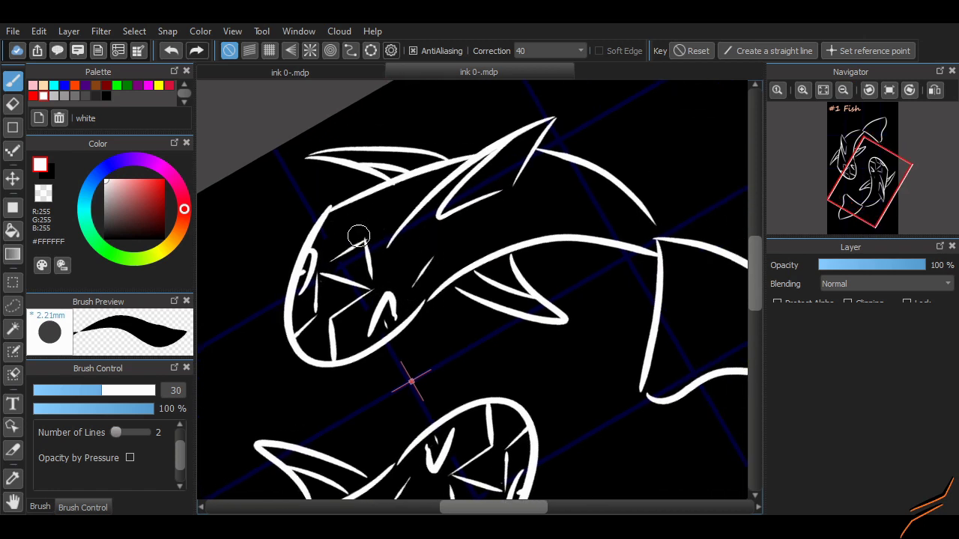
pyautogui.hotkey('ctrl', 'z')
pyautogui.moveTo(389, 278); pyautogui.dragTo(427, 251)
pyautogui.hotkey('ctrl', 'z')
pyautogui.moveTo(327, 238); pyautogui.dragTo(318, 281)
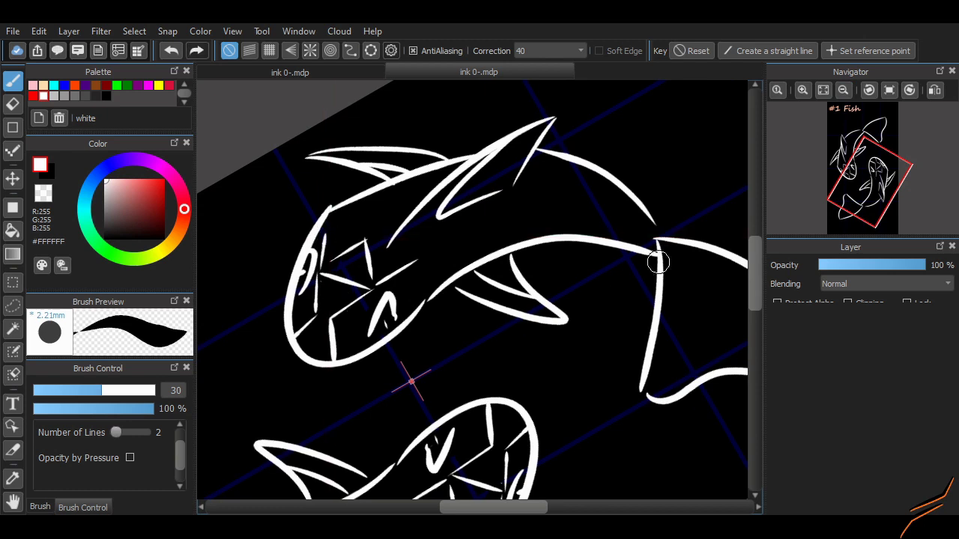
# Draw thin tapered white accent lines inside the tail fin, following its two long edges
pyautogui.hscroll(6, 534, 365)
pyautogui.moveTo(515, 280); pyautogui.dragTo(601, 344)
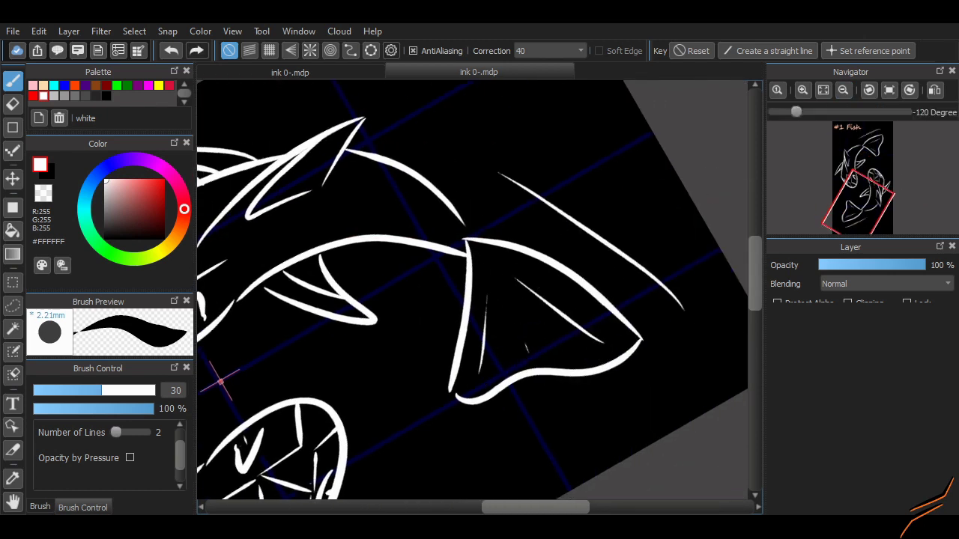
pyautogui.scroll(-3, 559, 447)
pyautogui.scroll(5, 559, 447)
pyautogui.scroll(-4, 472, 293)
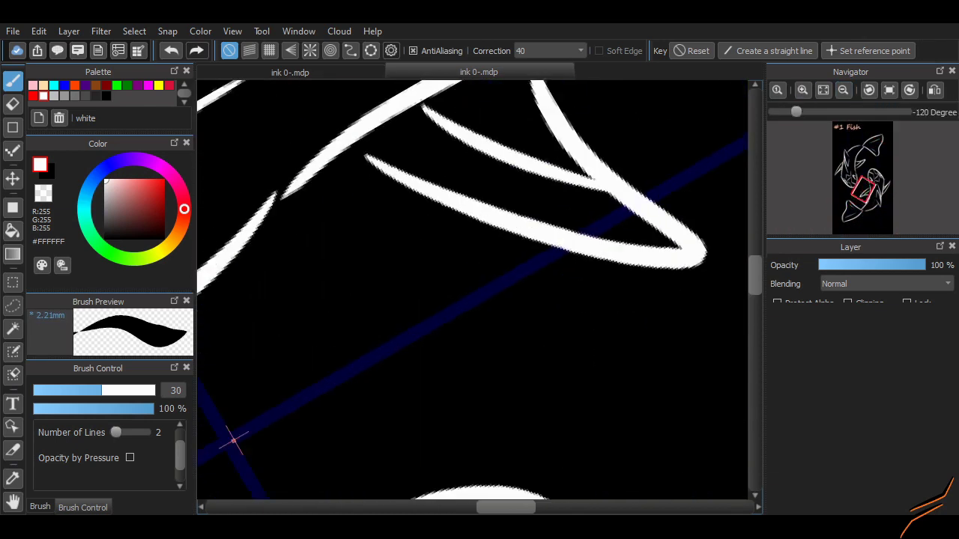
pyautogui.moveTo(360, 330); pyautogui.dragTo(454, 265)
pyautogui.scroll(2, 464, 457)
pyautogui.hotkey('ctrl', 'z')
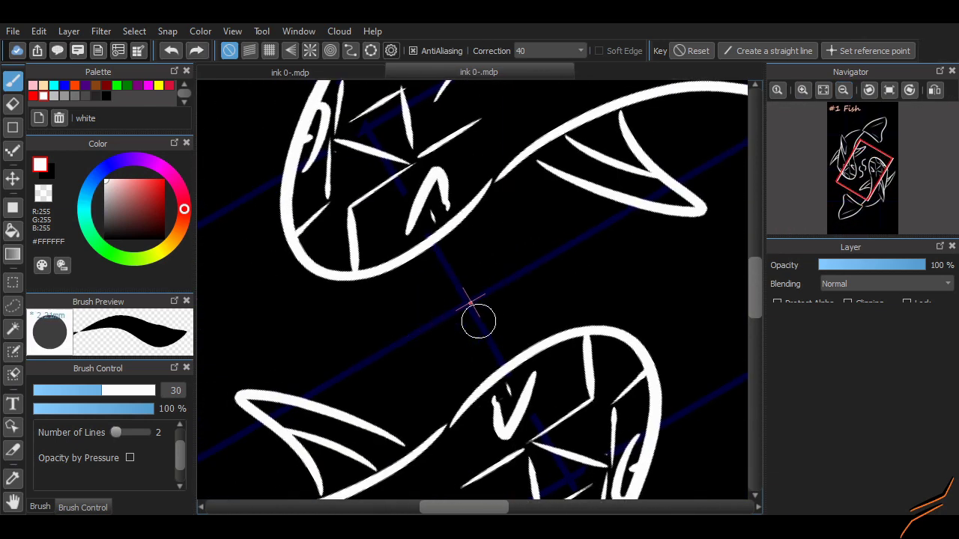
pyautogui.moveTo(524, 271); pyautogui.dragTo(488, 325)
pyautogui.hotkey('ctrl', 'z')
pyautogui.moveTo(525, 285)
pyautogui.mouseDown()
pyautogui.moveTo(488, 337)
pyautogui.moveTo(552, 308)
pyautogui.mouseUp()
pyautogui.hotkey('ctrl', 'z')
pyautogui.moveTo(486, 343); pyautogui.dragTo(551, 324)
pyautogui.hotkey('ctrl', 'z')
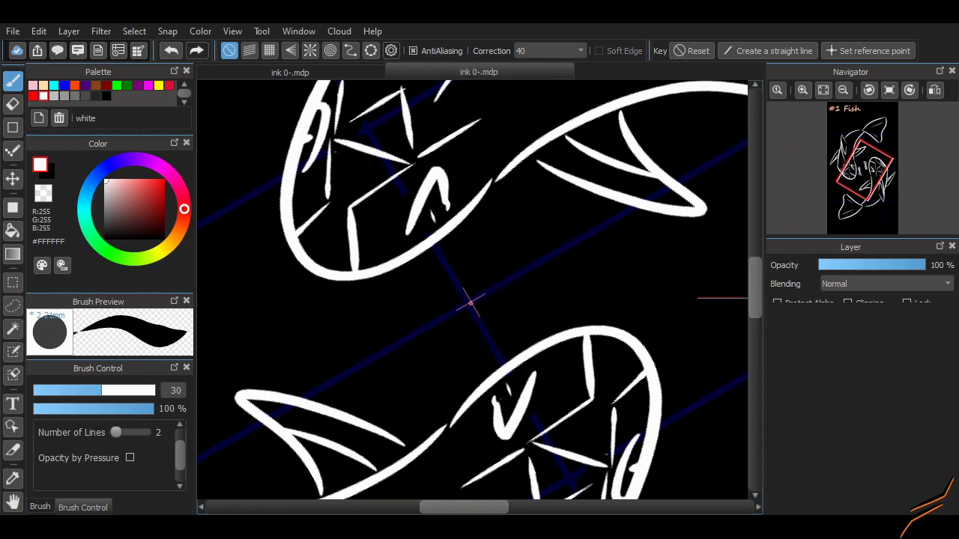
pyautogui.moveTo(609, 286); pyautogui.dragTo(635, 355)
pyautogui.hotkey('ctrl', 'z')
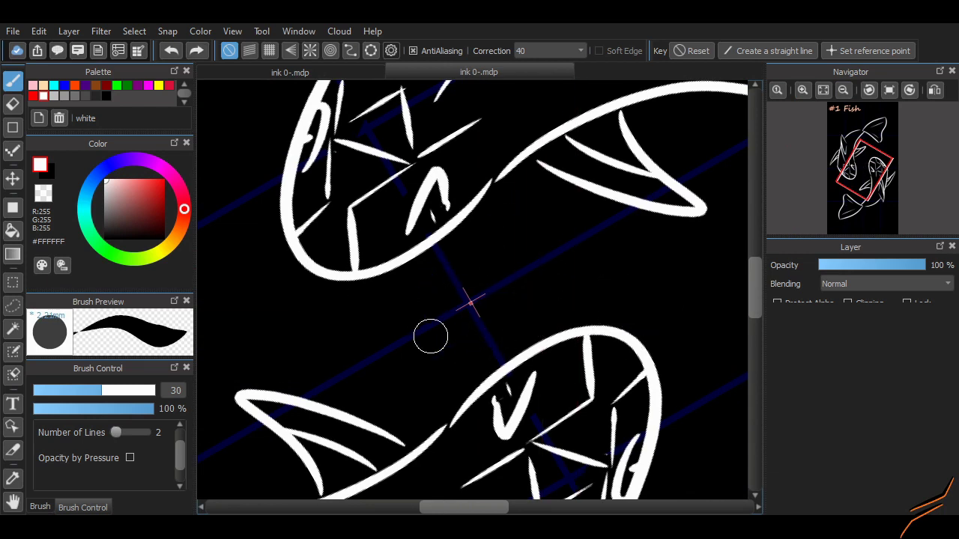
pyautogui.hotkey('ctrl', '0')
pyautogui.moveTo(517, 379)
pyautogui.mouseDown()
pyautogui.moveTo(514, 278)
pyautogui.moveTo(521, 351)
pyautogui.moveTo(509, 379)
pyautogui.mouseUp()
pyautogui.hotkey('ctrl', 'z')
pyautogui.hotkey('ctrl', 'z')
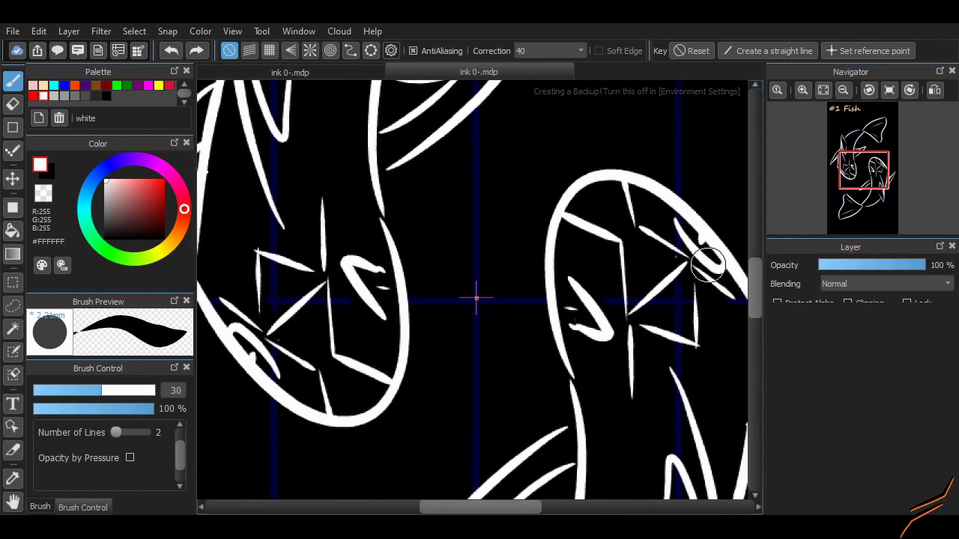
# Draw a thin white accent stroke parallel to the outer edge of the inner pectoral fin
pyautogui.moveTo(707, 263); pyautogui.dragTo(495, 352)
pyautogui.hotkey('ctrl', '0')
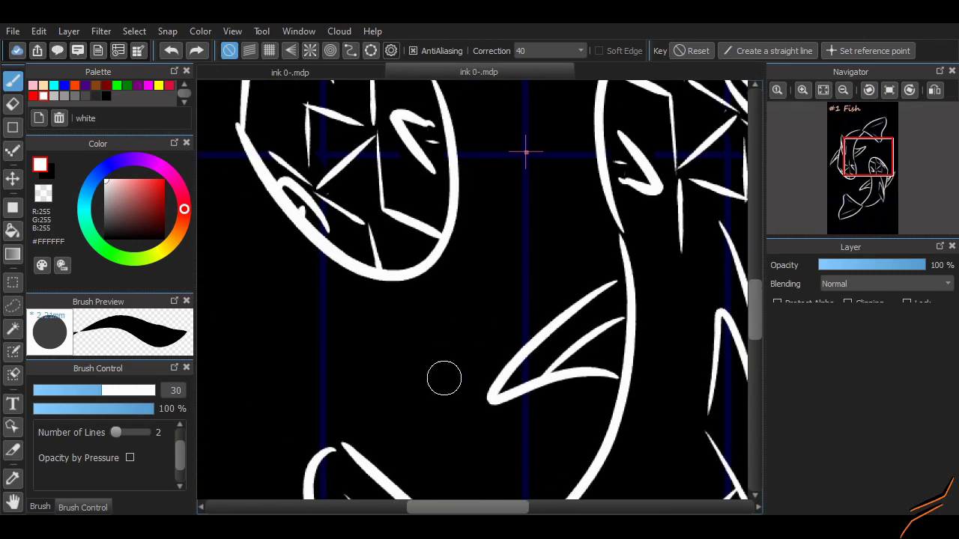
pyautogui.hscroll(5, 520, 321)
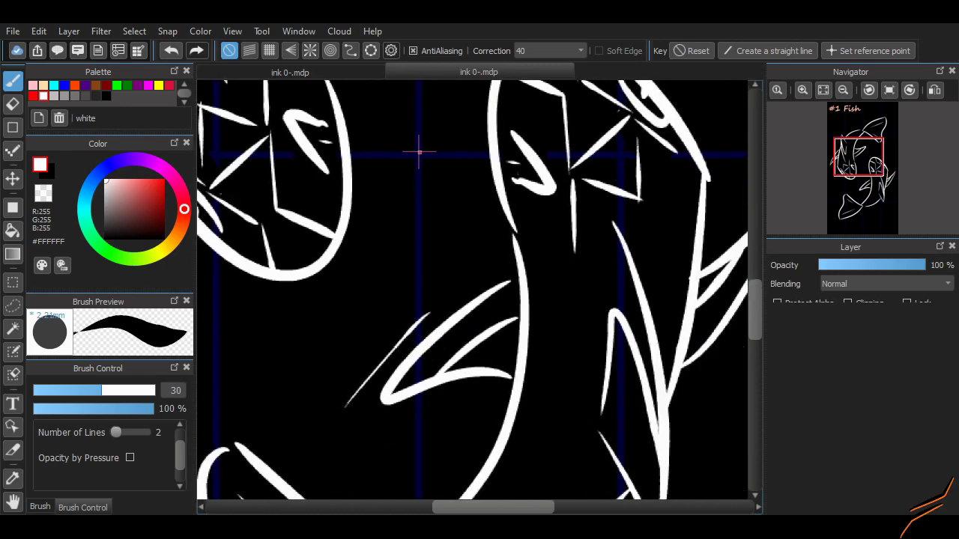
pyautogui.scroll(-4, 612, 355)
pyautogui.hscroll(-3, 612, 355)
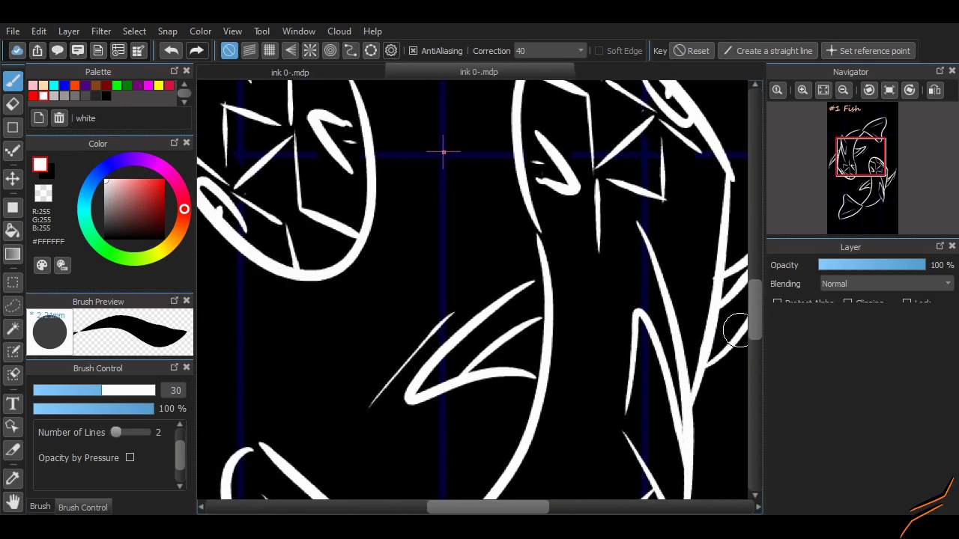
# Draw two interlocking white spirals around the symmetry center between the heads, each ending in a long tapered tail
pyautogui.scroll(-3, 731, 267)
pyautogui.hotkey('ctrl', 'y')
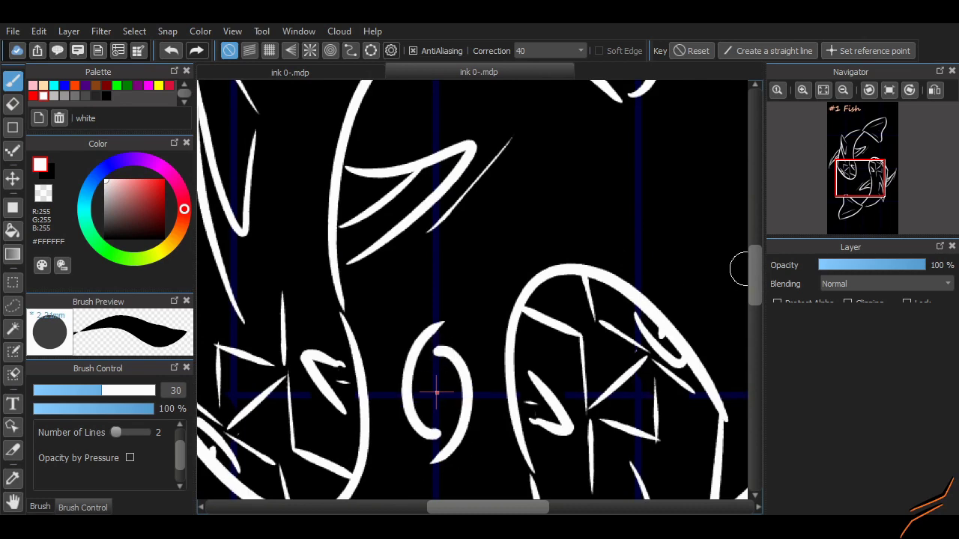
pyautogui.scroll(-3, 439, 285)
pyautogui.hotkey('ctrl', 'z')
pyautogui.hotkey('ctrl', 'y')
pyautogui.hotkey('ctrl', 'y')
pyautogui.hotkey('ctrl', 'z')
pyautogui.hotkey('ctrl', 'y')
pyautogui.hotkey('ctrl', 'z')
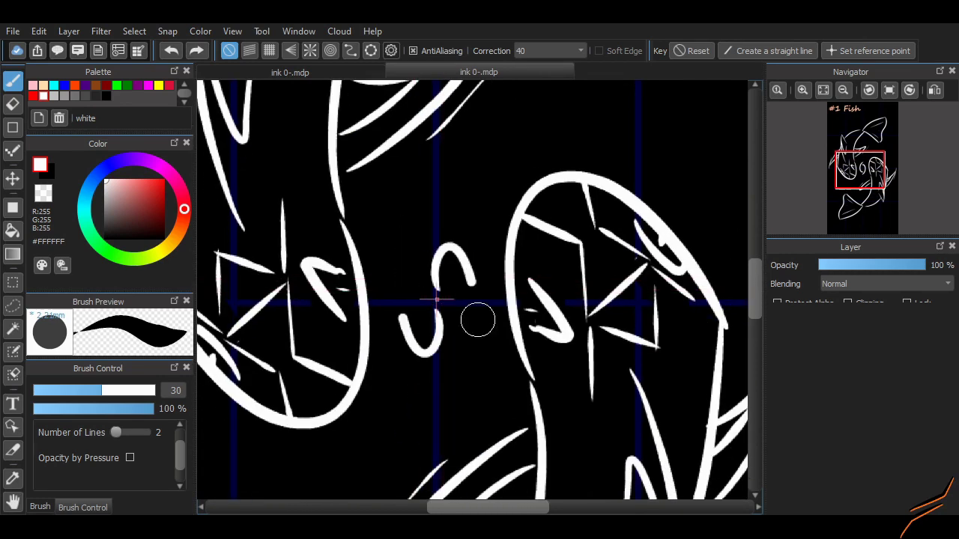
pyautogui.hotkey('ctrl', 'y')
# Examine the overall composition of the two fish and the central spirals at different zoom levels
pyautogui.scroll(-3, 616, 255)
pyautogui.scroll(1, 617, 255)
pyautogui.scroll(-1, 455, 289)
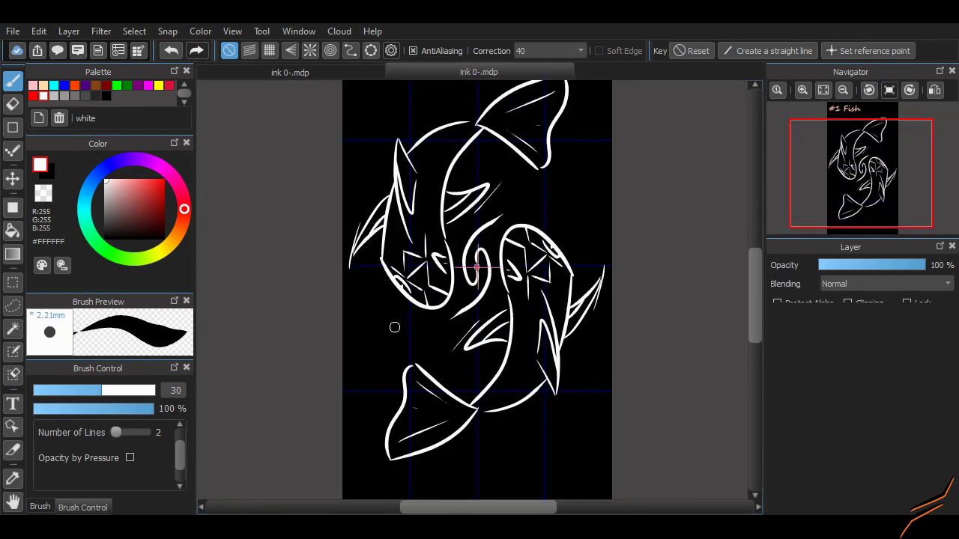
pyautogui.scroll(3, 454, 289)
pyautogui.scroll(-4, 455, 289)
pyautogui.scroll(1, 455, 289)
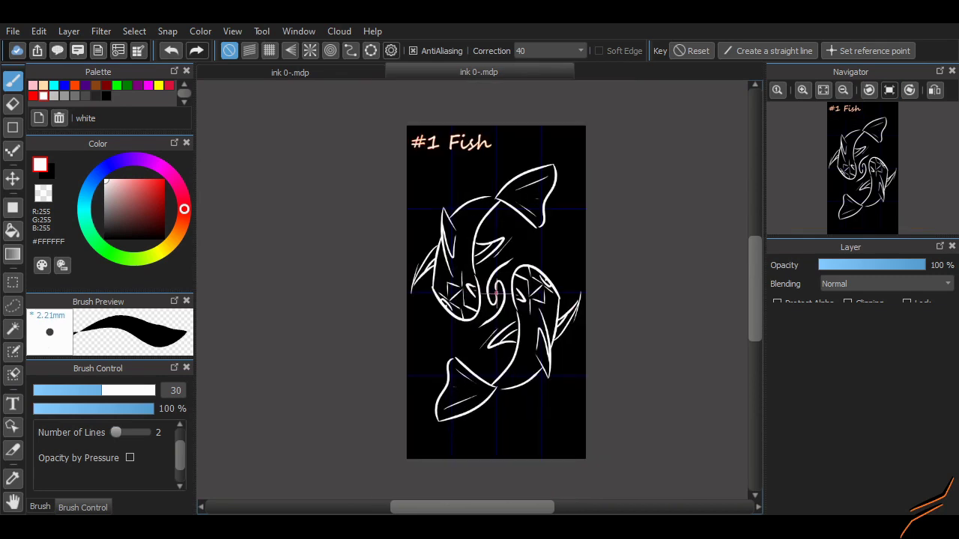
pyautogui.scroll(2, 449, 322)
pyautogui.scroll(3, 472, 360)
pyautogui.scroll(-3, 472, 360)
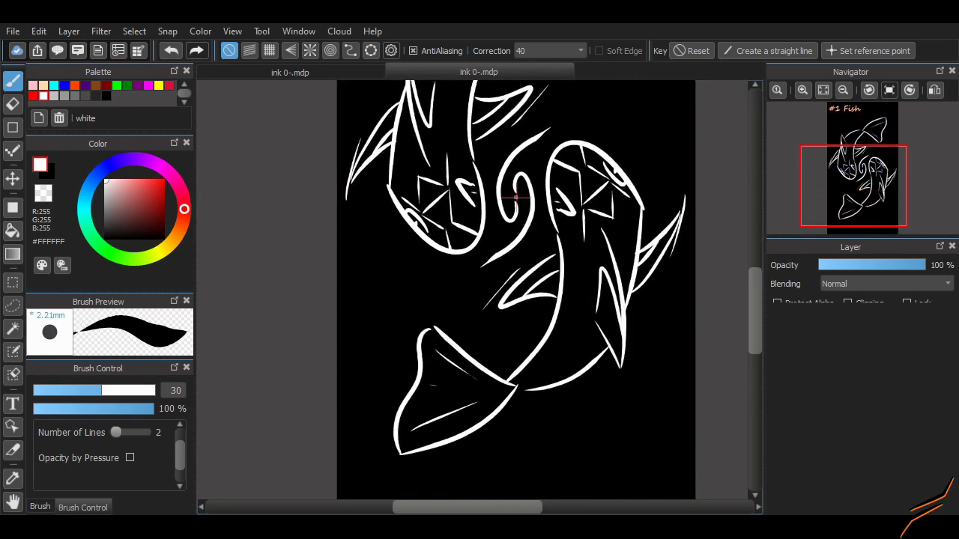
# Draw short white dashes trailing from the spiral's tail and two tiny white fish among them
pyautogui.scroll(2, 494, 404)
pyautogui.scroll(2, 495, 405)
pyautogui.hscroll(-2, 449, 489)
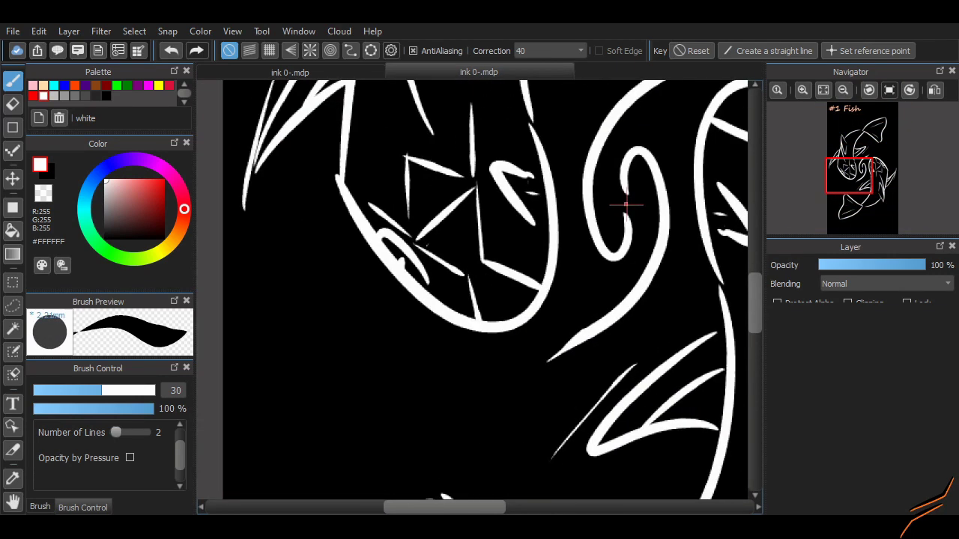
pyautogui.scroll(-3, 473, 260)
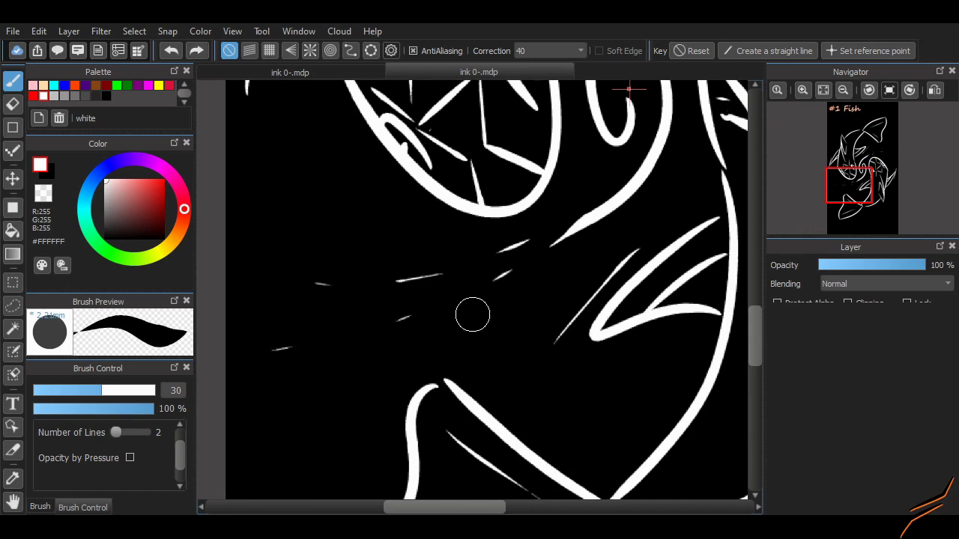
pyautogui.hotkey('ctrl', 'z')
pyautogui.moveTo(447, 328)
pyautogui.mouseDown()
pyautogui.moveTo(465, 317)
pyautogui.moveTo(470, 325)
pyautogui.mouseUp()
pyautogui.hotkey('ctrl', 'z')
pyautogui.hotkey('ctrl', 'z')
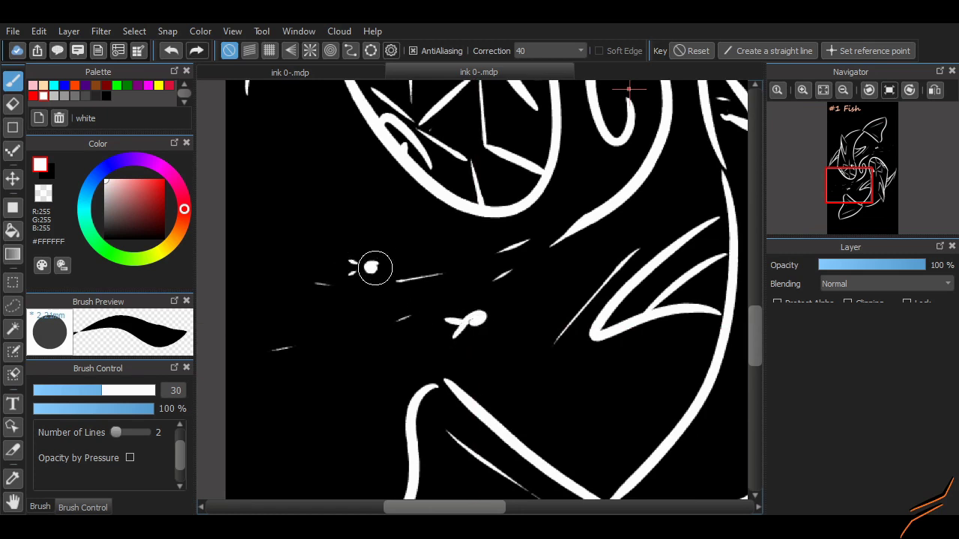
pyautogui.scroll(-2, 433, 351)
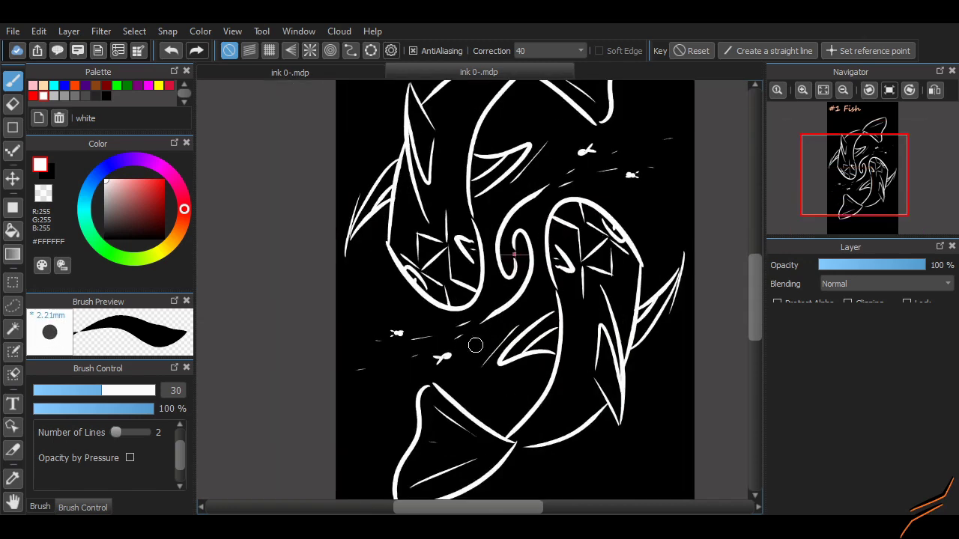
pyautogui.scroll(-2, 474, 343)
pyautogui.scroll(3, 502, 203)
pyautogui.scroll(1, 479, 180)
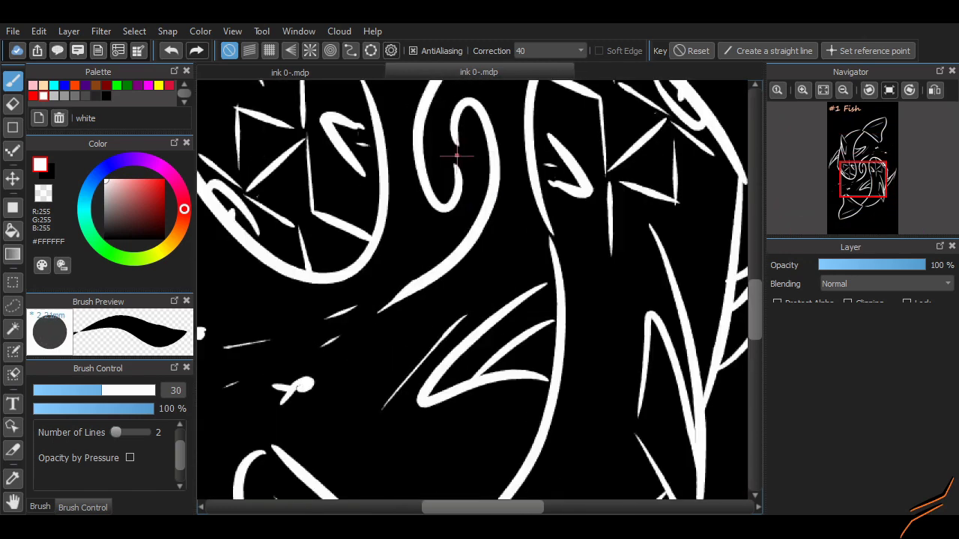
pyautogui.scroll(-3, 456, 153)
pyautogui.scroll(3, 457, 156)
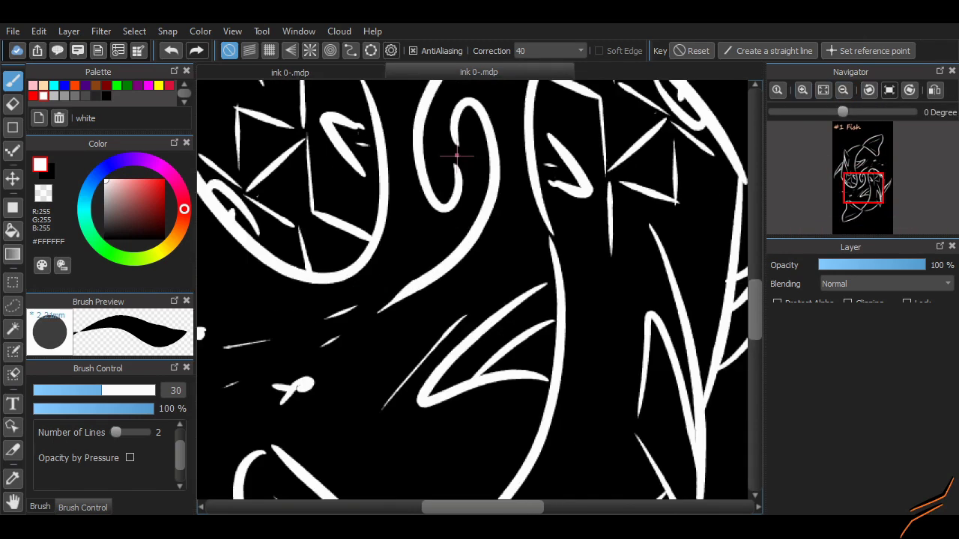
# Rotate the canvas view to -60 degrees and draw a long white curve along the fish's back, roughly parallel to its inner body edge, towards the tail base
pyautogui.moveTo(456, 156); pyautogui.dragTo(554, 168)
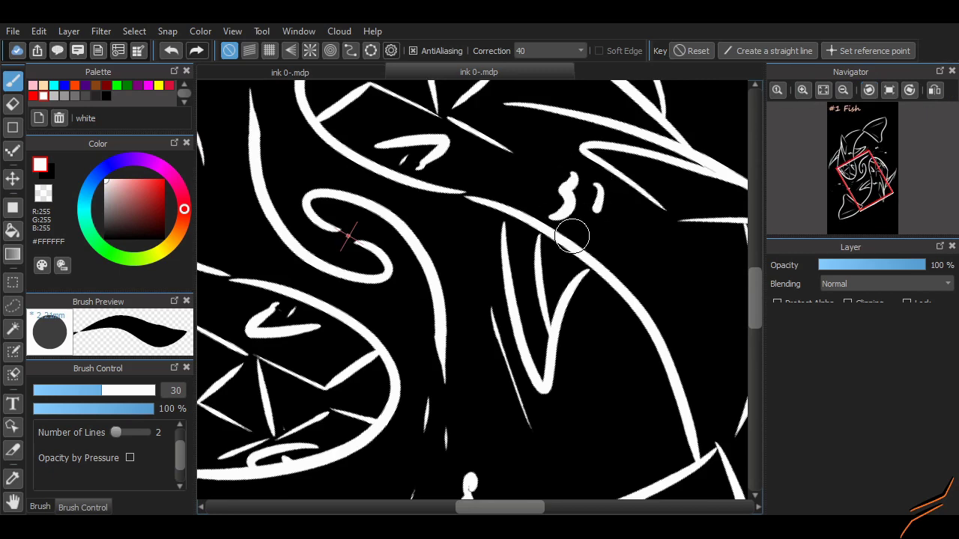
pyautogui.scroll(-2, 623, 194)
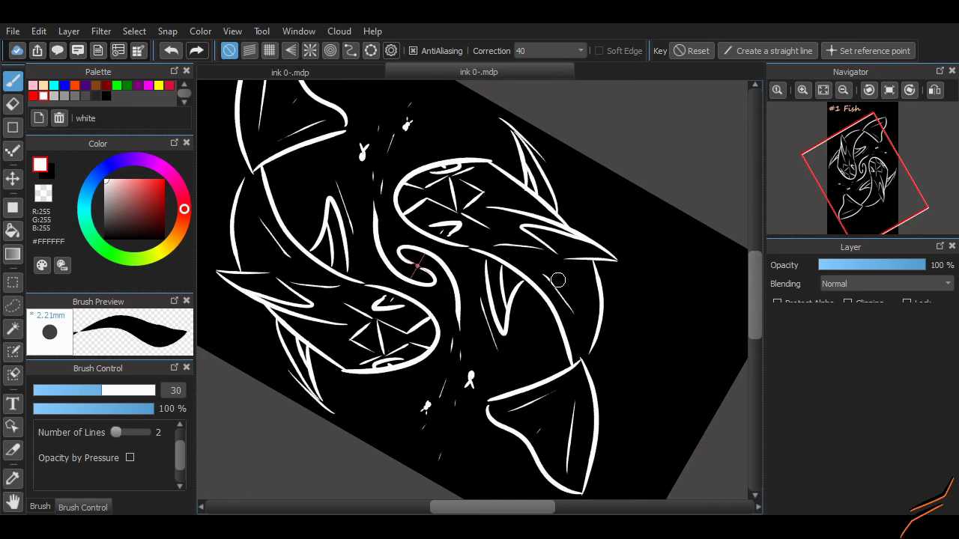
pyautogui.hotkey('ctrl', 'z')
pyautogui.moveTo(573, 296); pyautogui.dragTo(579, 330)
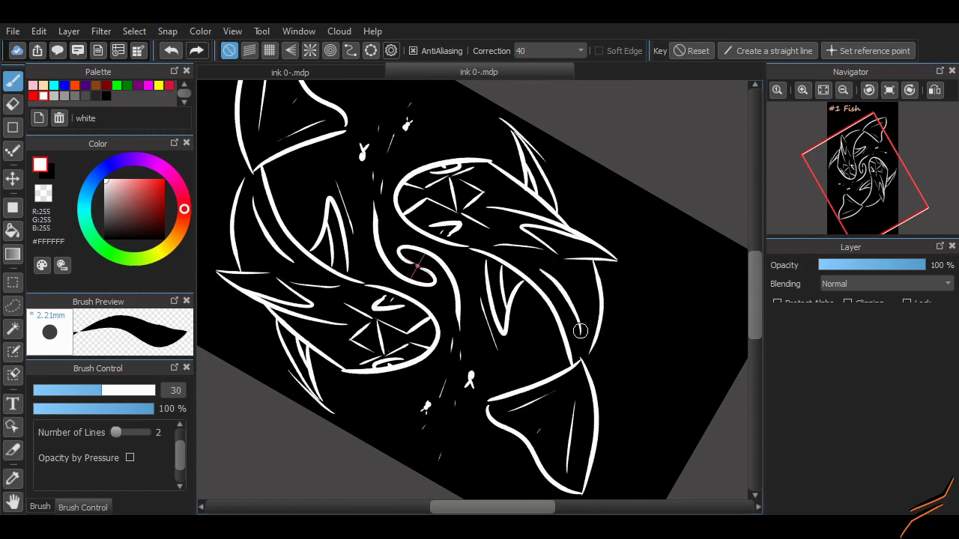
pyautogui.hotkey('ctrl', 'z')
pyautogui.hotkey('ctrl', 'y')
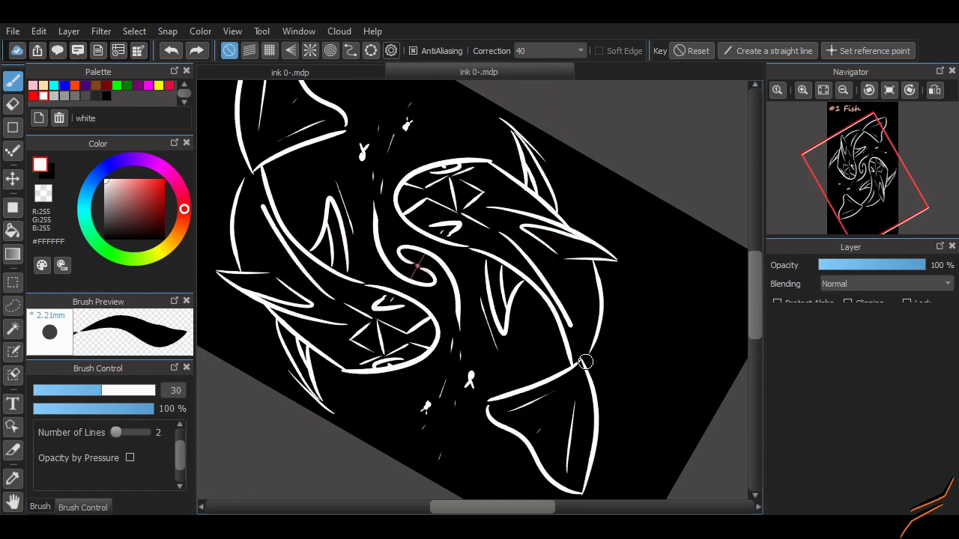
pyautogui.hotkey('ctrl', 'z')
pyautogui.moveTo(495, 226)
pyautogui.mouseDown()
pyautogui.moveTo(546, 259)
pyautogui.moveTo(574, 317)
pyautogui.moveTo(581, 376)
pyautogui.moveTo(573, 319)
pyautogui.moveTo(501, 230)
pyautogui.moveTo(574, 294)
pyautogui.moveTo(581, 367)
pyautogui.mouseUp()
pyautogui.hotkey('ctrl', 'z')
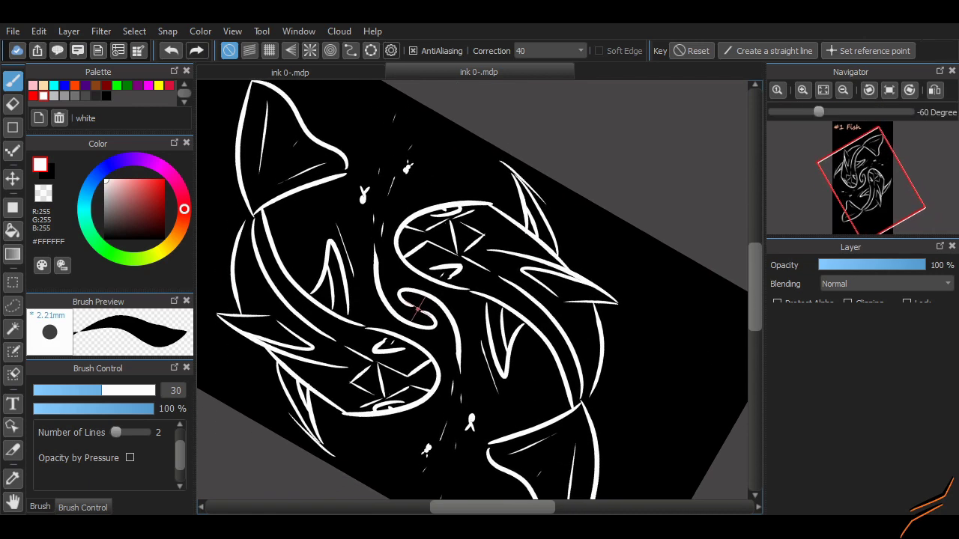
# Reset the canvas rotation and examine the whole composition of the two fish and the title
pyautogui.click(869, 90)
pyautogui.click(823, 90)
pyautogui.scroll(2, 704, 295)
pyautogui.moveTo(755, 309); pyautogui.dragTo(754, 264)
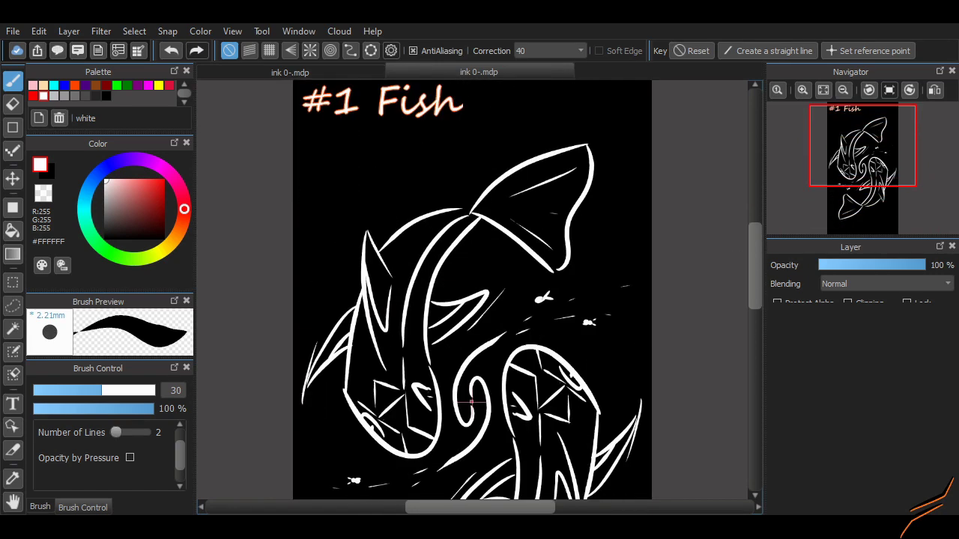
pyautogui.scroll(-1, 480, 396)
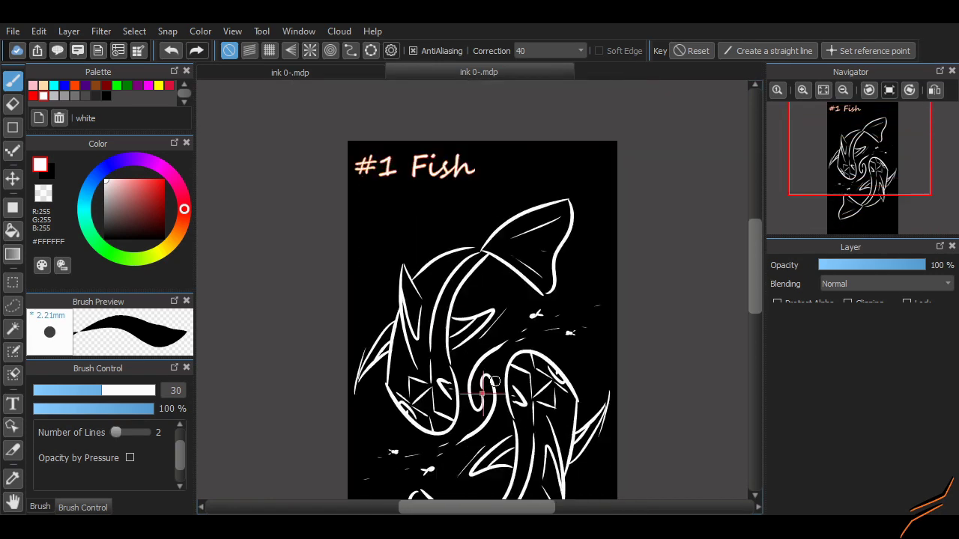
pyautogui.scroll(1, 490, 389)
pyautogui.scroll(-1, 488, 377)
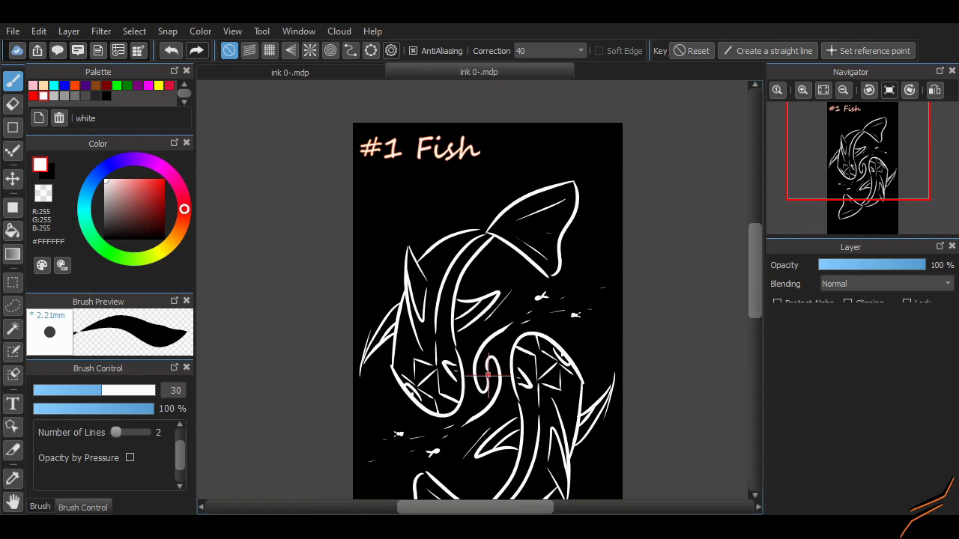
pyautogui.scroll(-1, 488, 375)
pyautogui.scroll(1, 488, 375)
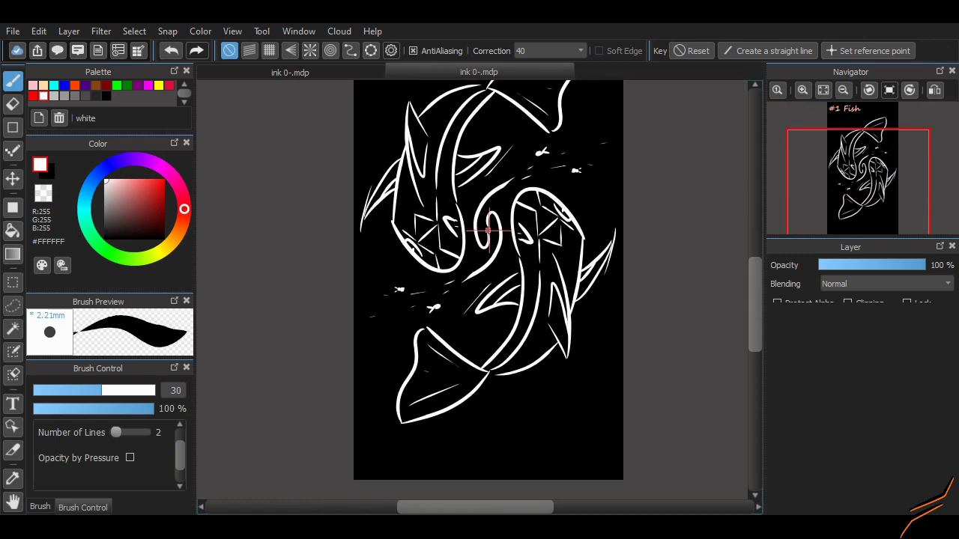
# Pick pure red (#FF0000) and draw a curved border line beneath the "#1 Fish" title, rising to the canvas edge after the last letter
pyautogui.keyDown('alt'); pyautogui.click(488, 231); pyautogui.keyUp('alt')
pyautogui.scroll(-1, 480, 123)
pyautogui.scroll(1, 479, 113)
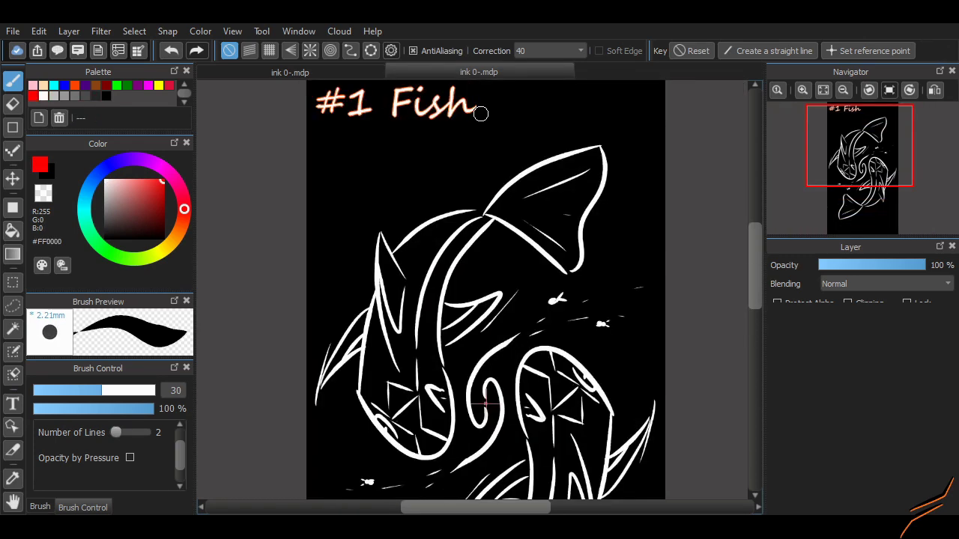
pyautogui.scroll(1, 503, 231)
pyautogui.moveTo(492, 170); pyautogui.dragTo(524, 118)
pyautogui.scroll(-1, 715, 236)
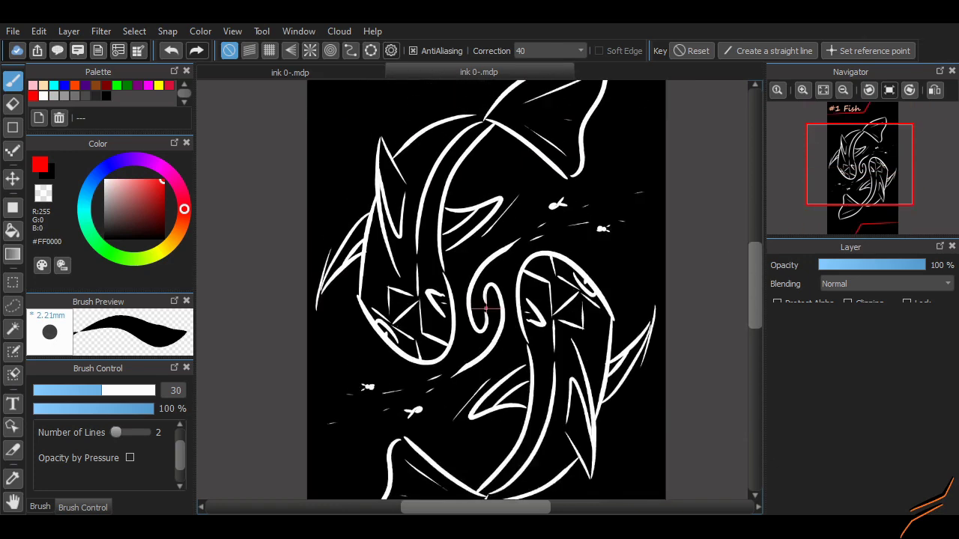
pyautogui.scroll(1, 714, 236)
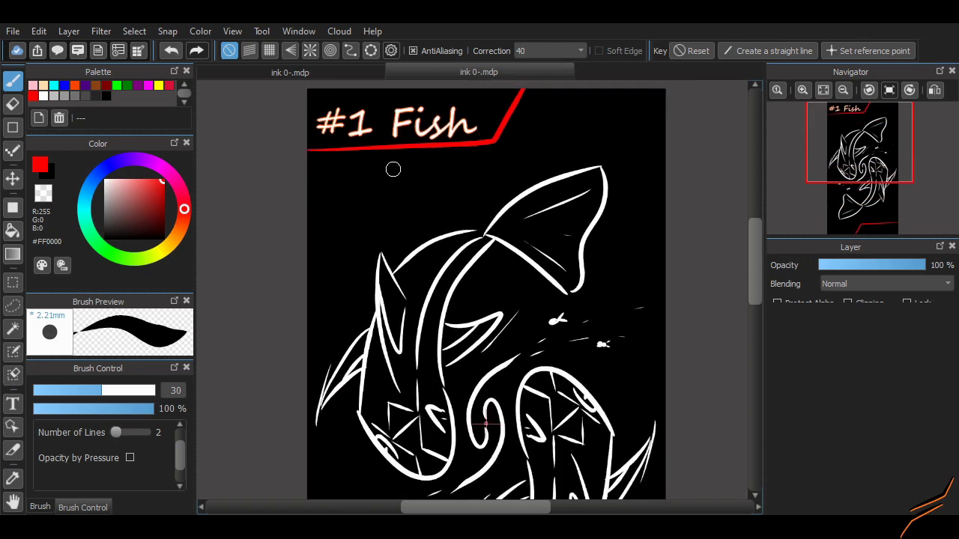
pyautogui.hotkey('ctrl', 'z')
pyautogui.hotkey('ctrl', 'y')
pyautogui.scroll(-1, 556, 344)
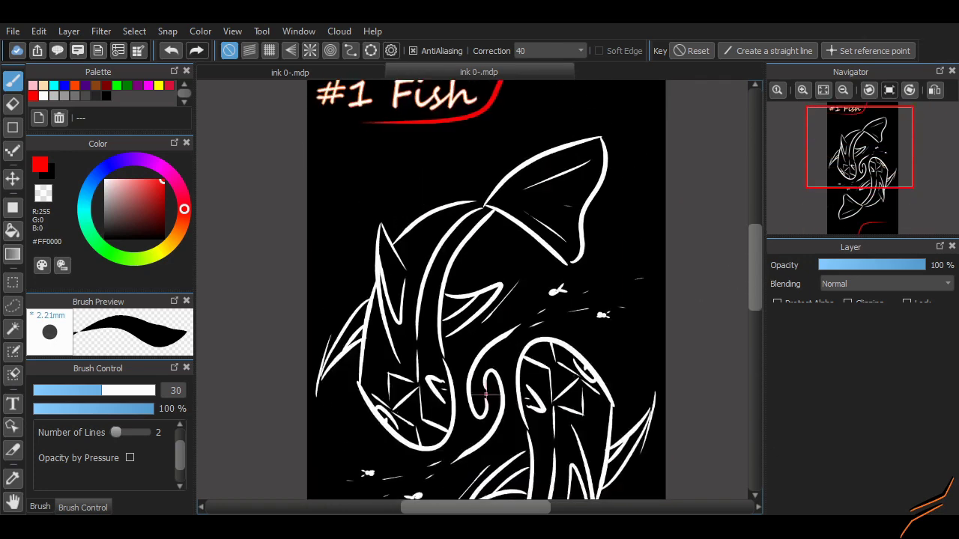
# Draw a thin red arc across the canvas corner beyond the tail fin, starting beside the title border
pyautogui.scroll(-1, 555, 343)
pyautogui.moveTo(555, 344); pyautogui.dragTo(541, 461)
pyautogui.hotkey('ctrl', 'z')
pyautogui.moveTo(514, 187)
pyautogui.mouseDown()
pyautogui.moveTo(566, 220)
pyautogui.moveTo(560, 390)
pyautogui.mouseUp()
pyautogui.hotkey('ctrl', 'z')
pyautogui.hotkey('ctrl', 'z')
pyautogui.moveTo(490, 186); pyautogui.dragTo(586, 258)
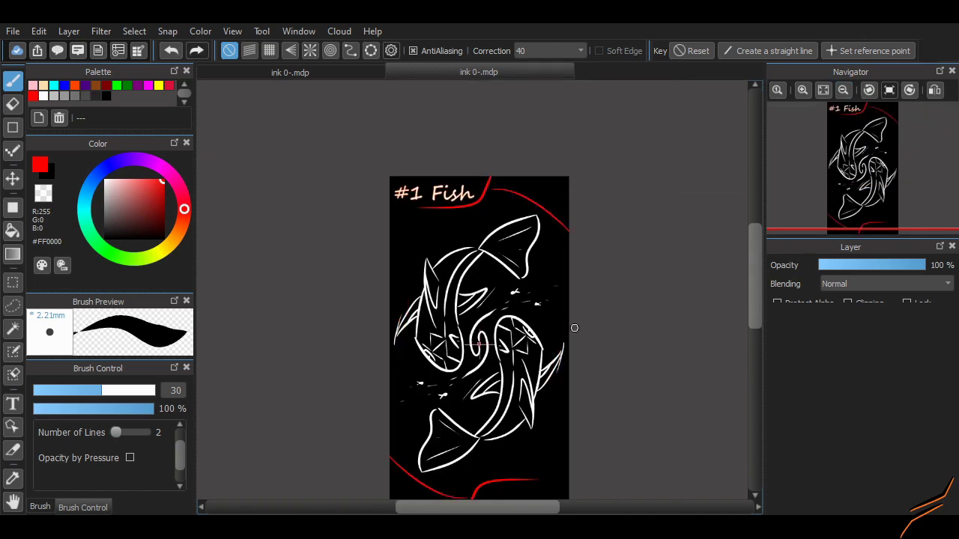
# Draw three short red spokes running from the corner arc outward to the canvas edges
pyautogui.scroll(3, 544, 196)
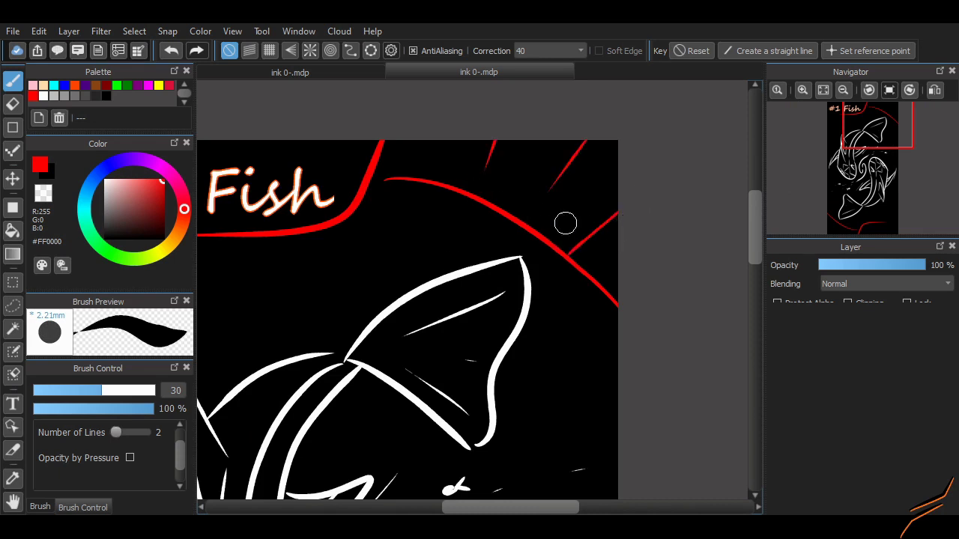
pyautogui.hotkey('ctrl', 'z')
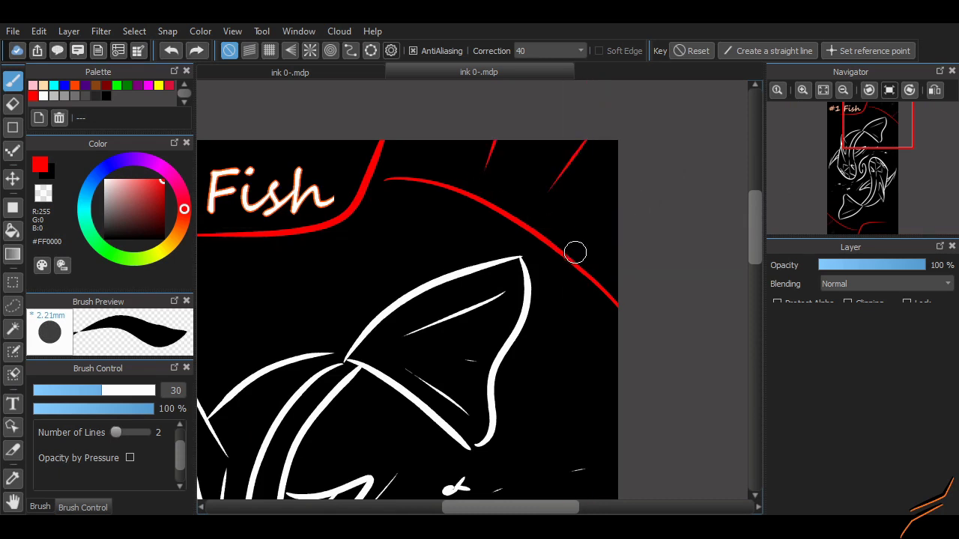
pyautogui.moveTo(463, 188); pyautogui.dragTo(478, 136)
pyautogui.moveTo(520, 221); pyautogui.dragTo(559, 138)
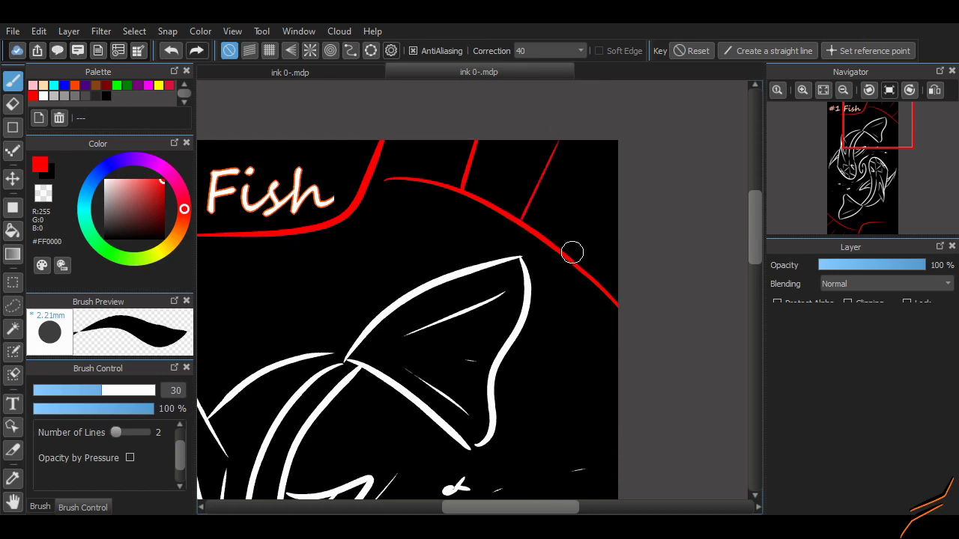
pyautogui.hotkey('ctrl', 'z')
pyautogui.moveTo(582, 242); pyautogui.dragTo(619, 195)
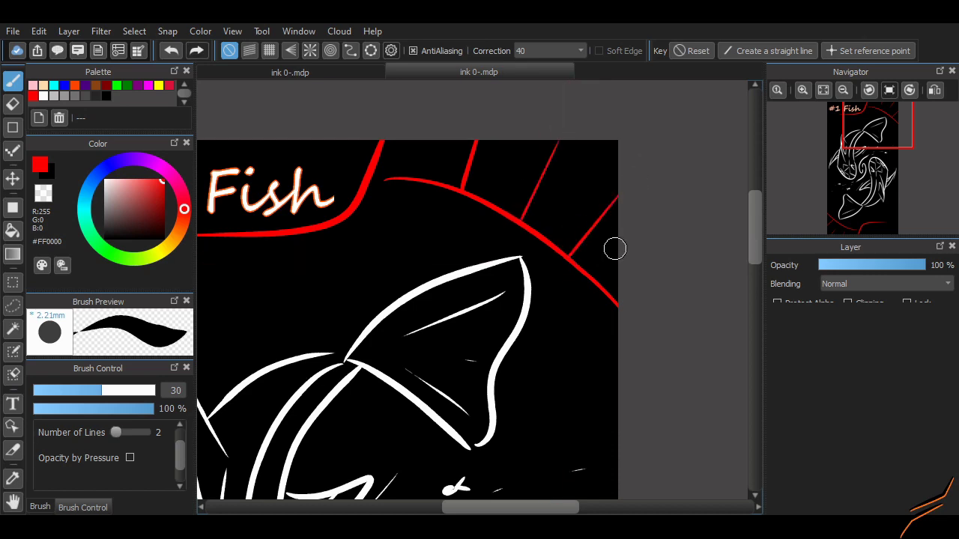
# Extend the red border line beneath the title to the side edge of the canvas
pyautogui.scroll(-3, 614, 248)
pyautogui.scroll(2, 507, 232)
pyautogui.scroll(-2, 507, 232)
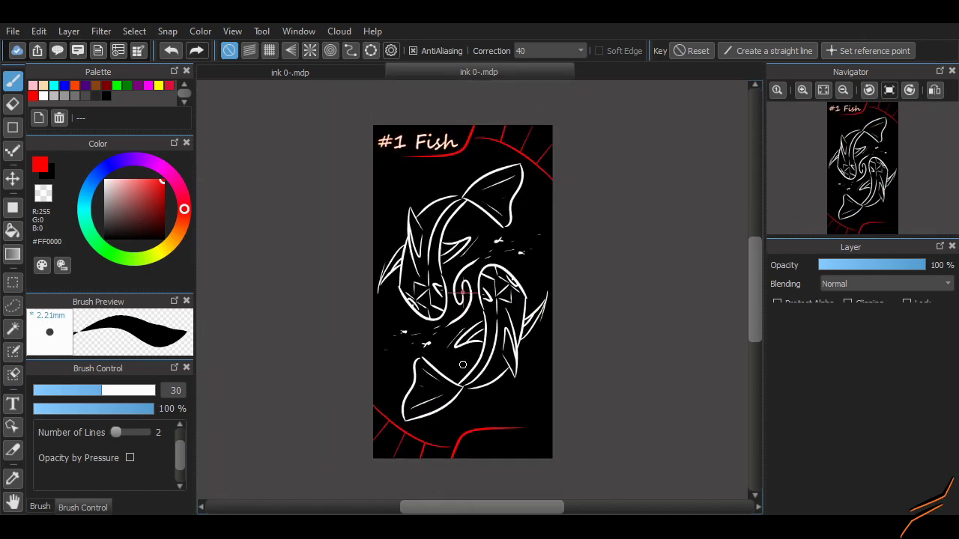
pyautogui.scroll(3, 427, 149)
pyautogui.hotkey('ctrl', 'z')
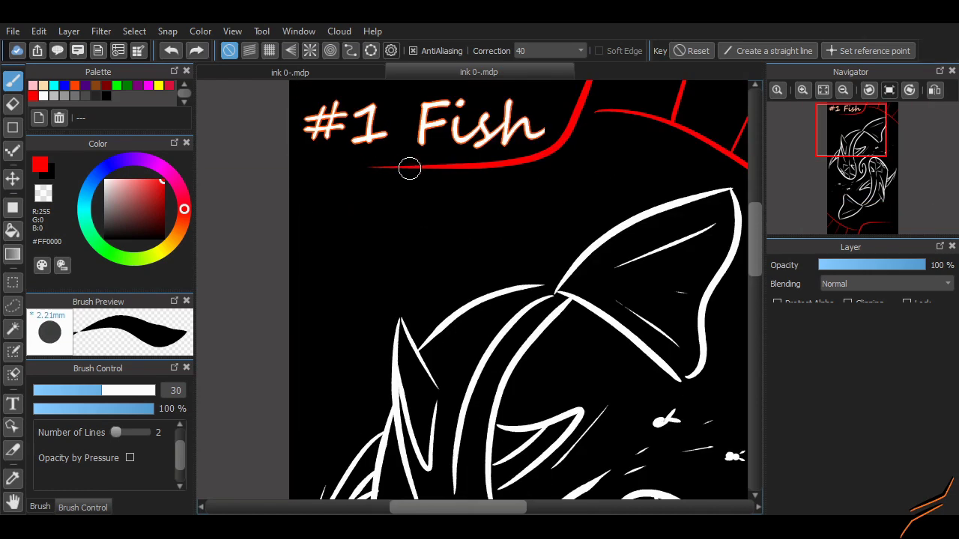
pyautogui.hotkey('ctrl', 'y')
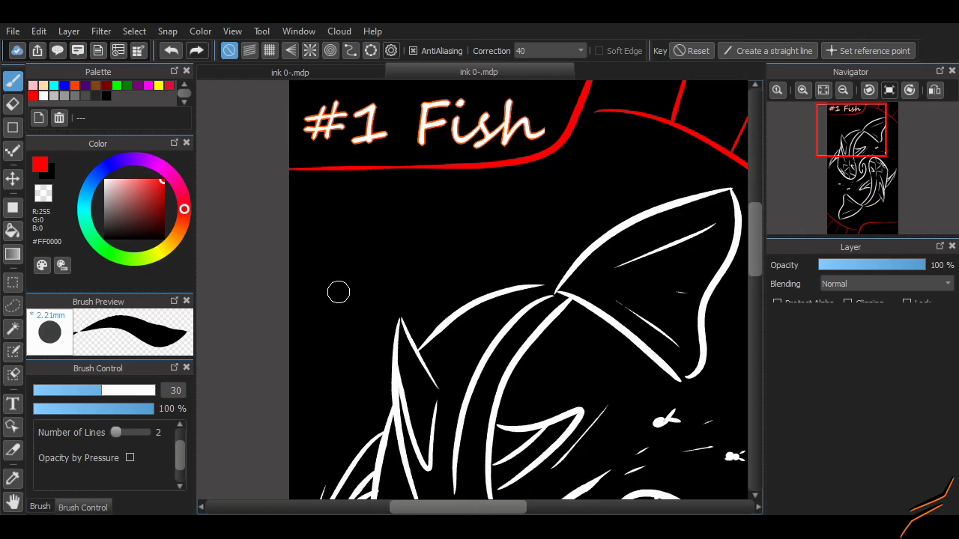
# Examine the framed composition and the fish's head and inner eye at different zoom levels
pyautogui.scroll(-3, 336, 289)
pyautogui.scroll(1, 474, 297)
pyautogui.scroll(1, 474, 297)
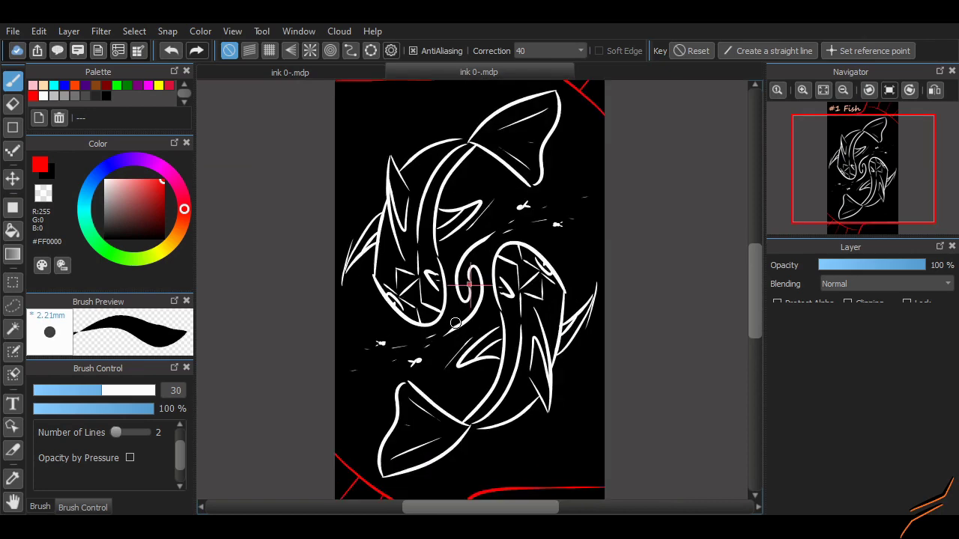
pyautogui.scroll(-1, 473, 298)
pyautogui.scroll(3, 473, 297)
pyautogui.scroll(1, 462, 357)
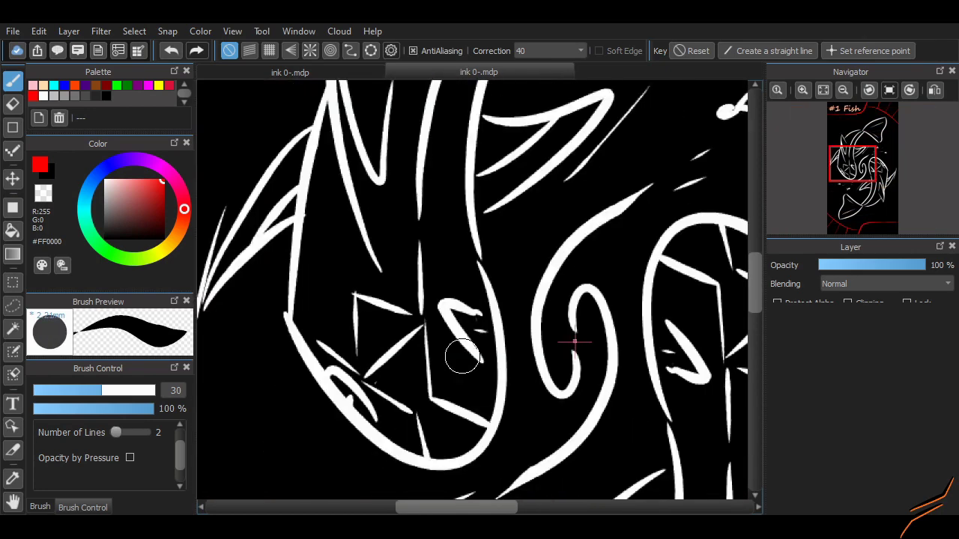
pyautogui.hotkey('ctrl', 'y')
pyautogui.hotkey('ctrl', 'z')
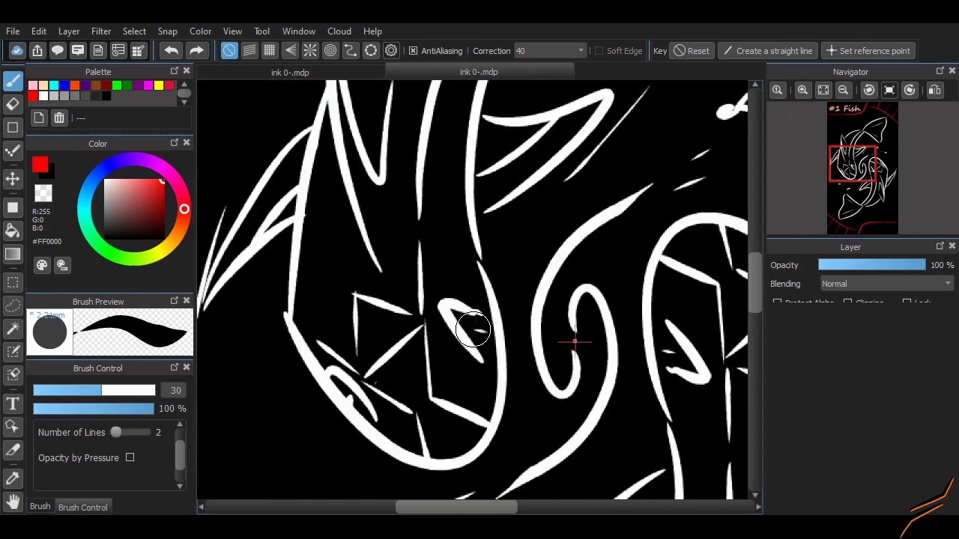
pyautogui.hotkey('ctrl', 'y')
pyautogui.scroll(2, 473, 432)
pyautogui.scroll(-2, 485, 277)
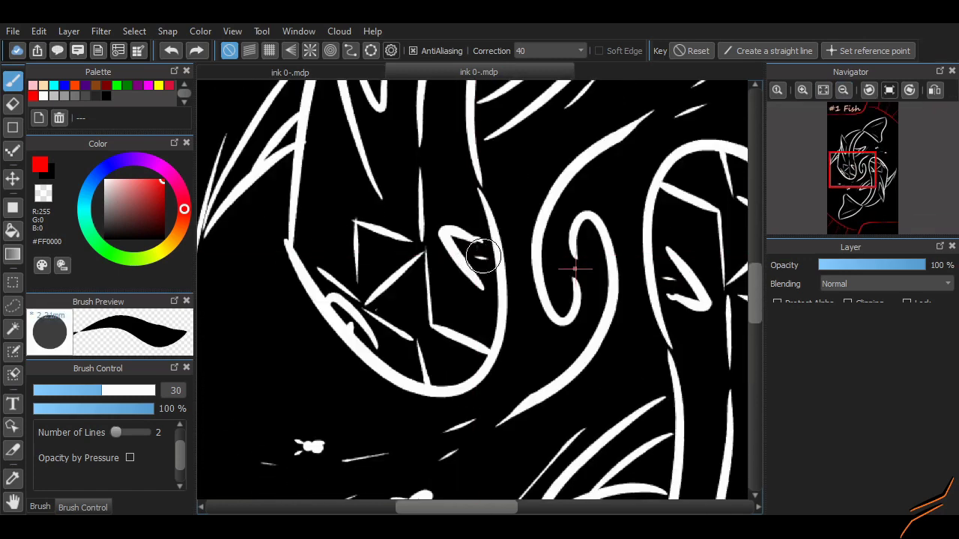
# Try small red accent marks above and below the inner eye of the fish
pyautogui.hotkey('ctrl', 'z')
pyautogui.moveTo(451, 201); pyautogui.dragTo(466, 267)
pyautogui.hotkey('ctrl', 'z')
pyautogui.moveTo(463, 210); pyautogui.dragTo(468, 230)
pyautogui.hotkey('ctrl', 'z')
pyautogui.hotkey('ctrl', 'y')
pyautogui.hotkey('ctrl', 'z')
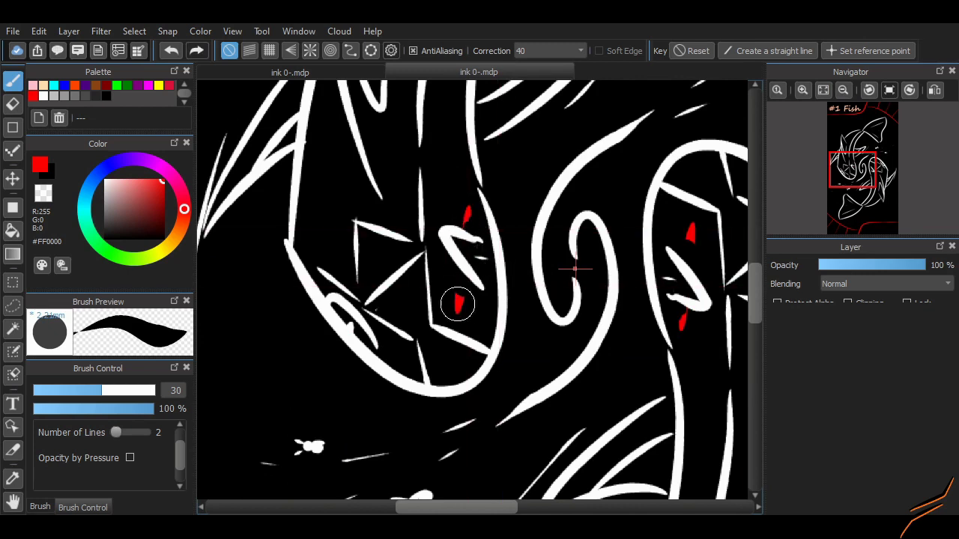
pyautogui.hscroll(3, 463, 341)
pyautogui.hotkey('ctrl', 'z')
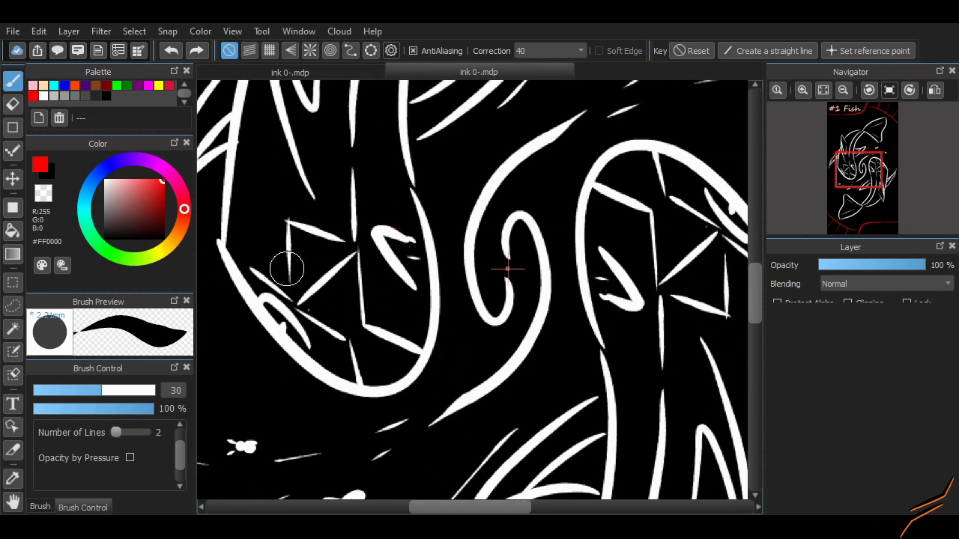
# Draw two short red accent strokes beside the white head-pattern lines near the fish's snout
pyautogui.moveTo(289, 267); pyautogui.dragTo(379, 300)
pyautogui.hotkey('ctrl', 'z')
pyautogui.moveTo(278, 238)
pyautogui.mouseDown()
pyautogui.moveTo(300, 259)
pyautogui.moveTo(341, 254)
pyautogui.mouseUp()
pyautogui.hotkey('ctrl', 'z')
pyautogui.hotkey('ctrl', 'z')
pyautogui.moveTo(414, 343); pyautogui.dragTo(403, 326)
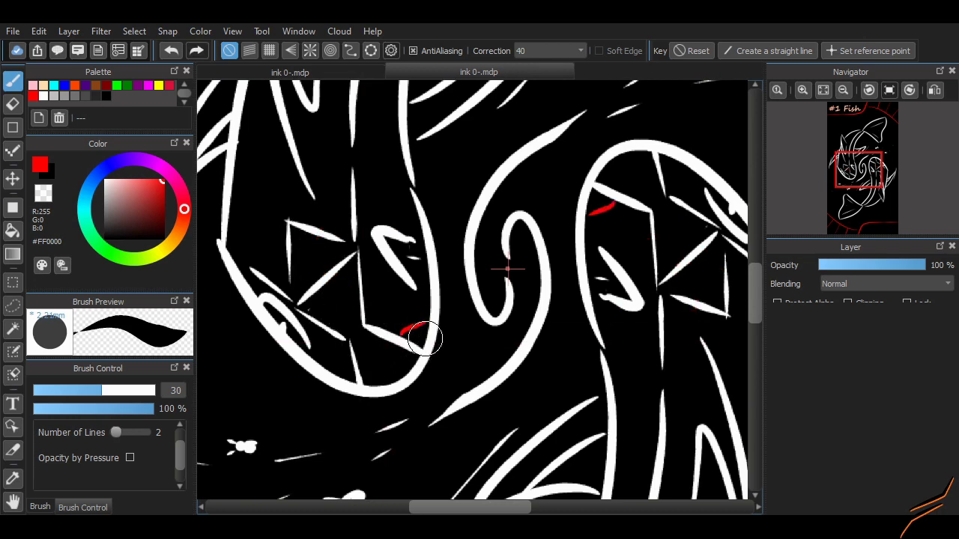
pyautogui.hscroll(3, 376, 358)
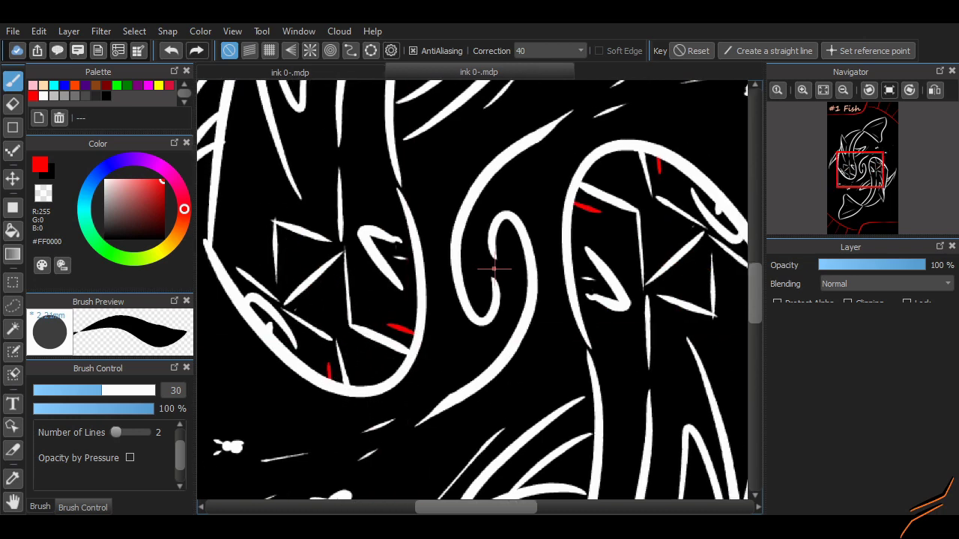
# Try red accent strokes in and along the central white spirals
pyautogui.scroll(-5, 732, 291)
pyautogui.scroll(3, 407, 104)
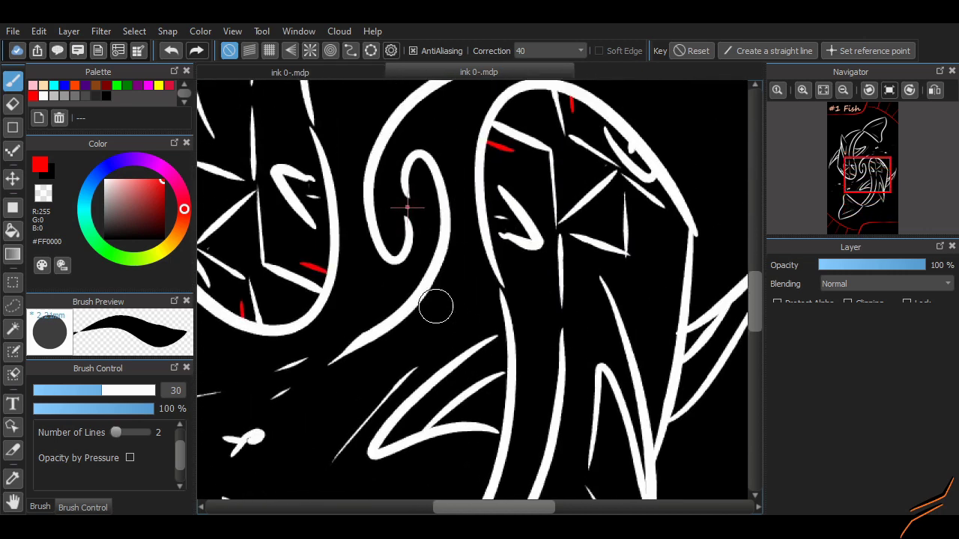
pyautogui.moveTo(419, 191); pyautogui.dragTo(390, 233)
pyautogui.hotkey('ctrl', 'z')
pyautogui.moveTo(374, 187); pyautogui.dragTo(445, 310)
pyautogui.hotkey('ctrl', 'z')
pyautogui.moveTo(412, 208); pyautogui.dragTo(393, 244)
pyautogui.hotkey('ctrl', 'z')
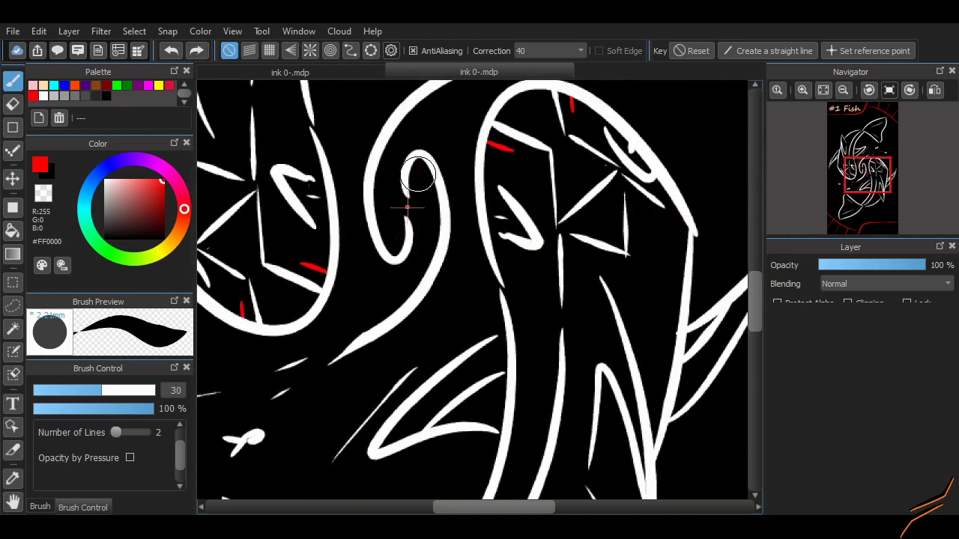
pyautogui.hotkey('ctrl', 'z')
pyautogui.moveTo(442, 105); pyautogui.dragTo(329, 345)
pyautogui.hotkey('ctrl', 'z')
pyautogui.hotkey('ctrl', 'z')
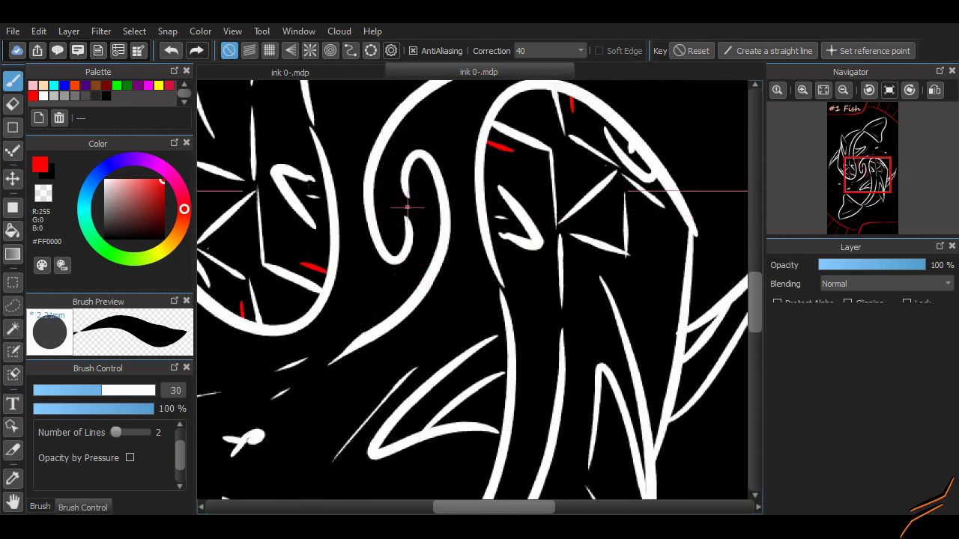
# Draw a long curved red stroke inside each arm of the central white spiral
pyautogui.moveTo(441, 108); pyautogui.dragTo(372, 305)
pyautogui.moveTo(408, 206); pyautogui.dragTo(568, 206)
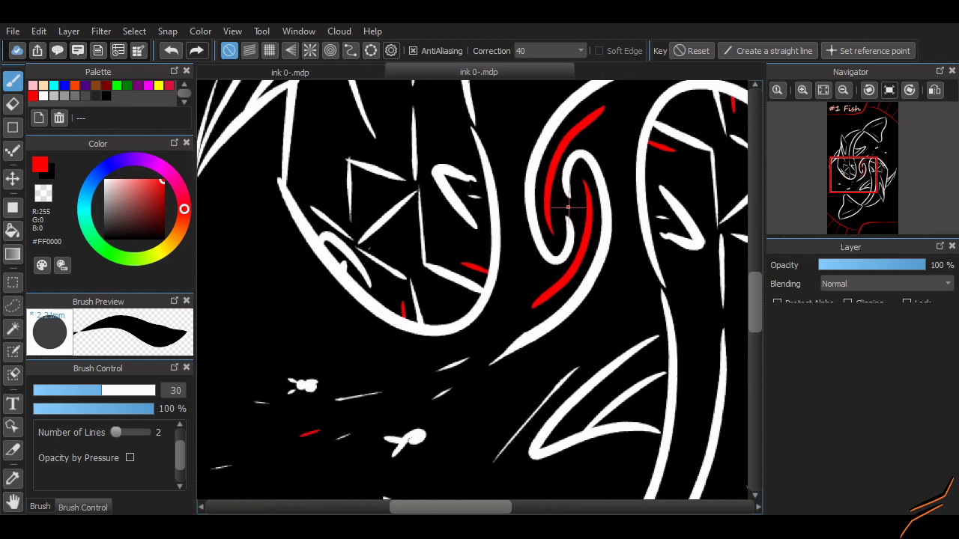
pyautogui.scroll(-4, 568, 206)
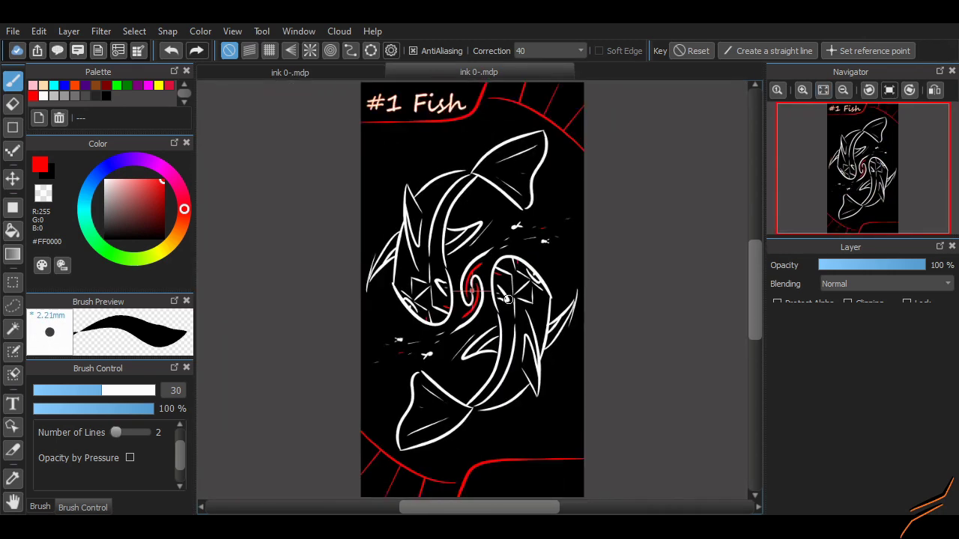
pyautogui.scroll(2, 479, 271)
pyautogui.scroll(-1, 480, 271)
pyautogui.scroll(3, 479, 271)
pyautogui.scroll(-3, 480, 271)
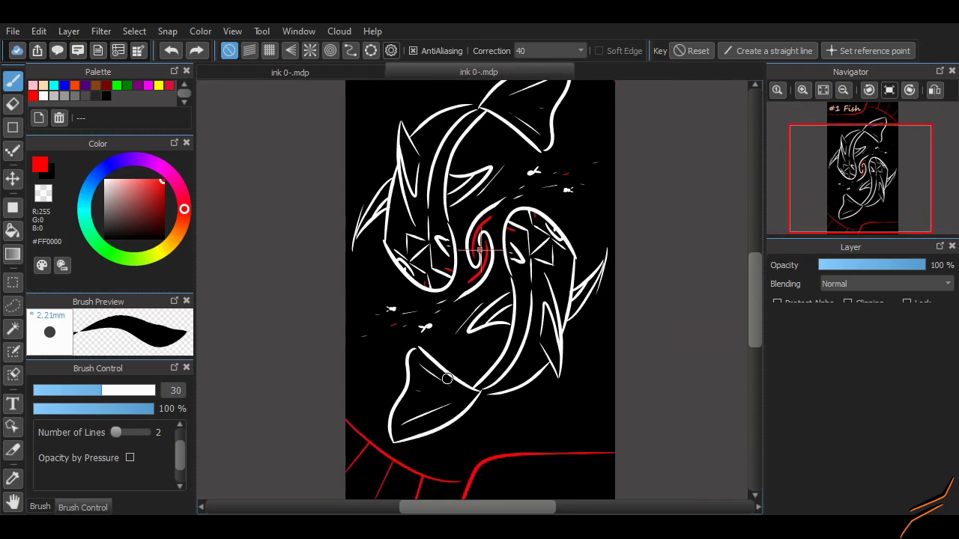
# Draw a small white hooked mark on the fish's inner neck edge and a short white stroke at the outer jaw corner
pyautogui.scroll(3, 479, 271)
pyautogui.scroll(2, 510, 352)
pyautogui.moveTo(510, 352); pyautogui.dragTo(511, 362)
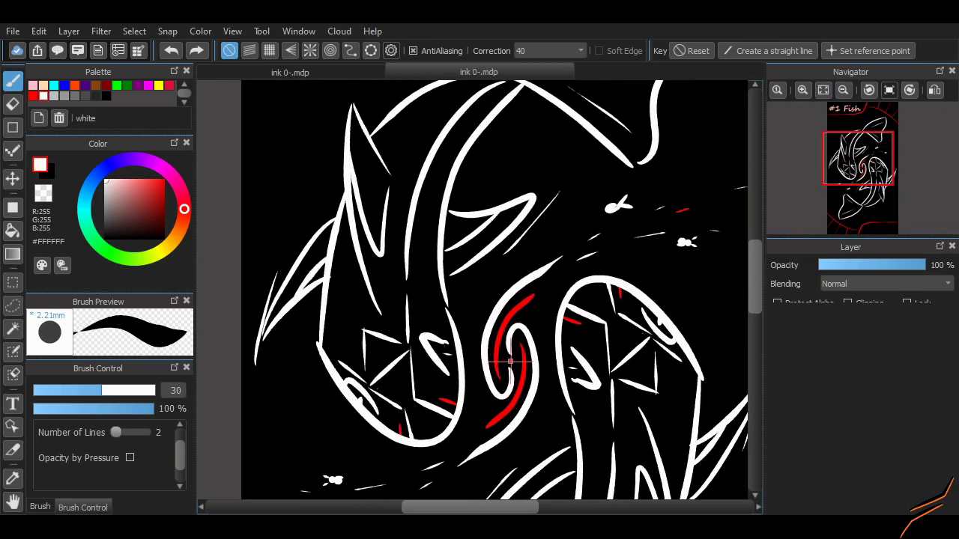
pyautogui.scroll(2, 510, 362)
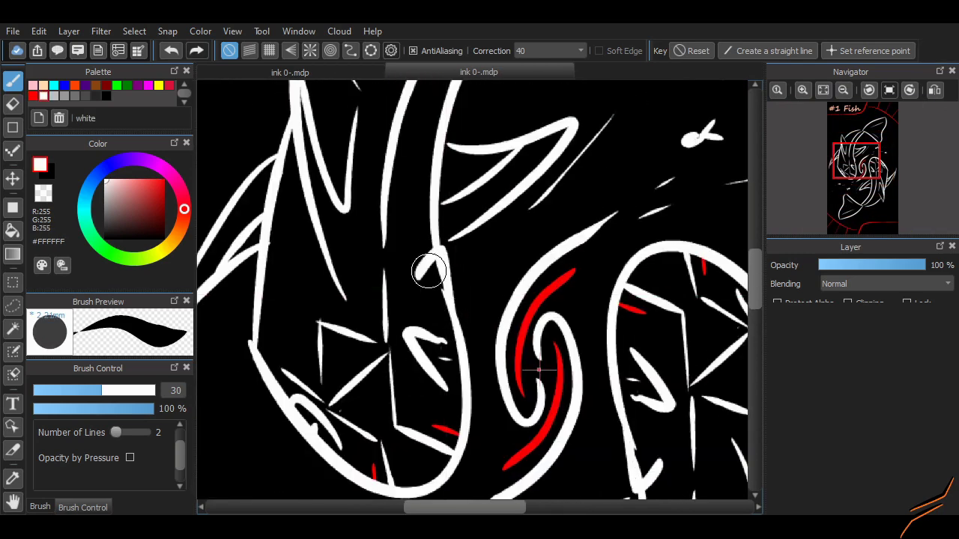
pyautogui.hotkey('ctrl', 'z')
pyautogui.hotkey('ctrl', 'y')
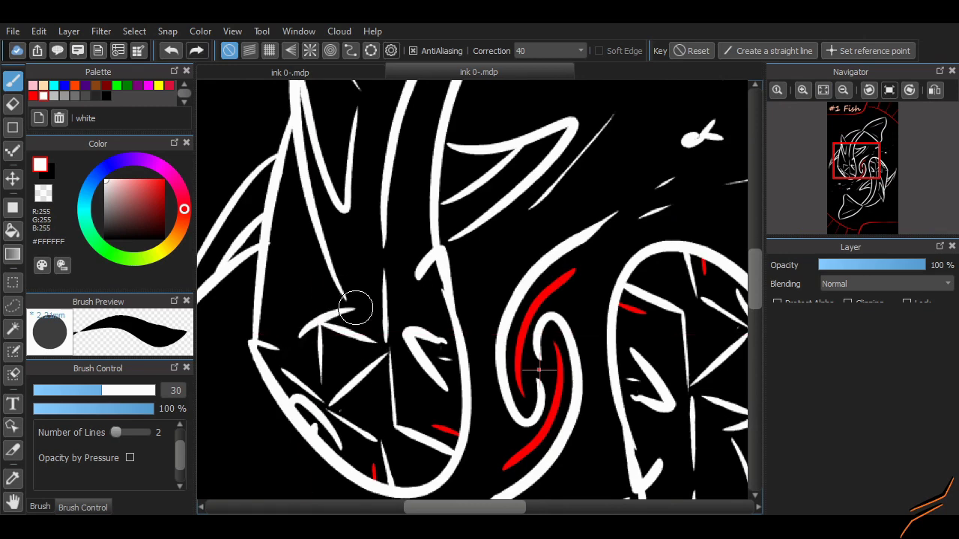
pyautogui.hotkey('ctrl', 'z')
pyautogui.hotkey('ctrl', 'y')
pyautogui.hotkey('ctrl', 'z')
pyautogui.hotkey('ctrl', 'y')
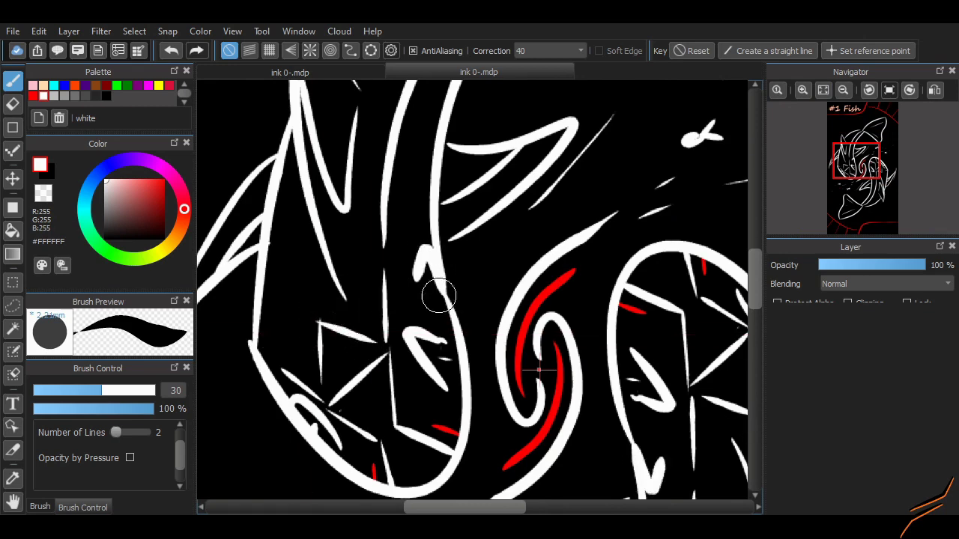
pyautogui.hotkey('ctrl', 'z')
pyautogui.hotkey('ctrl', 'y')
pyautogui.scroll(-2, 347, 467)
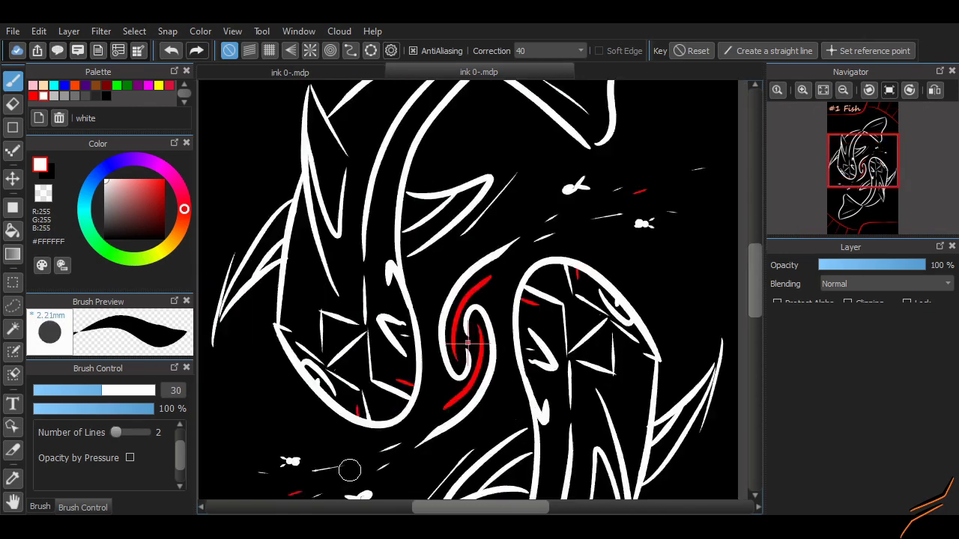
# Examine the new neck marks and the balance of both fish at different zoom levels
pyautogui.scroll(2, 299, 479)
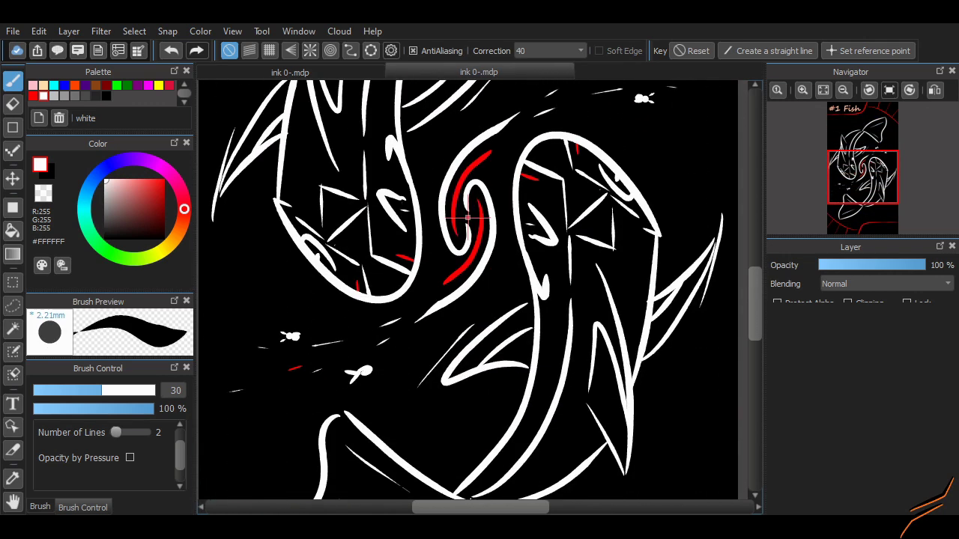
pyautogui.scroll(-3, 467, 217)
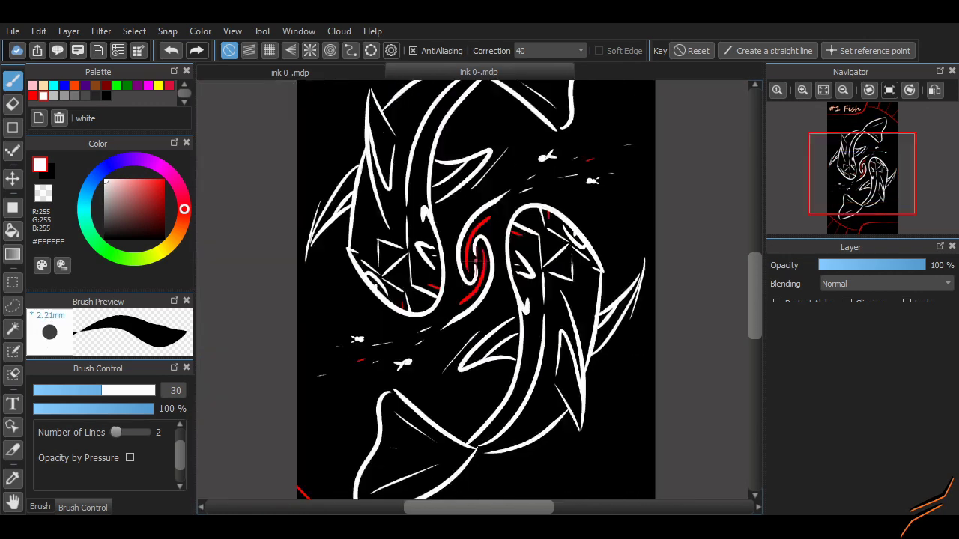
pyautogui.scroll(3, 500, 367)
pyautogui.scroll(-3, 500, 367)
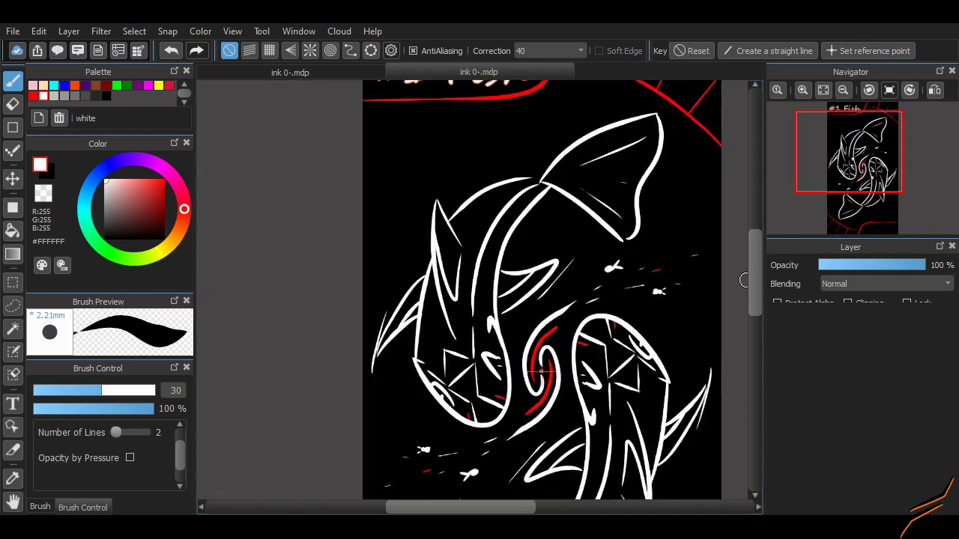
pyautogui.scroll(2, 501, 367)
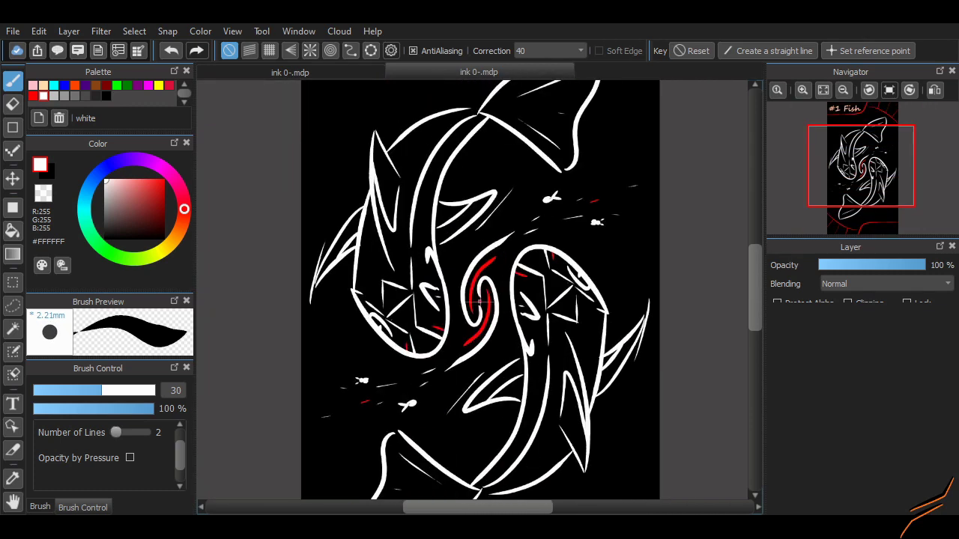
pyautogui.scroll(2, 697, 278)
pyautogui.scroll(2, 698, 278)
pyautogui.scroll(-2, 380, 378)
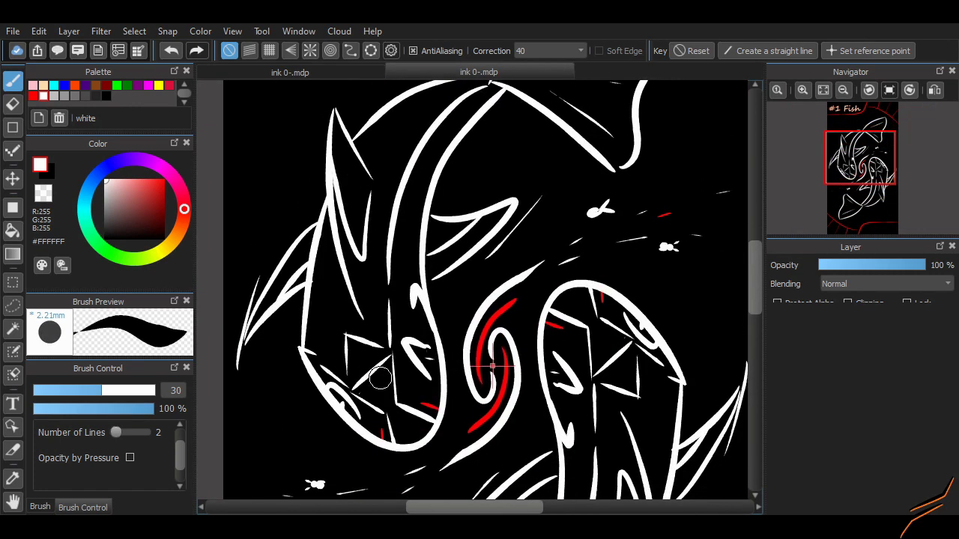
# Draw three short red stripes across the fish's neck between the two white body lines
pyautogui.scroll(1, 380, 378)
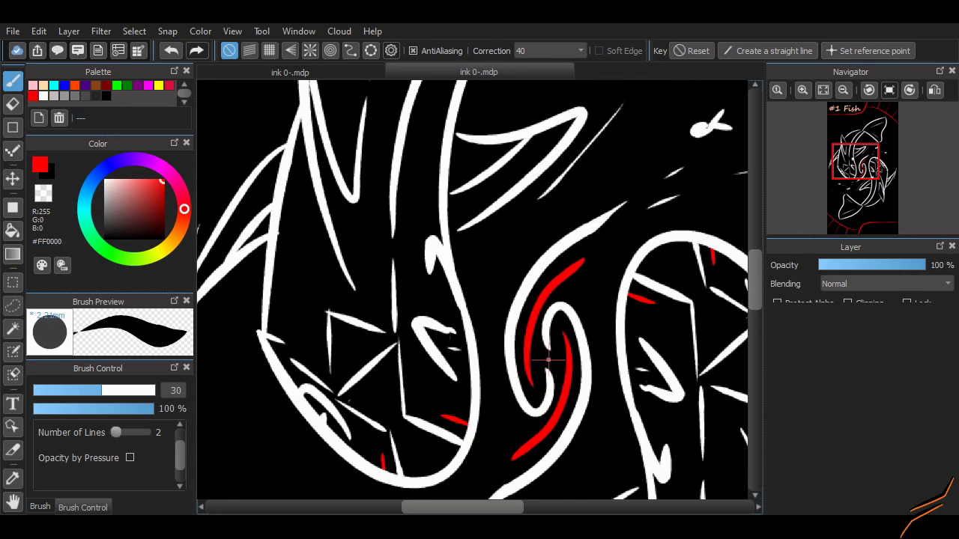
pyautogui.press('Delete')
pyautogui.hotkey('ctrl', 'z')
pyautogui.hotkey('ctrl', 'y')
pyautogui.hotkey('ctrl', 'z')
pyautogui.hotkey('ctrl', 'z')
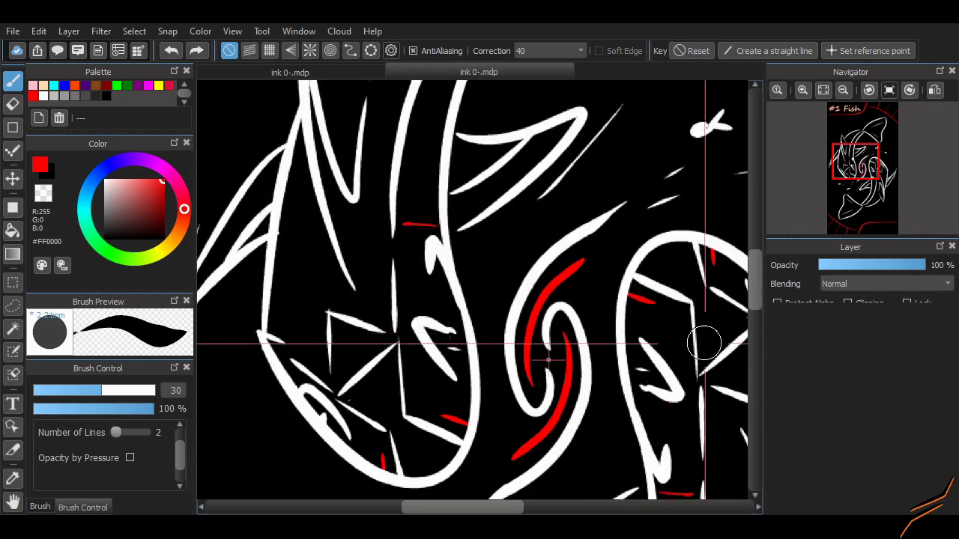
pyautogui.moveTo(395, 222); pyautogui.dragTo(432, 224)
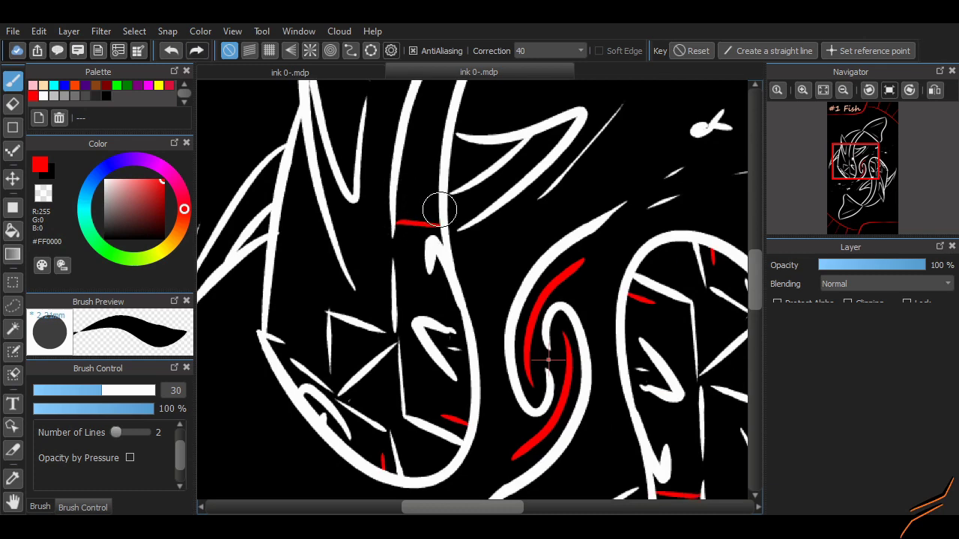
pyautogui.moveTo(397, 182); pyautogui.dragTo(436, 187)
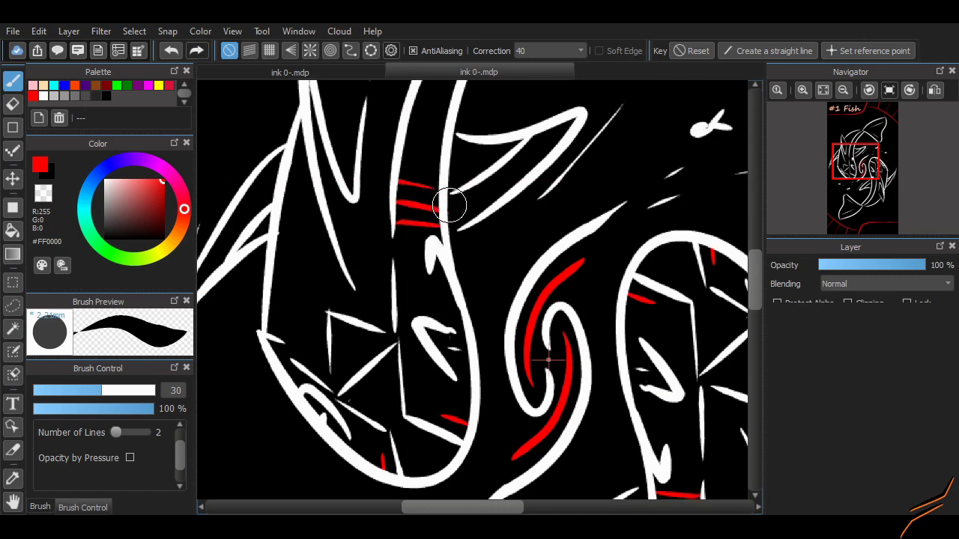
pyautogui.scroll(-5, 548, 361)
pyautogui.scroll(-5, 708, 348)
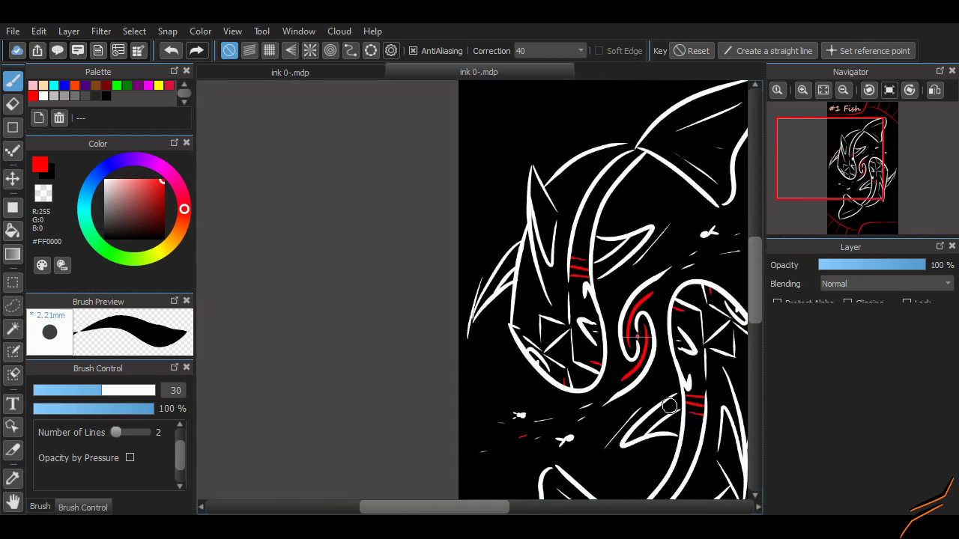
# Close the gap between the white body lines and the tail fin at the base of the tail
pyautogui.scroll(2, 370, 126)
pyautogui.scroll(1, 371, 126)
pyautogui.scroll(-1, 465, 247)
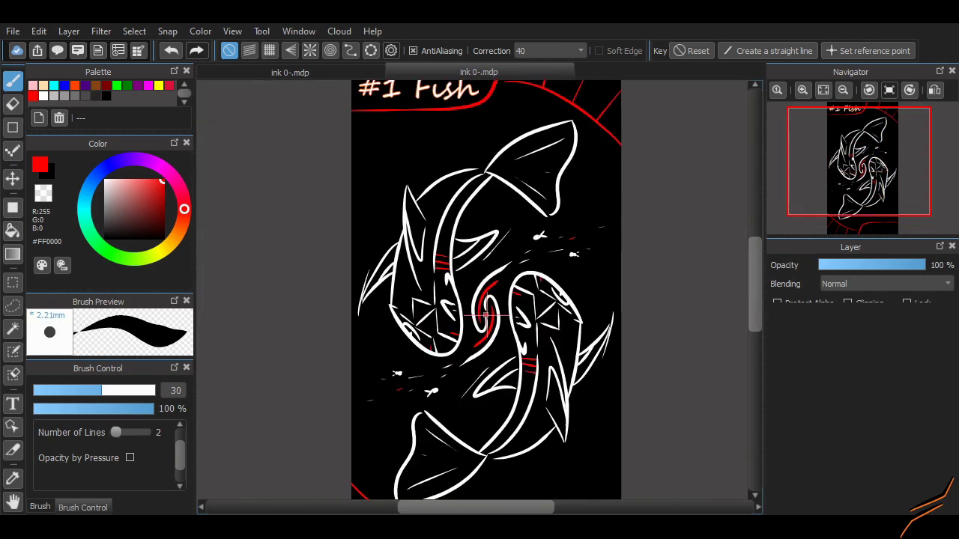
pyautogui.scroll(1, 445, 212)
pyautogui.scroll(1, 502, 191)
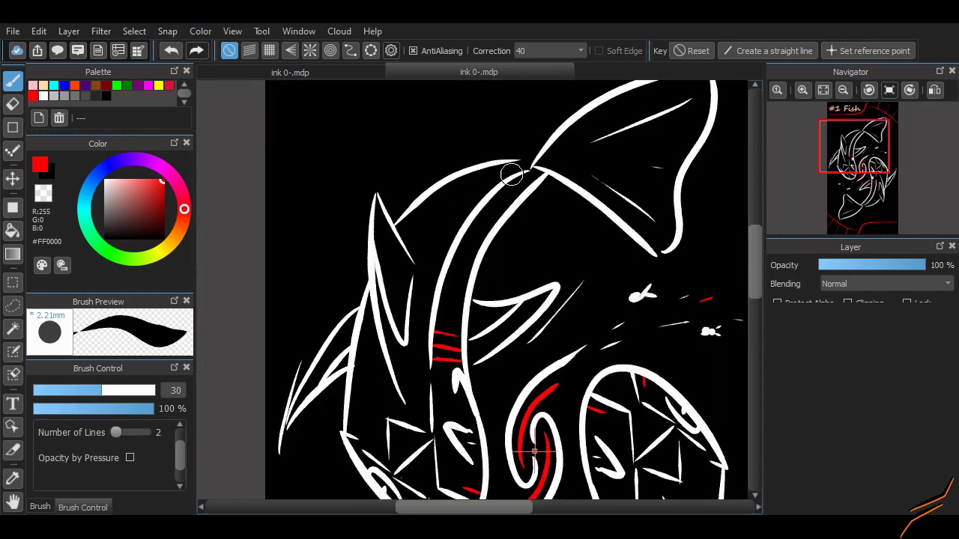
pyautogui.scroll(1, 525, 171)
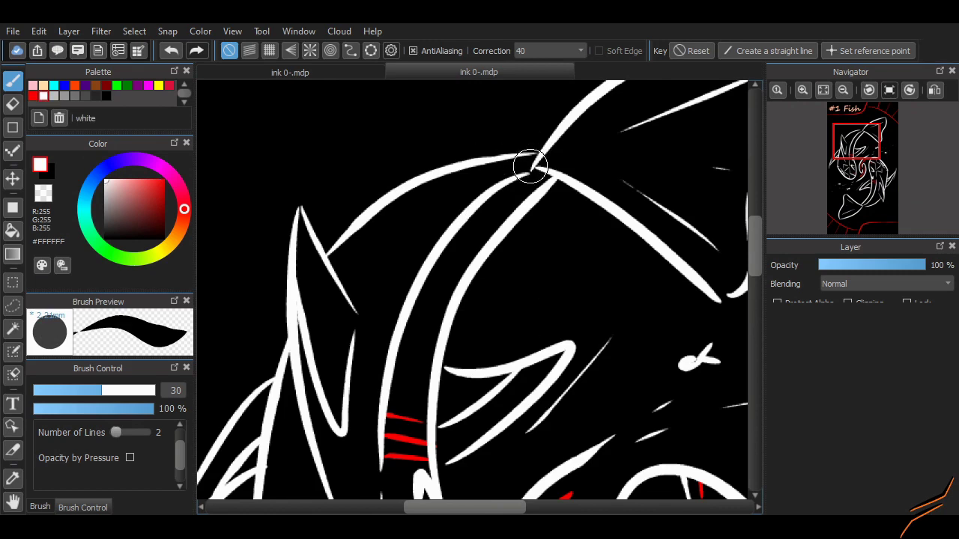
pyautogui.moveTo(532, 169); pyautogui.dragTo(632, 129)
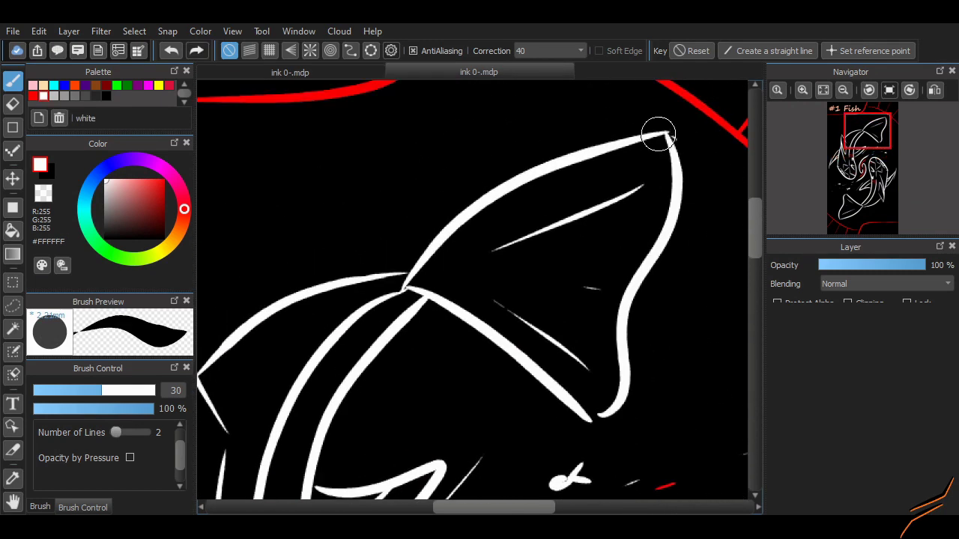
# Paint over the stray thin white line at the tip of the outer side fin in black
pyautogui.scroll(-5, 600, 203)
pyautogui.scroll(5, 394, 247)
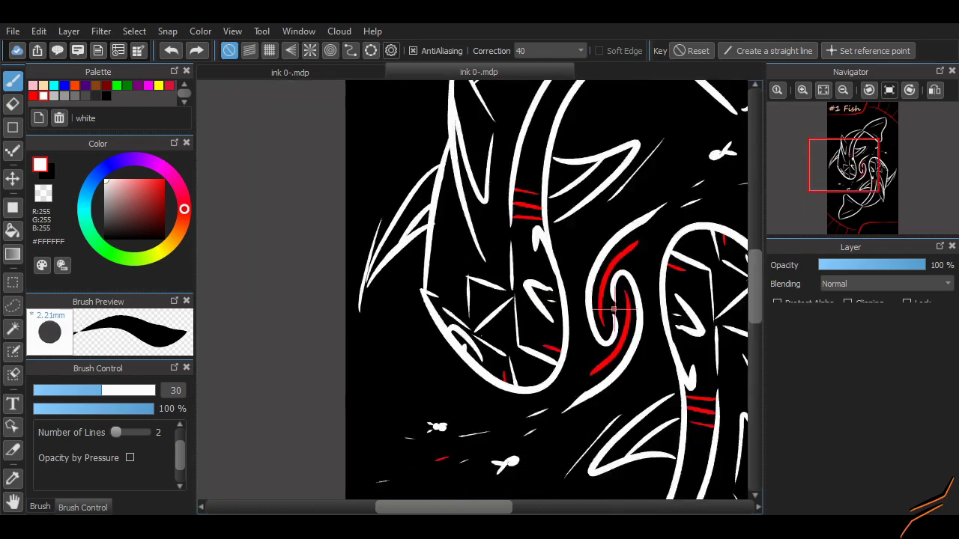
pyautogui.keyDown('alt'); pyautogui.click(394, 248); pyautogui.keyUp('alt')
pyautogui.moveTo(394, 248); pyautogui.dragTo(400, 249)
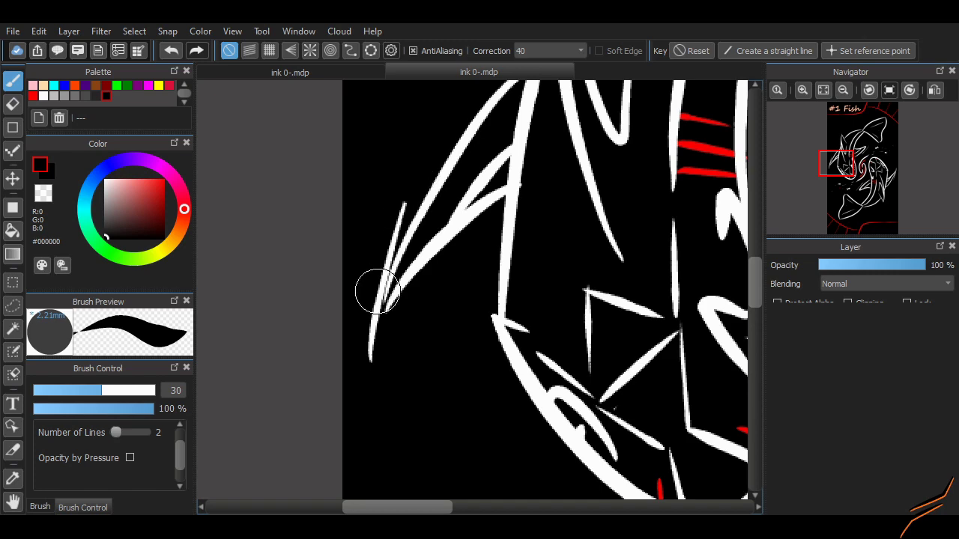
pyautogui.moveTo(377, 292)
pyautogui.mouseDown()
pyautogui.moveTo(364, 368)
pyautogui.moveTo(372, 350)
pyautogui.mouseUp()
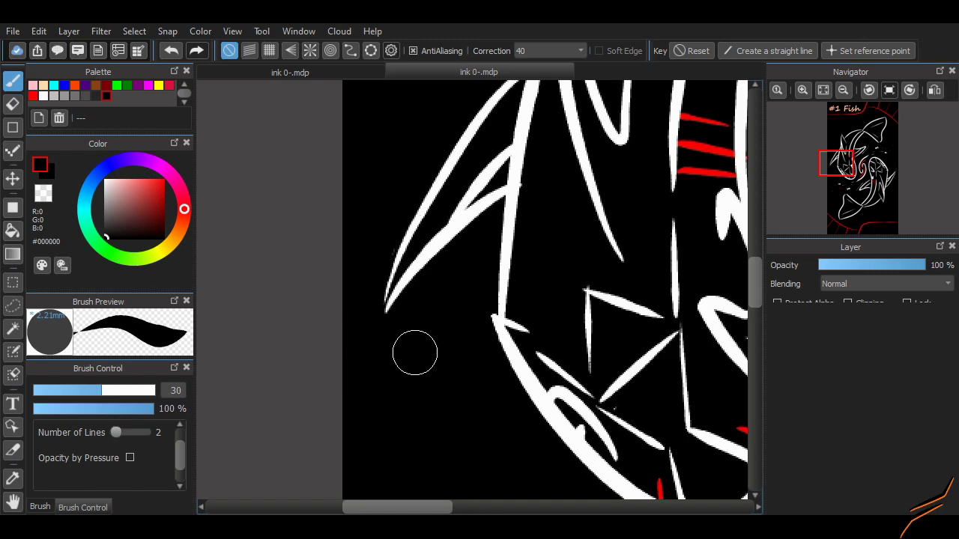
pyautogui.scroll(-5, 414, 352)
# Trim the stray white end of the inner eye's upper stroke with black
pyautogui.click(43, 95)
pyautogui.scroll(2, 486, 289)
pyautogui.scroll(-1, 486, 289)
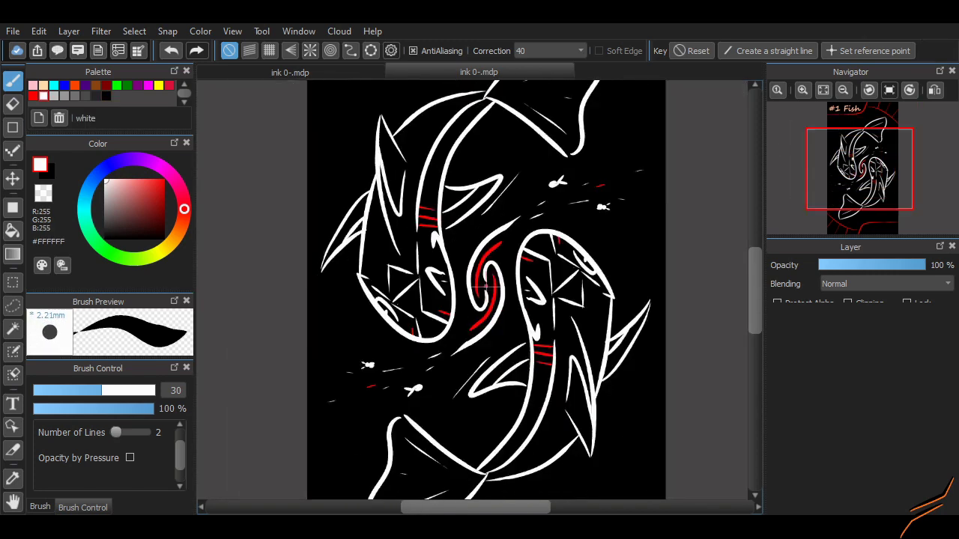
pyautogui.scroll(2, 458, 225)
pyautogui.scroll(-1, 742, 280)
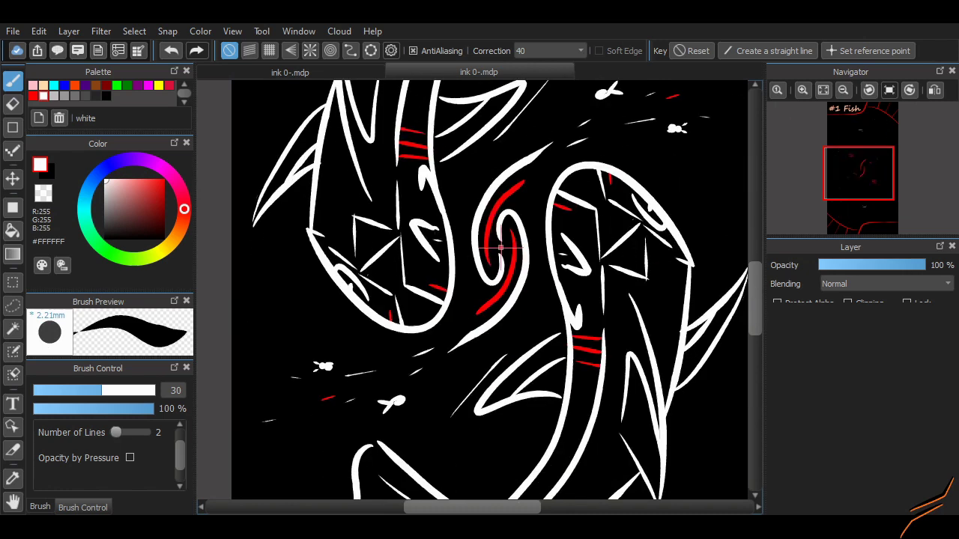
pyautogui.scroll(3, 642, 214)
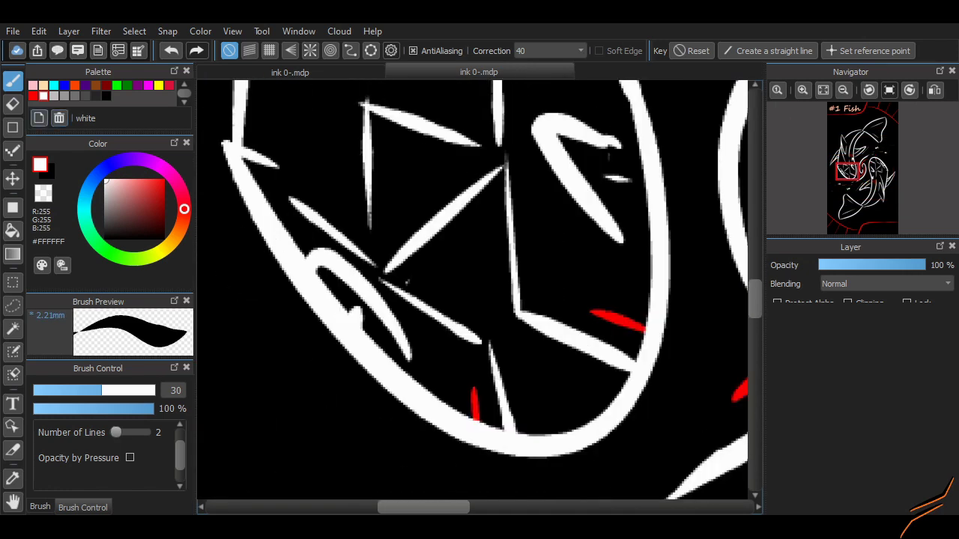
pyautogui.click(106, 96)
pyautogui.moveTo(608, 150); pyautogui.dragTo(618, 139)
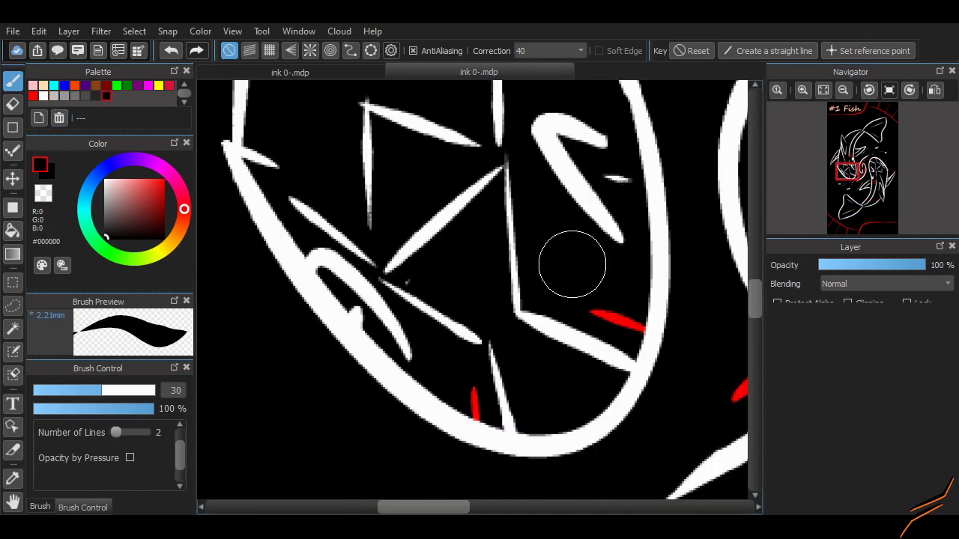
# Black out the outer eye and redraw it as a pointed white shape with a small pupil mark inside
pyautogui.moveTo(275, 277)
pyautogui.mouseDown()
pyautogui.moveTo(300, 242)
pyautogui.moveTo(364, 306)
pyautogui.moveTo(380, 307)
pyautogui.moveTo(325, 247)
pyautogui.moveTo(422, 353)
pyautogui.moveTo(317, 250)
pyautogui.moveTo(267, 291)
pyautogui.mouseUp()
pyautogui.click(42, 96)
pyautogui.moveTo(314, 262)
pyautogui.mouseDown()
pyautogui.moveTo(379, 340)
pyautogui.moveTo(400, 349)
pyautogui.moveTo(391, 356)
pyautogui.moveTo(347, 258)
pyautogui.moveTo(340, 323)
pyautogui.moveTo(416, 397)
pyautogui.mouseUp()
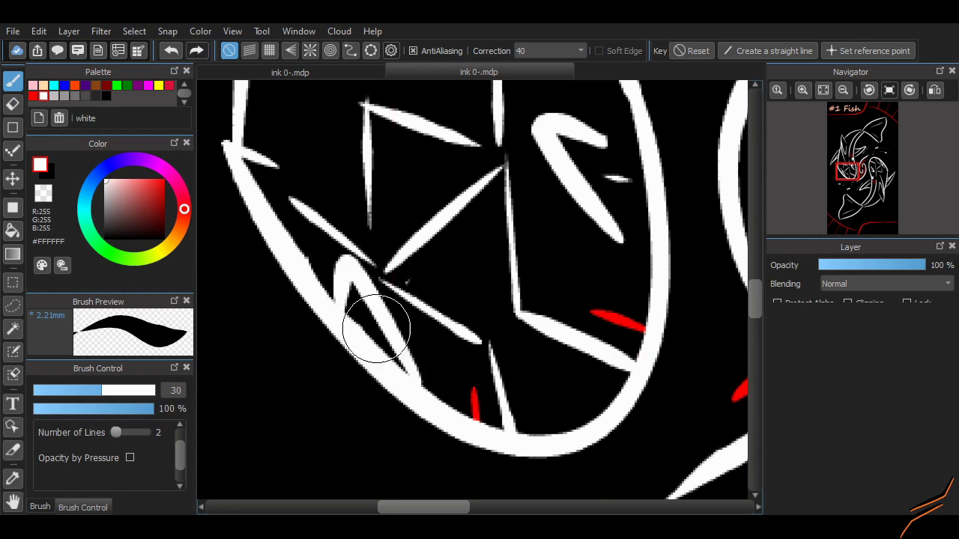
pyautogui.moveTo(377, 317)
pyautogui.mouseDown()
pyautogui.moveTo(368, 353)
pyautogui.moveTo(399, 411)
pyautogui.moveTo(368, 347)
pyautogui.mouseUp()
pyautogui.hotkey('ctrl', 'z')
pyautogui.scroll(-3, 525, 360)
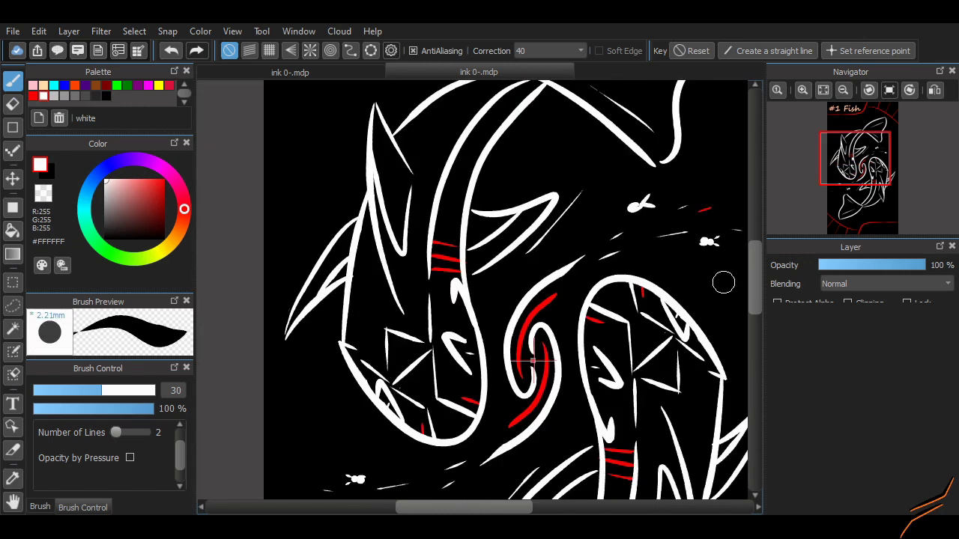
# Add three red accent streaks in the open area beside the two small fish
pyautogui.moveTo(664, 278); pyautogui.dragTo(525, 315)
pyautogui.scroll(3, 479, 266)
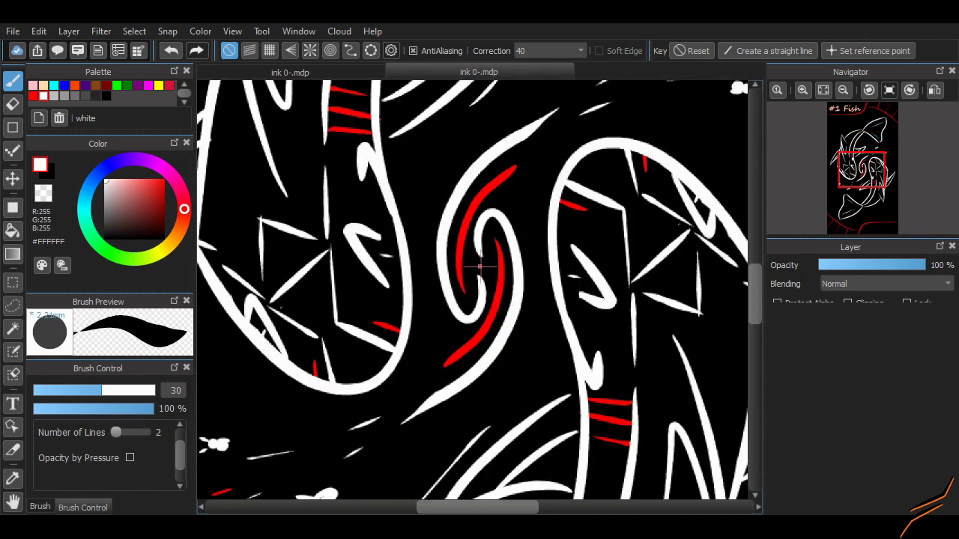
pyautogui.scroll(-2, 572, 139)
pyautogui.scroll(2, 566, 225)
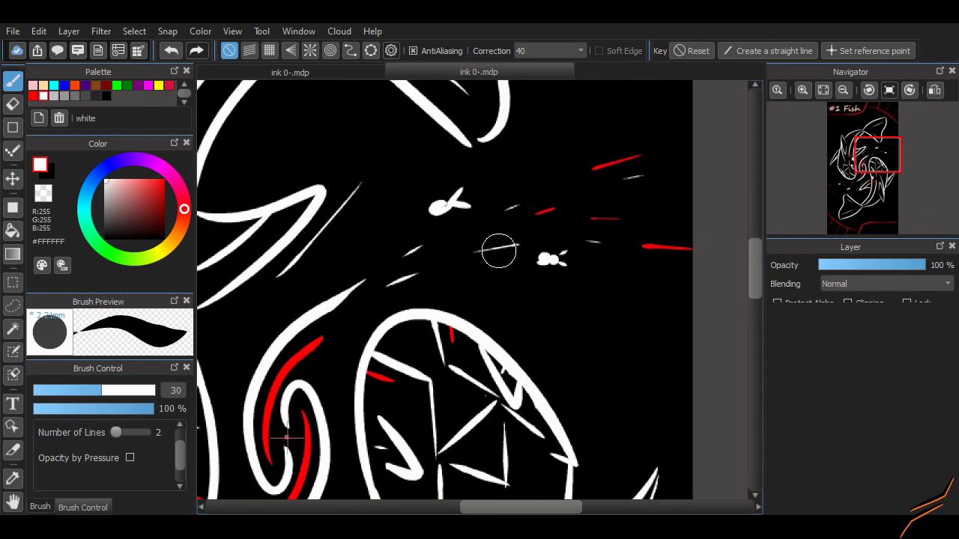
# Black out the outer small white fish beside the streaks and repaint it as a solid red fish with a forked tail
pyautogui.scroll(2, 738, 173)
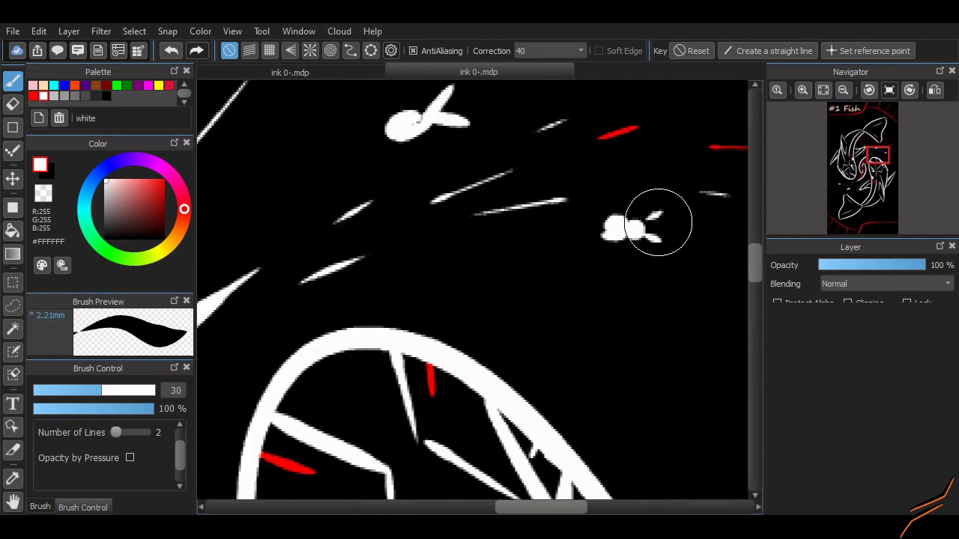
pyautogui.click(106, 96)
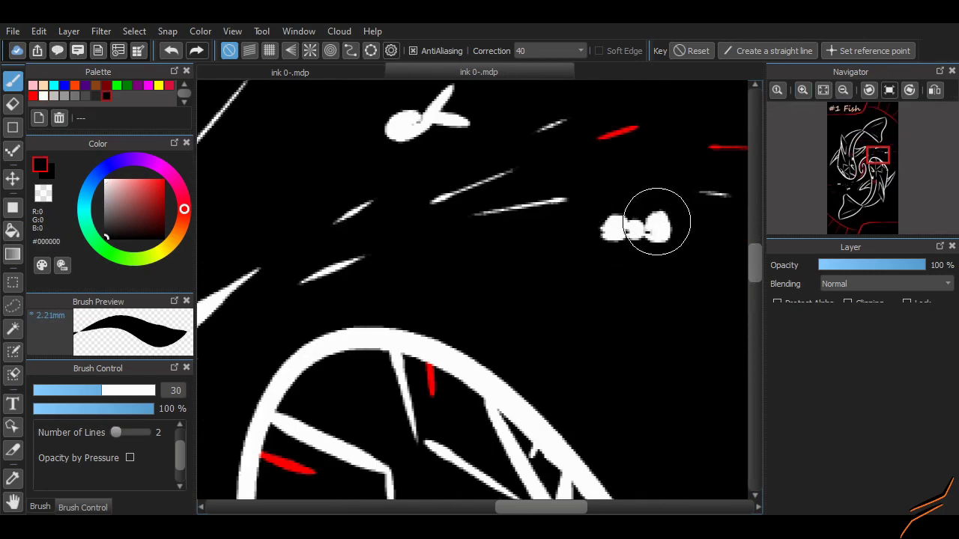
pyautogui.moveTo(657, 222)
pyautogui.mouseDown()
pyautogui.moveTo(261, 317)
pyautogui.moveTo(343, 317)
pyautogui.mouseUp()
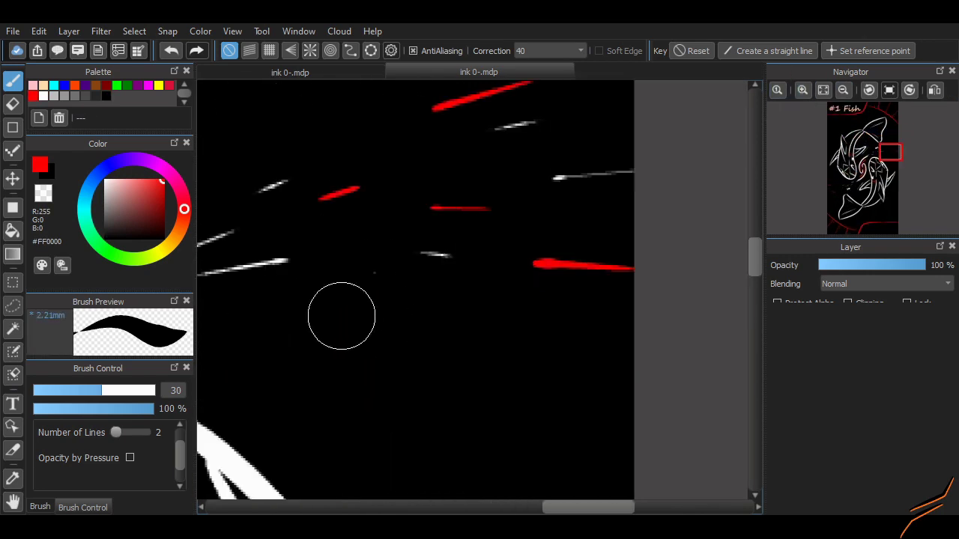
pyautogui.moveTo(324, 285); pyautogui.dragTo(412, 289)
pyautogui.hscroll(-2, 562, 488)
pyautogui.moveTo(487, 292)
pyautogui.mouseDown()
pyautogui.moveTo(507, 317)
pyautogui.moveTo(538, 242)
pyautogui.mouseUp()
# Paint another small white fish with a forked tail above the red fish, at the inner end of the upper red streak
pyautogui.hscroll(-2, 547, 484)
pyautogui.scroll(2, 707, 317)
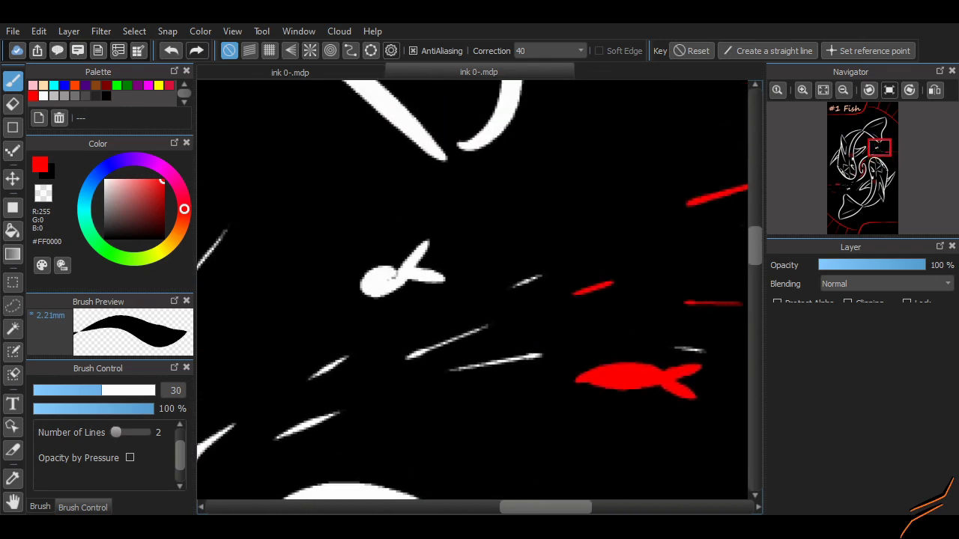
pyautogui.moveTo(664, 189)
pyautogui.mouseDown()
pyautogui.moveTo(693, 230)
pyautogui.moveTo(641, 214)
pyautogui.moveTo(628, 236)
pyautogui.moveTo(597, 232)
pyautogui.moveTo(648, 221)
pyautogui.moveTo(637, 234)
pyautogui.moveTo(595, 226)
pyautogui.moveTo(631, 240)
pyautogui.mouseUp()
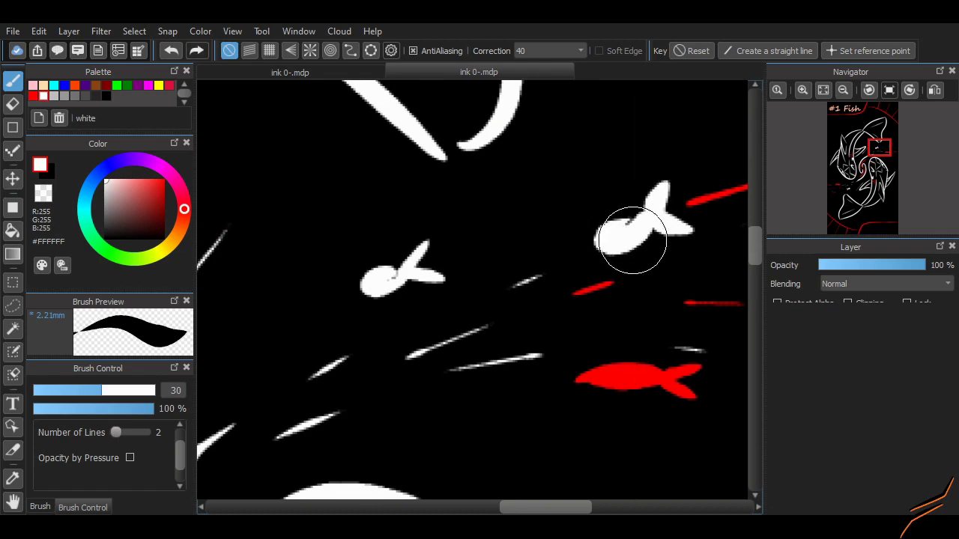
# Compare the overall composition without and with the white fish linework across the whole canvas
pyautogui.scroll(-4, 591, 295)
pyautogui.scroll(1, 591, 295)
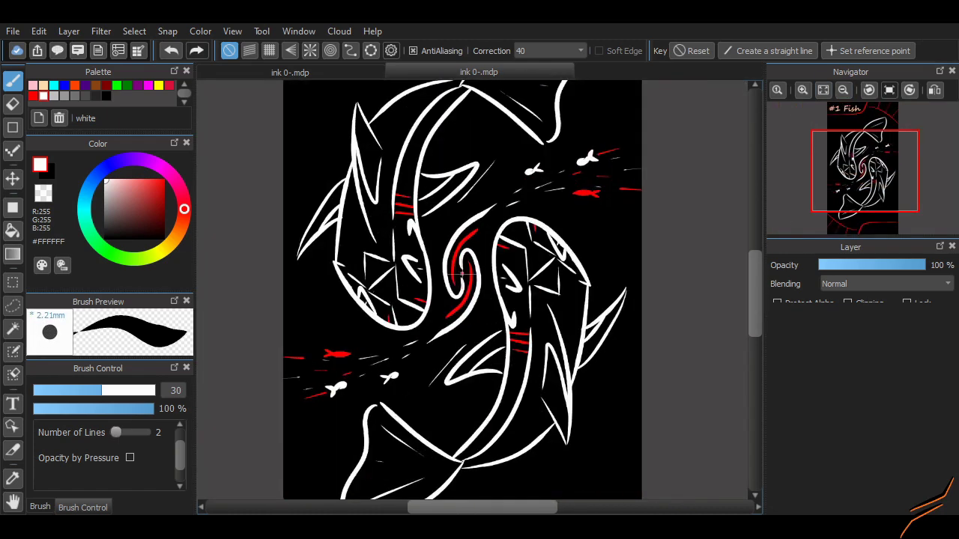
pyautogui.scroll(-1, 462, 271)
pyautogui.scroll(1, 463, 272)
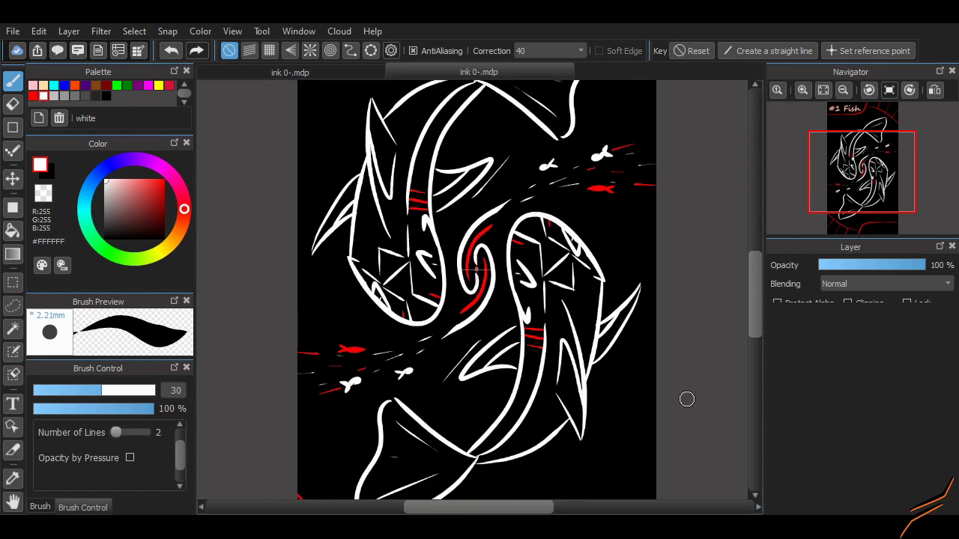
pyautogui.scroll(-2, 687, 400)
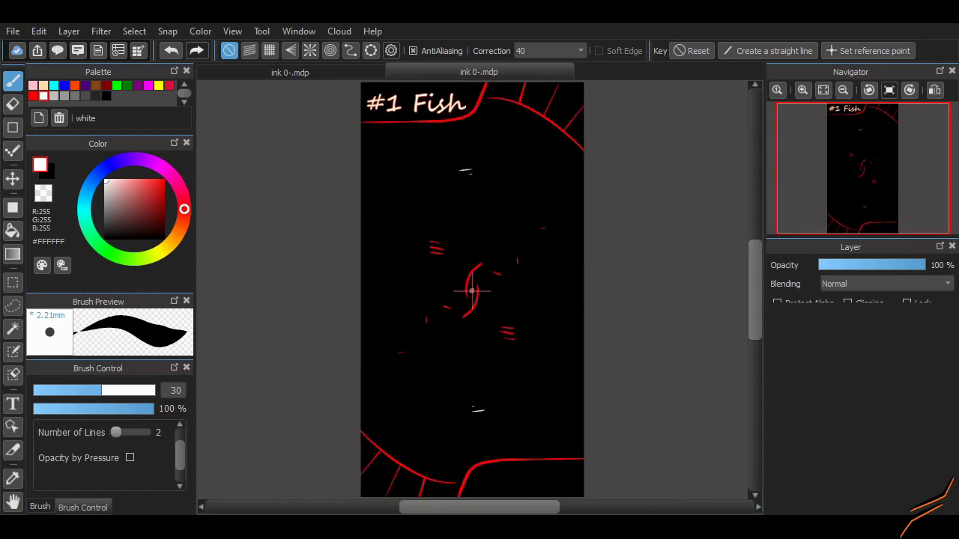
pyautogui.hotkey('ctrl', 'y')
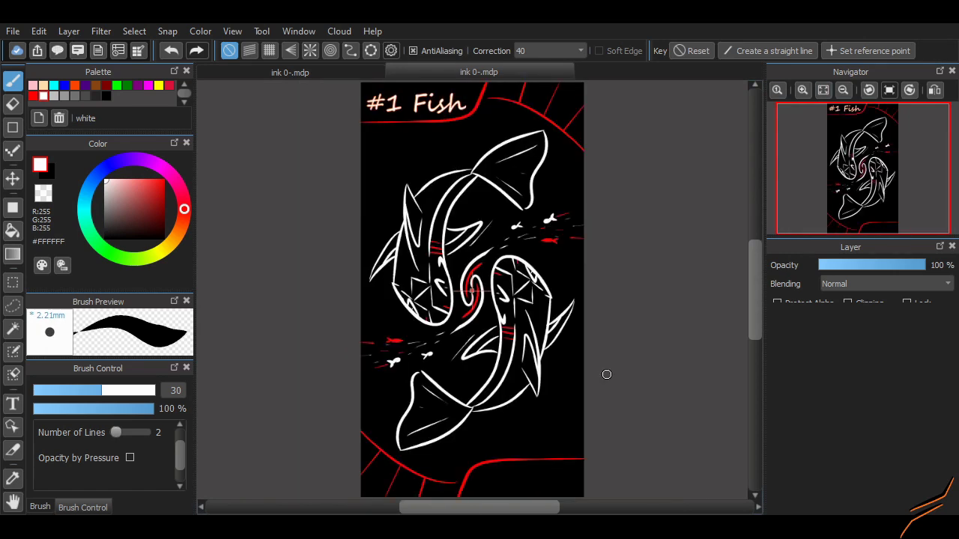
pyautogui.scroll(-1, 607, 375)
pyautogui.scroll(2, 493, 374)
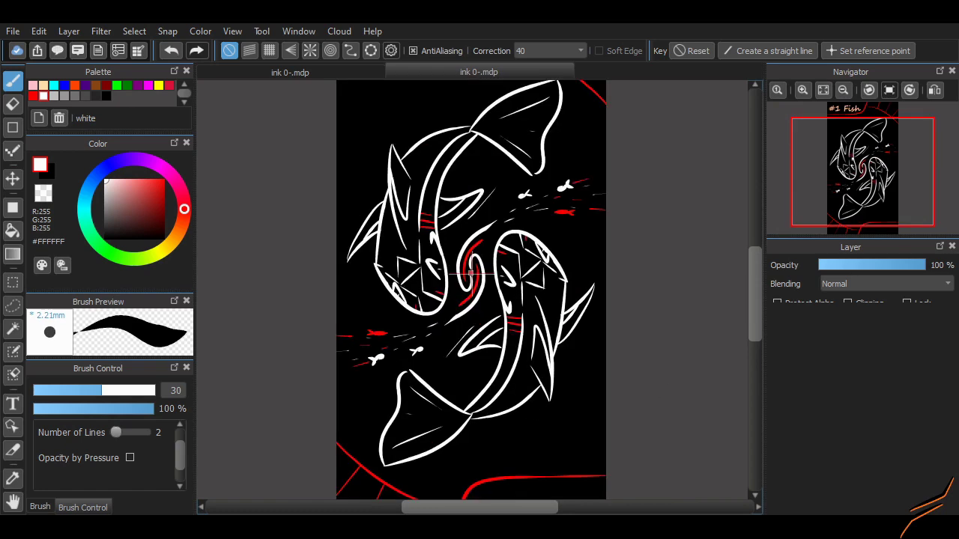
# Draw loose white flow curves around the fish: outside the head, off the outer side fin, beside the inner fin and below the tail base
pyautogui.scroll(1, 570, 450)
pyautogui.scroll(-2, 740, 304)
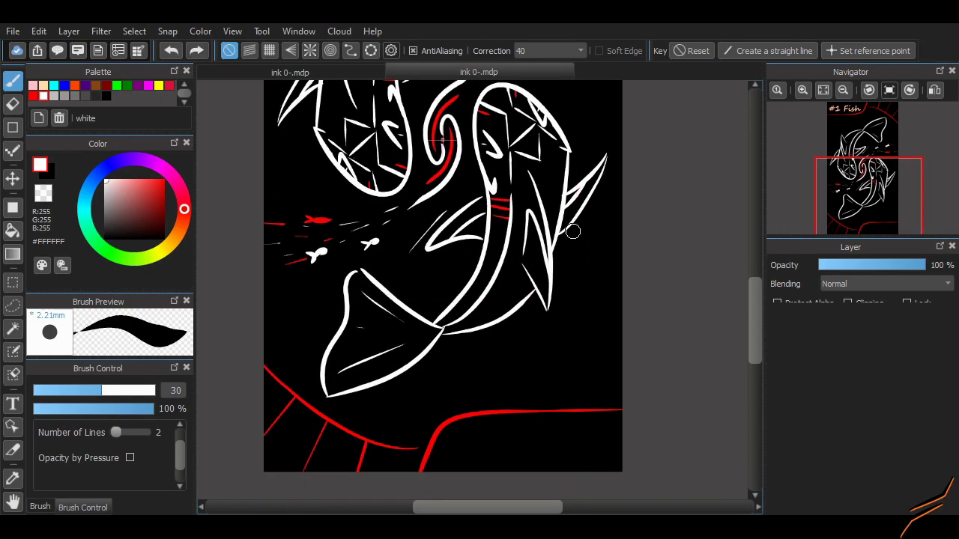
pyautogui.moveTo(573, 232); pyautogui.dragTo(605, 373)
pyautogui.hotkey('ctrl', 'z')
pyautogui.moveTo(409, 402); pyautogui.dragTo(470, 386)
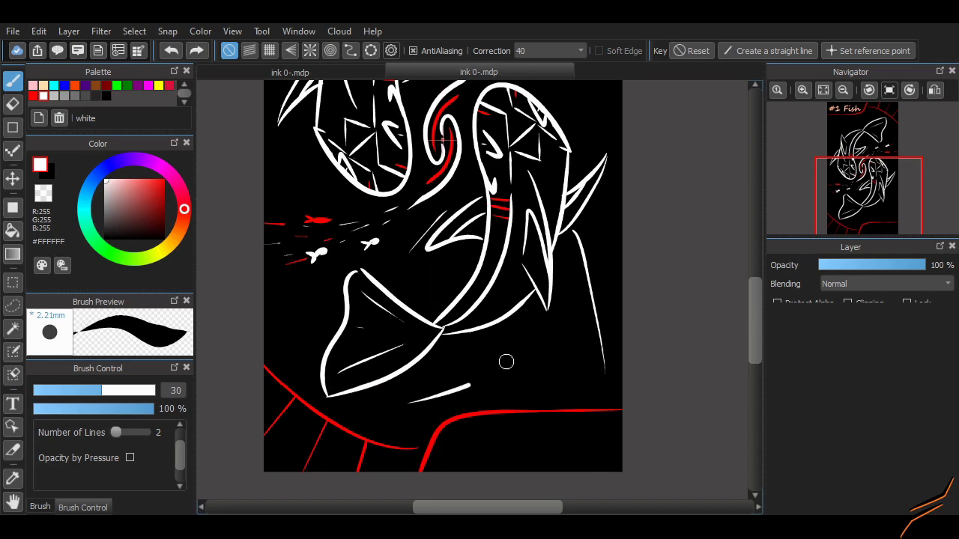
pyautogui.scroll(4, 744, 317)
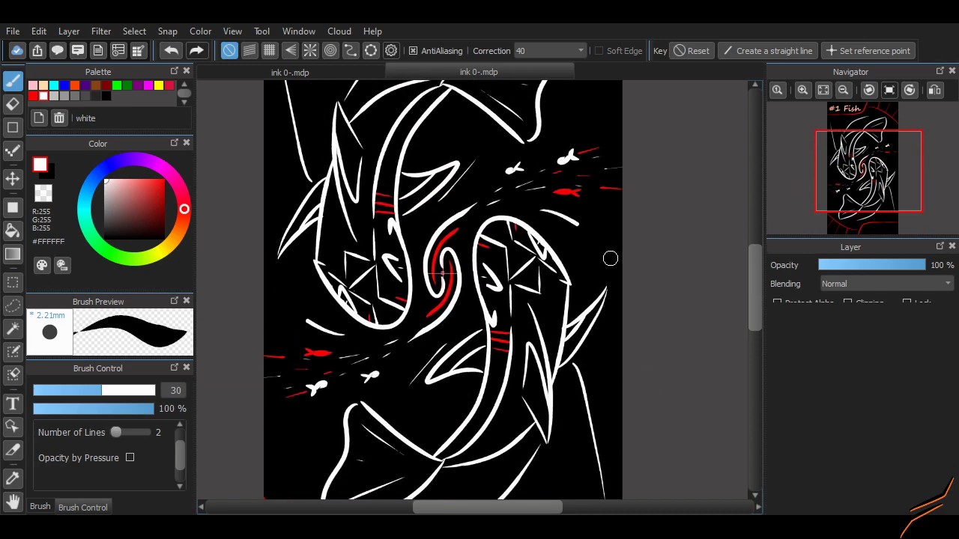
pyautogui.hotkey('ctrl', 'z')
pyautogui.moveTo(445, 388); pyautogui.dragTo(415, 413)
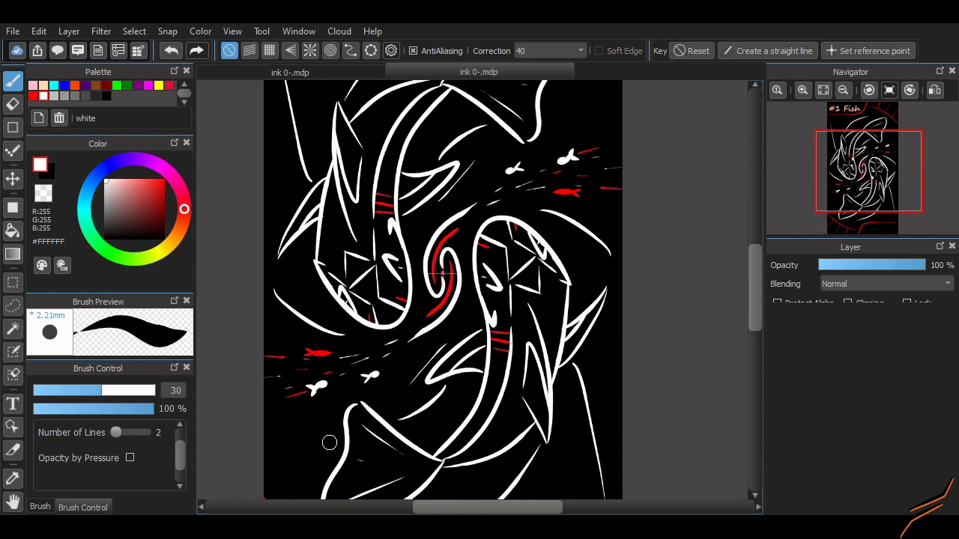
pyautogui.scroll(-1, 314, 403)
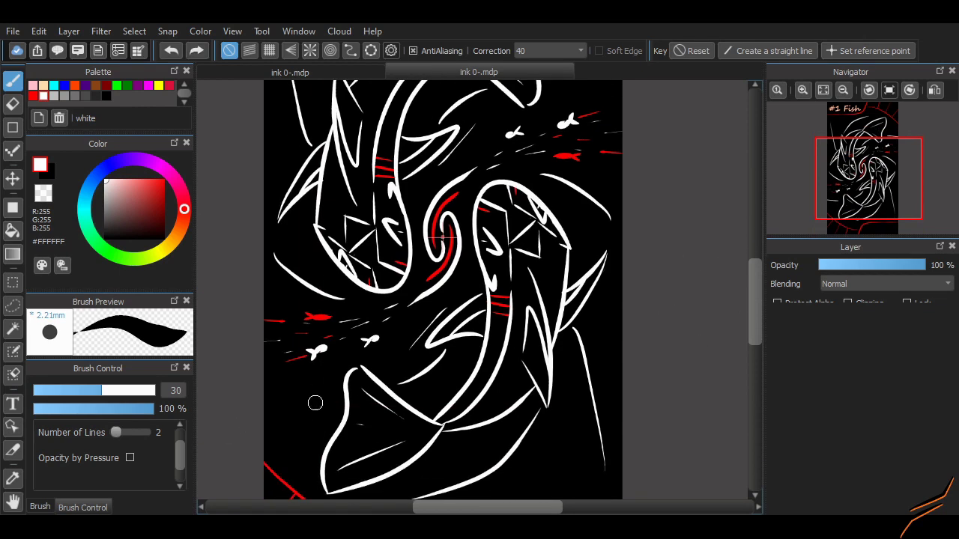
pyautogui.scroll(5, 742, 287)
pyautogui.scroll(-6, 743, 289)
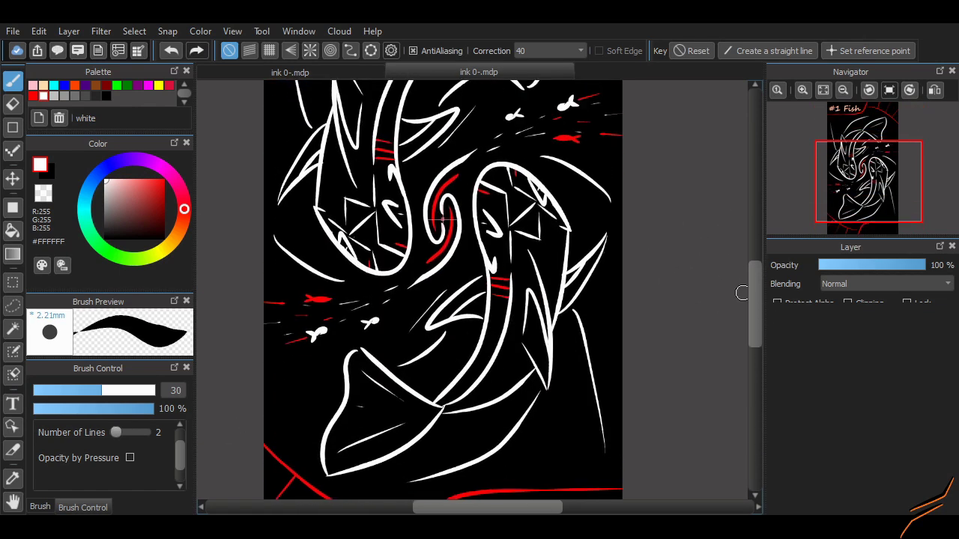
pyautogui.scroll(-2, 721, 295)
pyautogui.scroll(2, 479, 292)
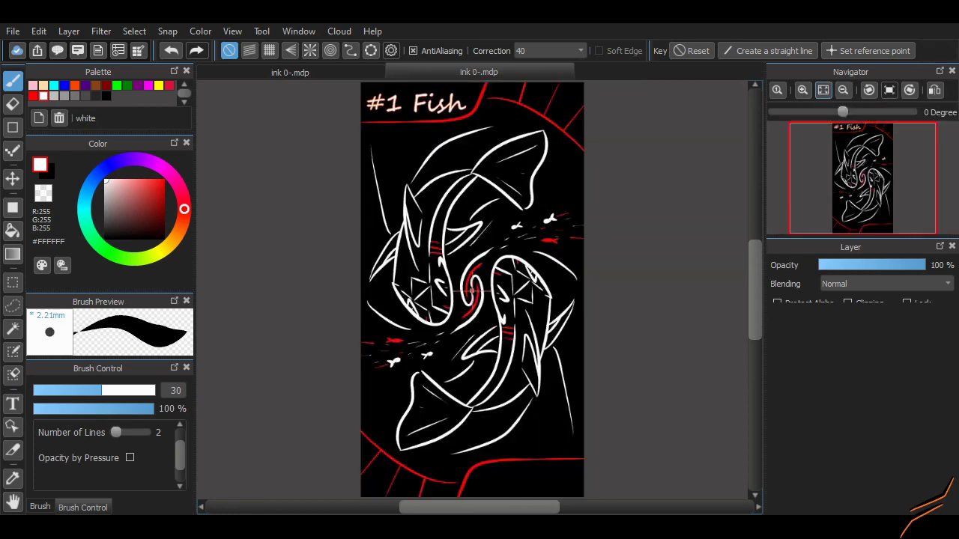
pyautogui.scroll(-2, 479, 292)
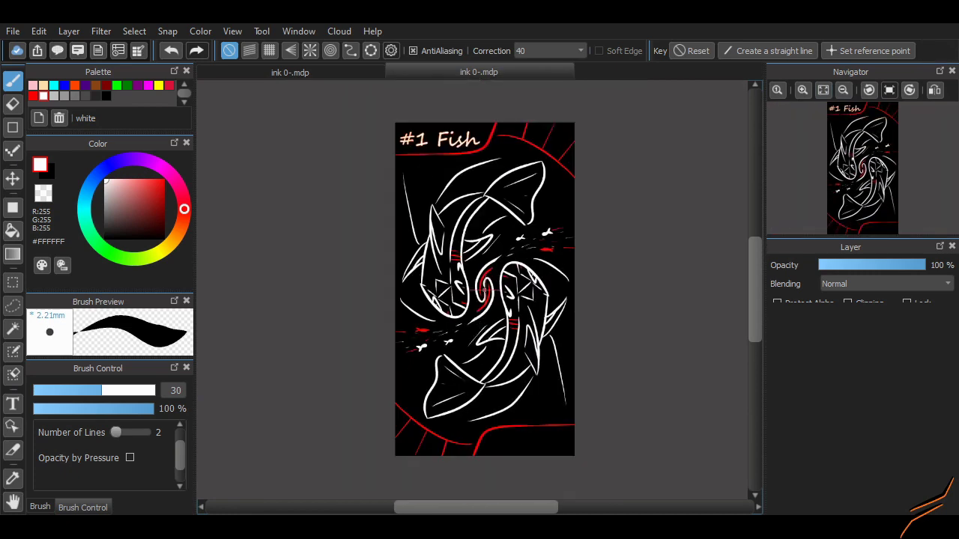